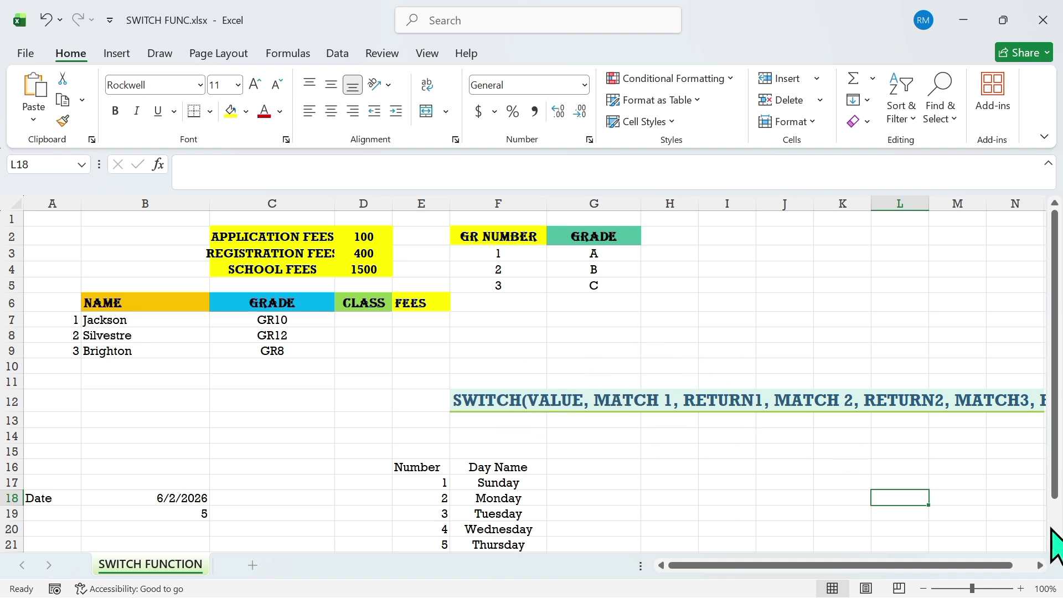
# Examine the SWITCH syntax line, the numbering of the student list and the GR NUMBER to GRADE table
pyautogui.click(1053, 546)
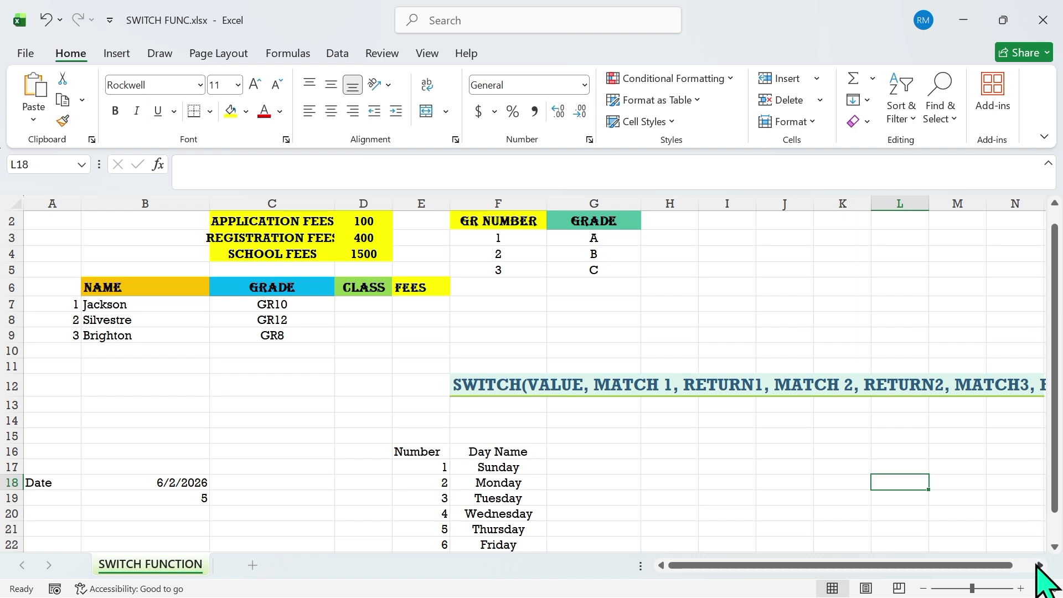
pyautogui.click(1038, 565)
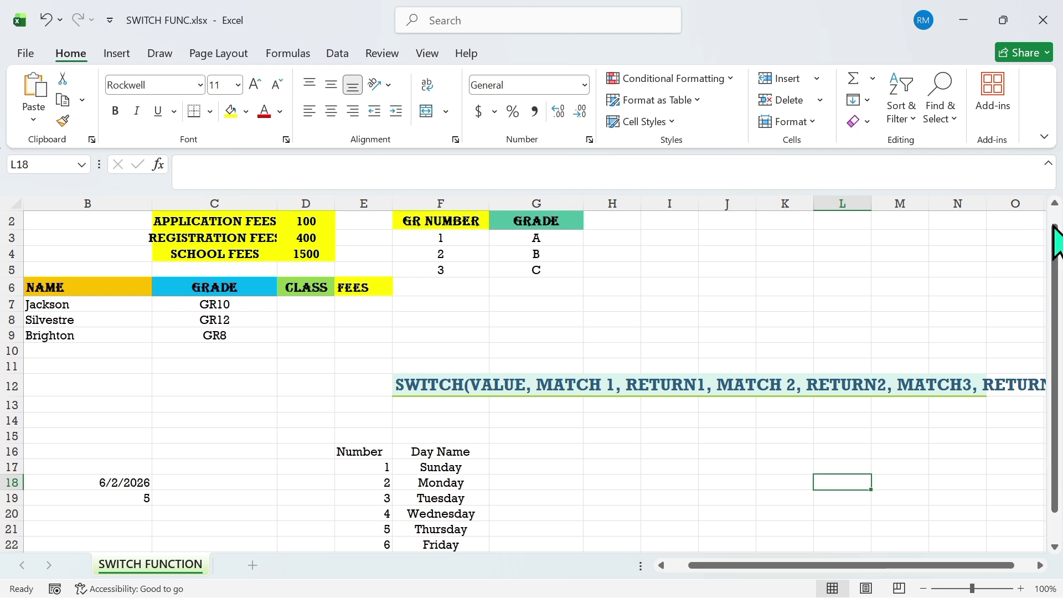
pyautogui.click(1055, 204)
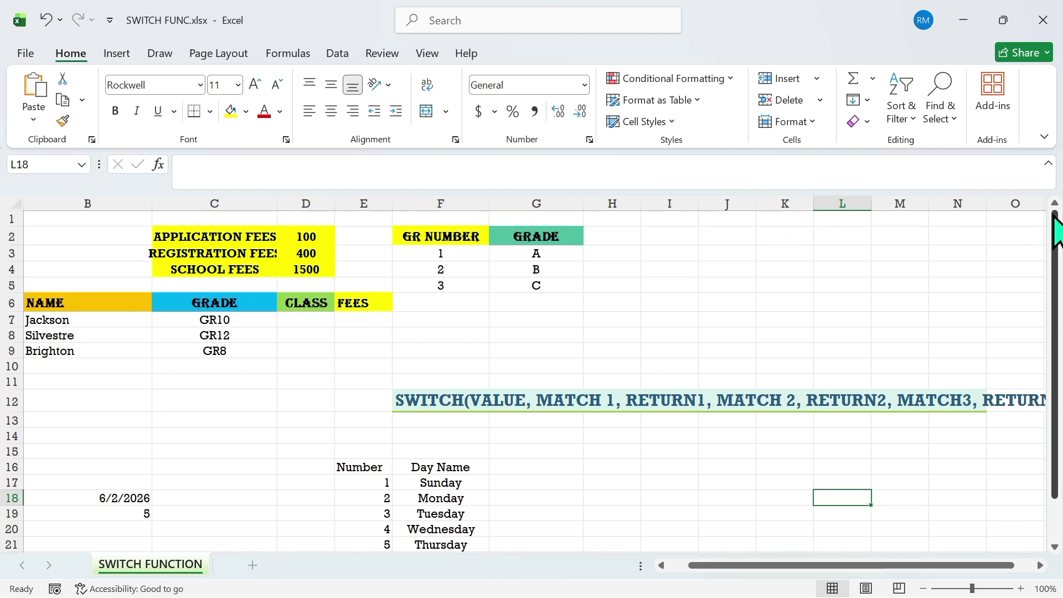
pyautogui.click(302, 319)
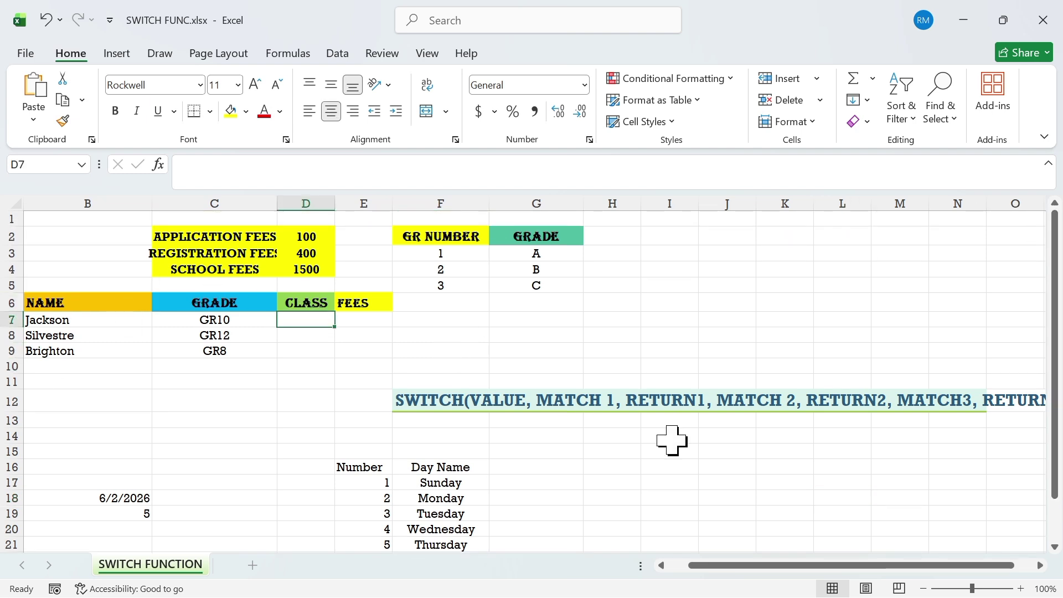
pyautogui.click(670, 565)
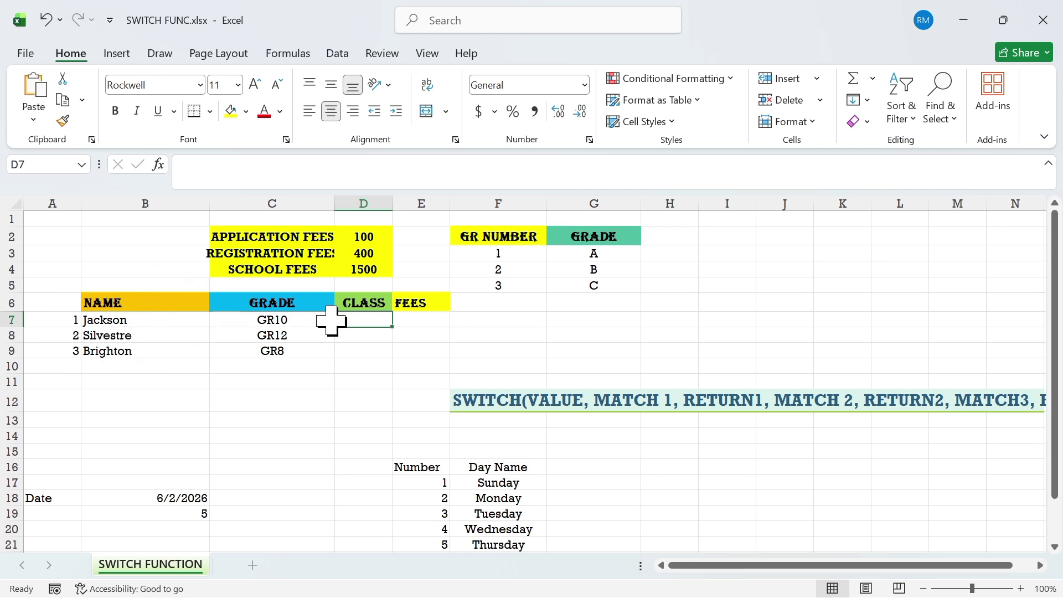
pyautogui.click(69, 320)
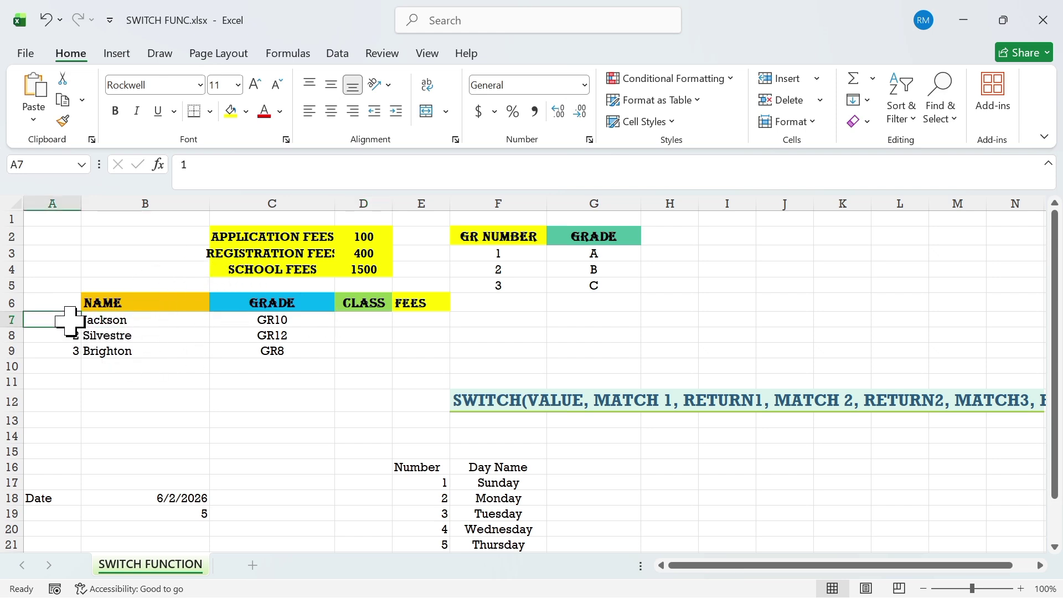
pyautogui.click(606, 252)
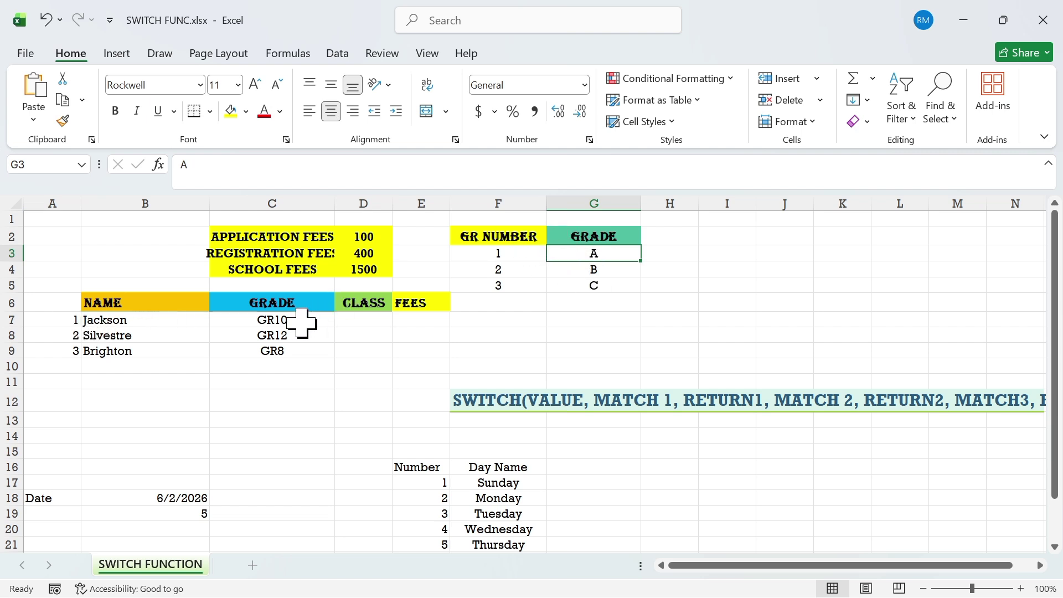
pyautogui.click(522, 270)
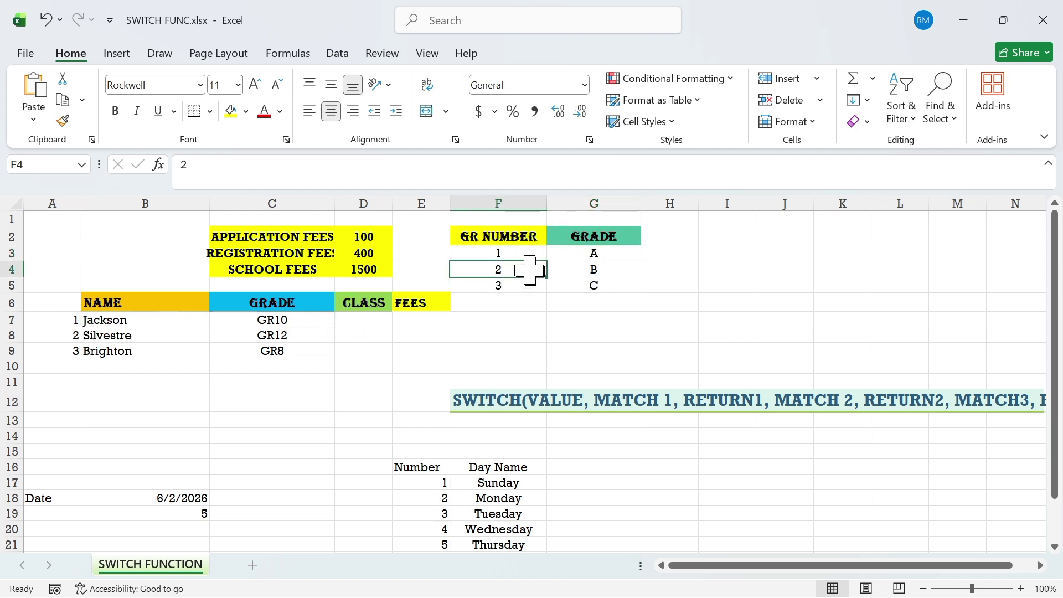
pyautogui.click(605, 267)
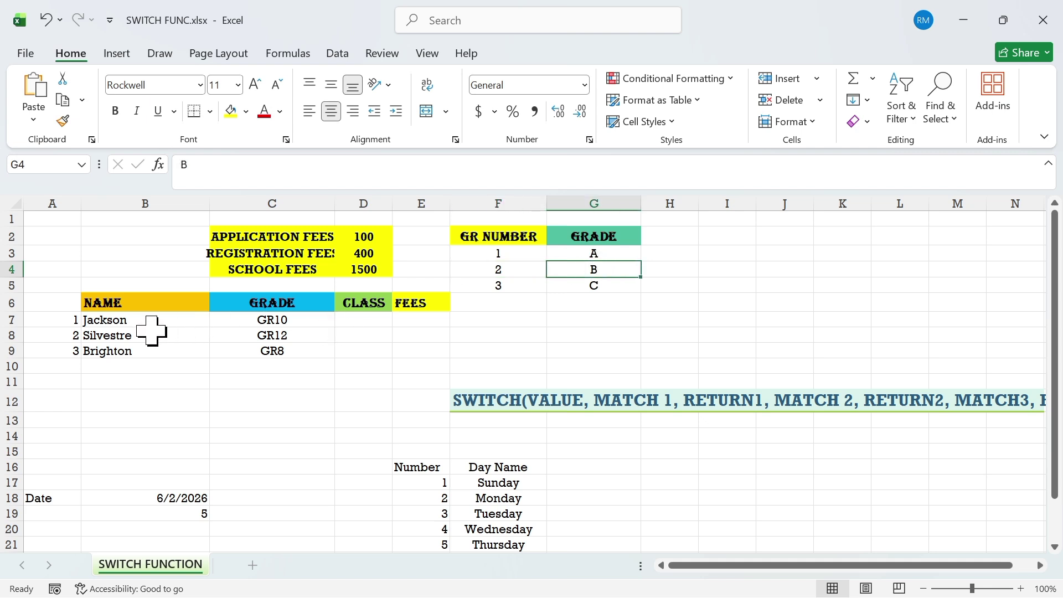
pyautogui.click(603, 284)
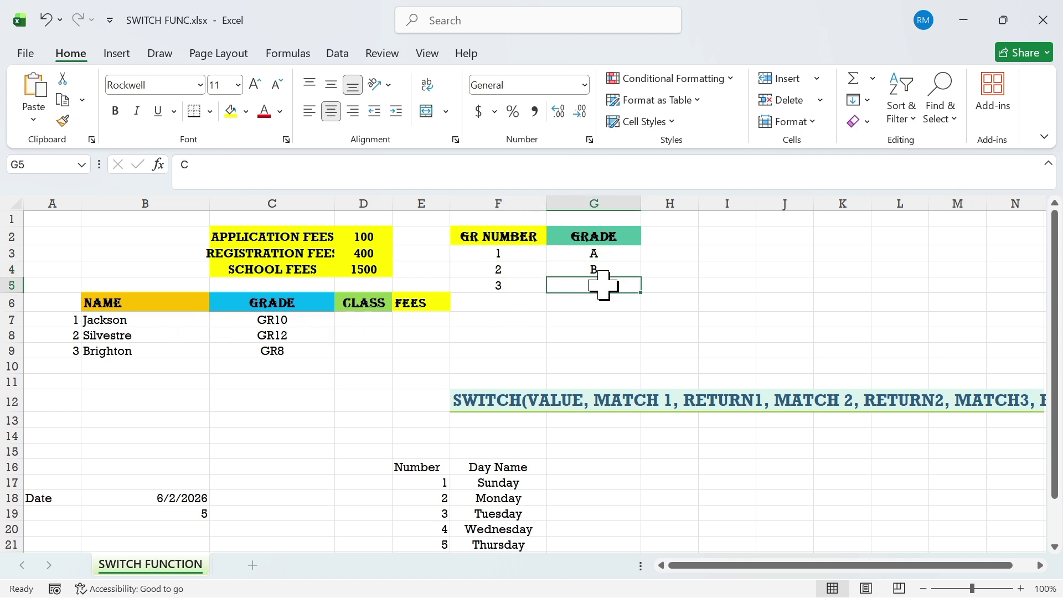
# Start a SWITCH formula in D7, the first CLASS cell, with A7 as the expression
pyautogui.click(360, 320)
pyautogui.write('=')
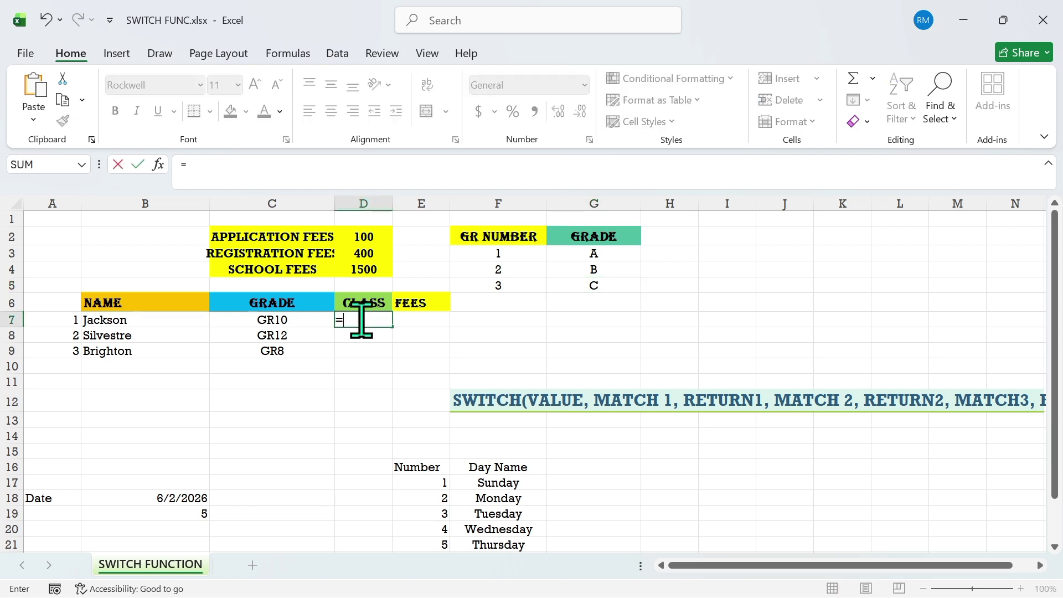
pyautogui.write('SWI')
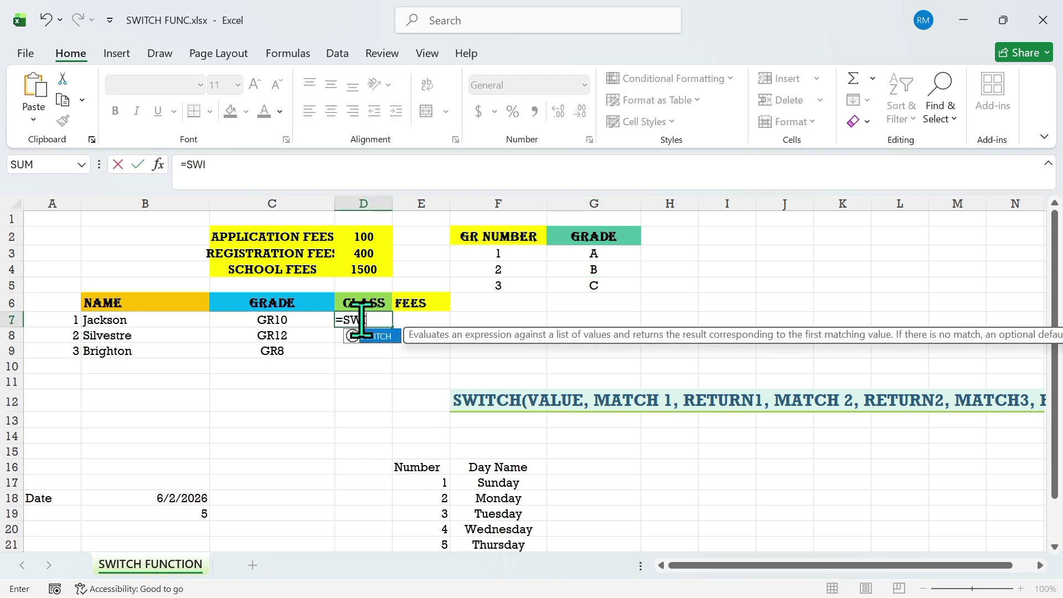
pyautogui.doubleClick(390, 339)
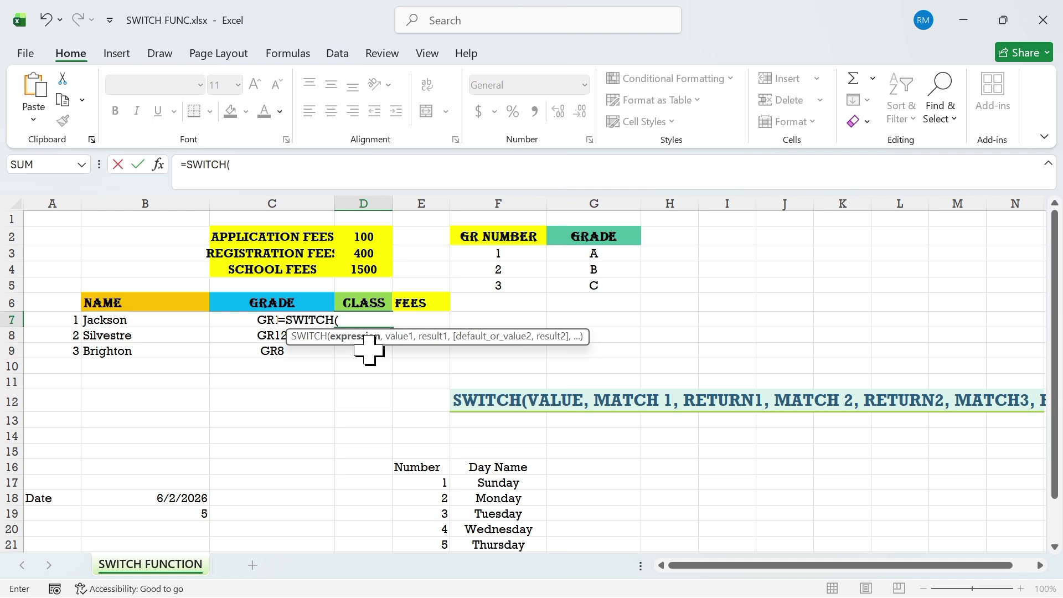
pyautogui.click(67, 321)
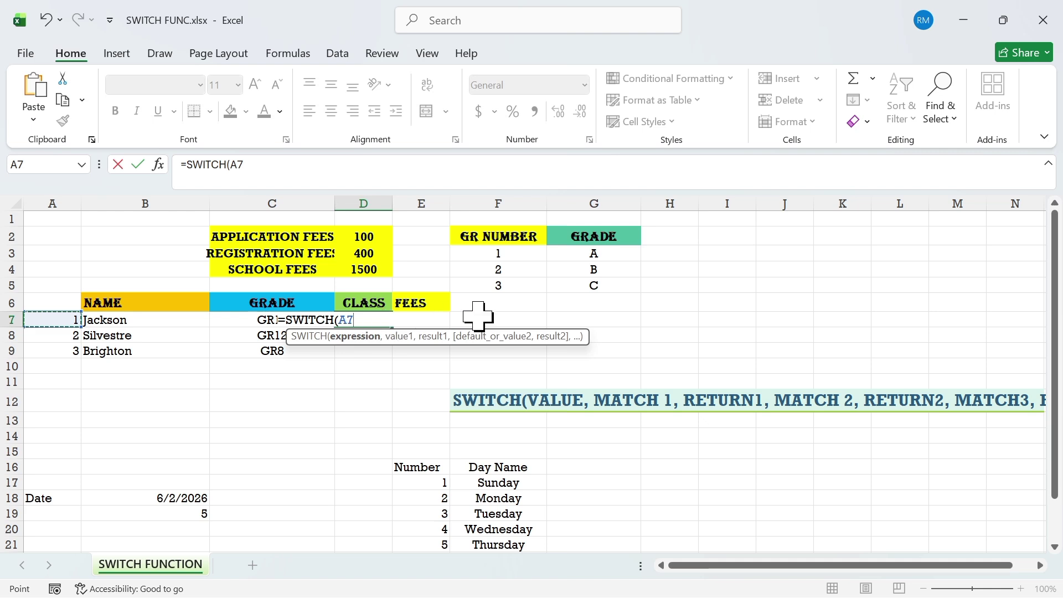
pyautogui.write(',')
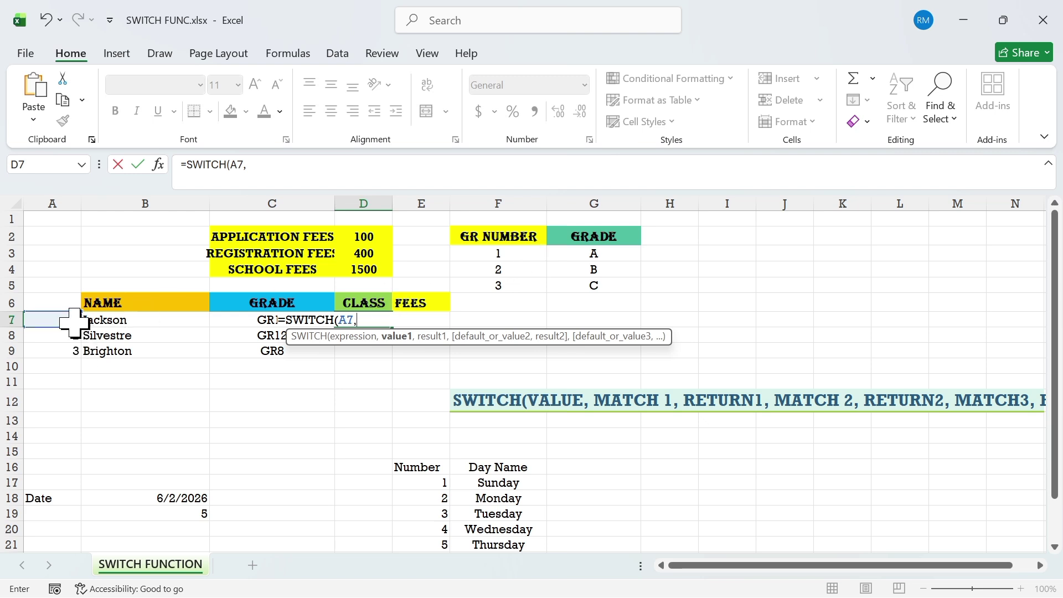
# Add the value and result pairs F3,G3, F4,G4 and F5,G5 to the SWITCH formula
pyautogui.click(517, 252)
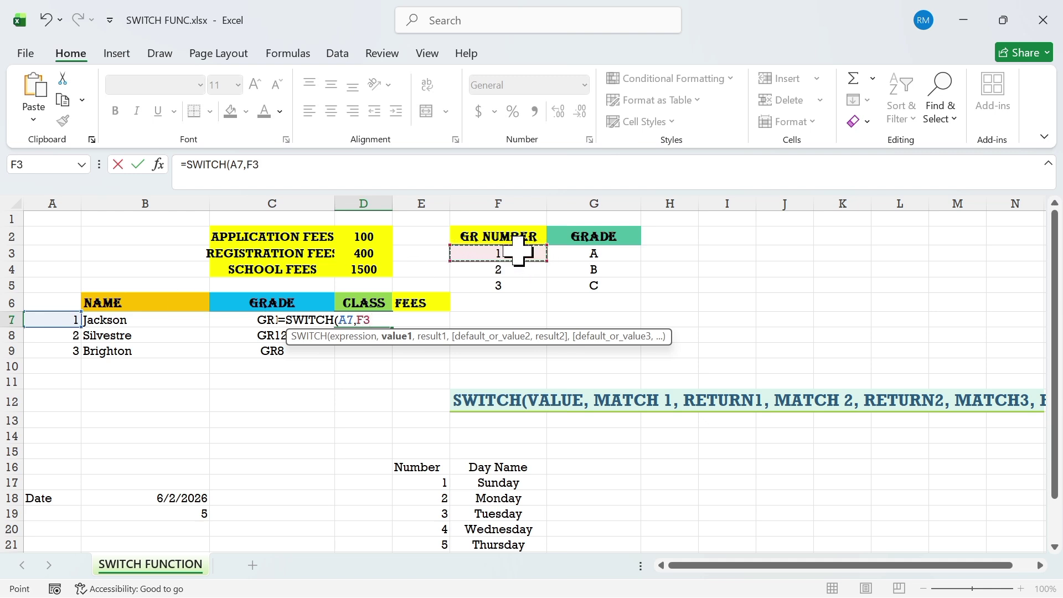
pyautogui.write(',')
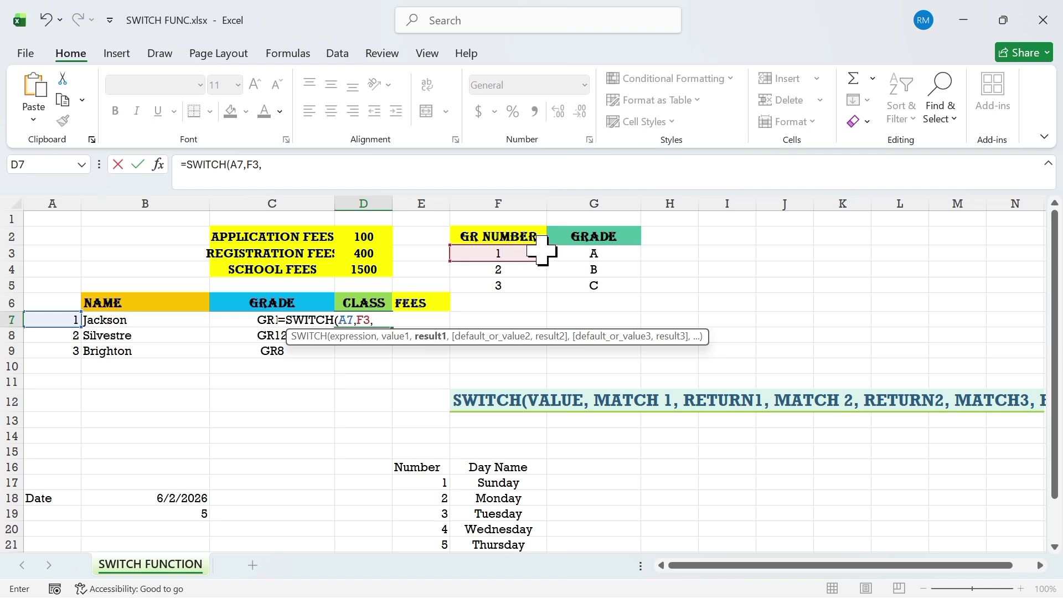
pyautogui.click(591, 256)
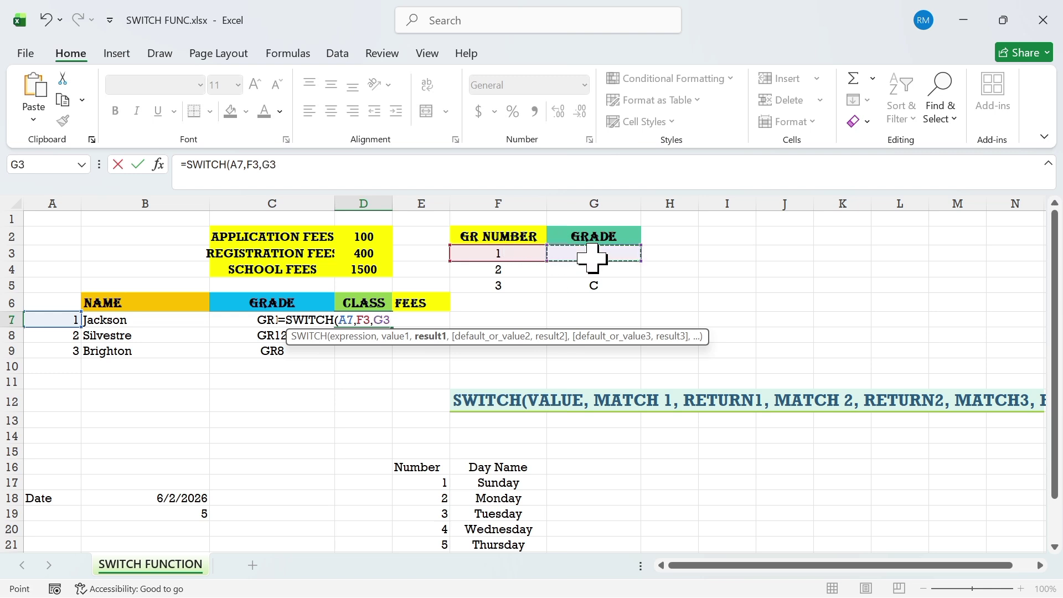
pyautogui.write(',')
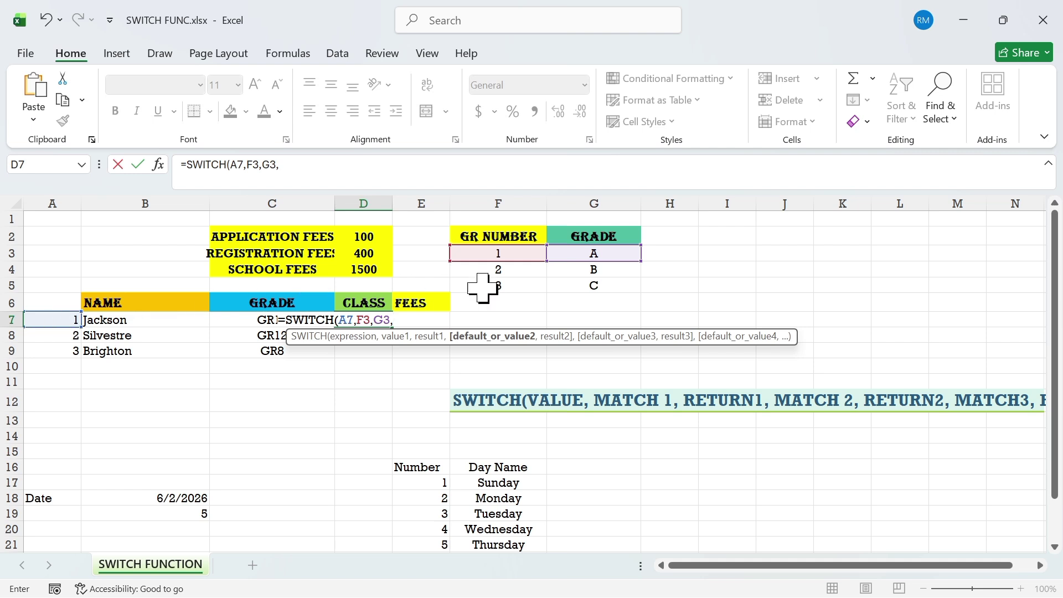
pyautogui.click(514, 267)
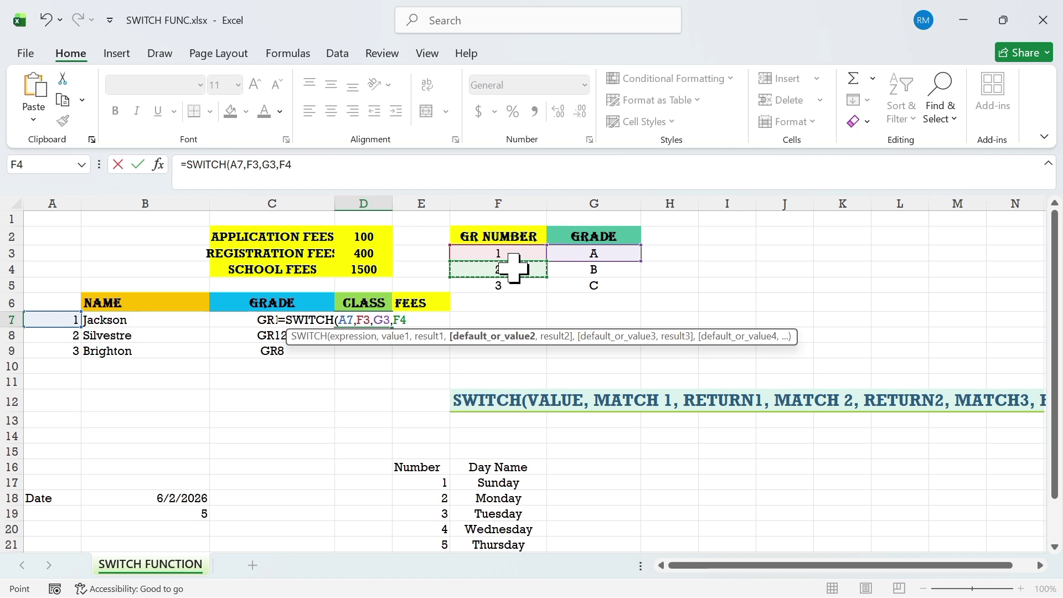
pyautogui.write(',')
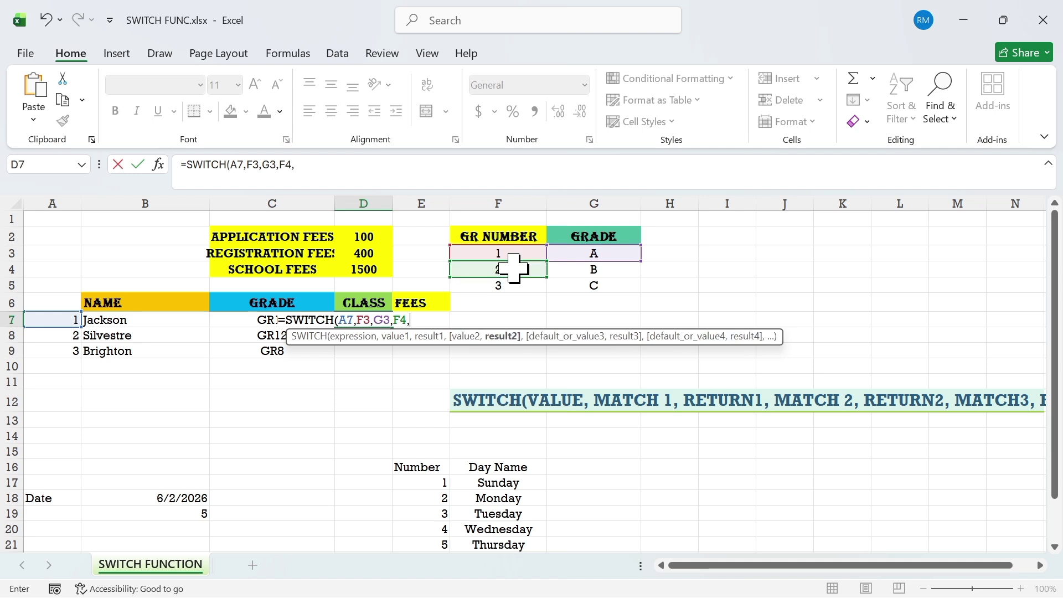
pyautogui.click(586, 268)
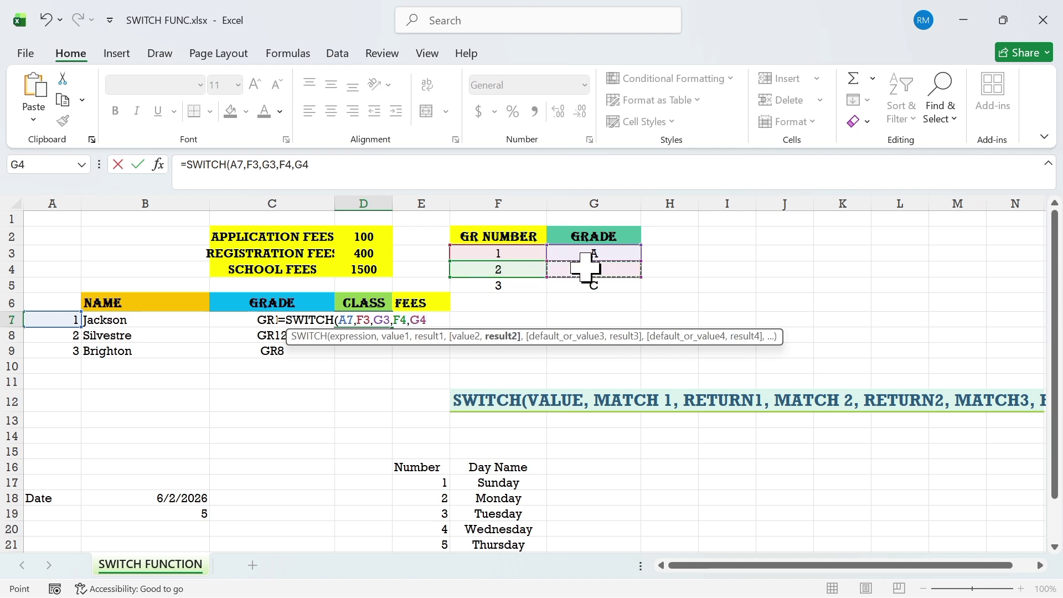
pyautogui.write(',')
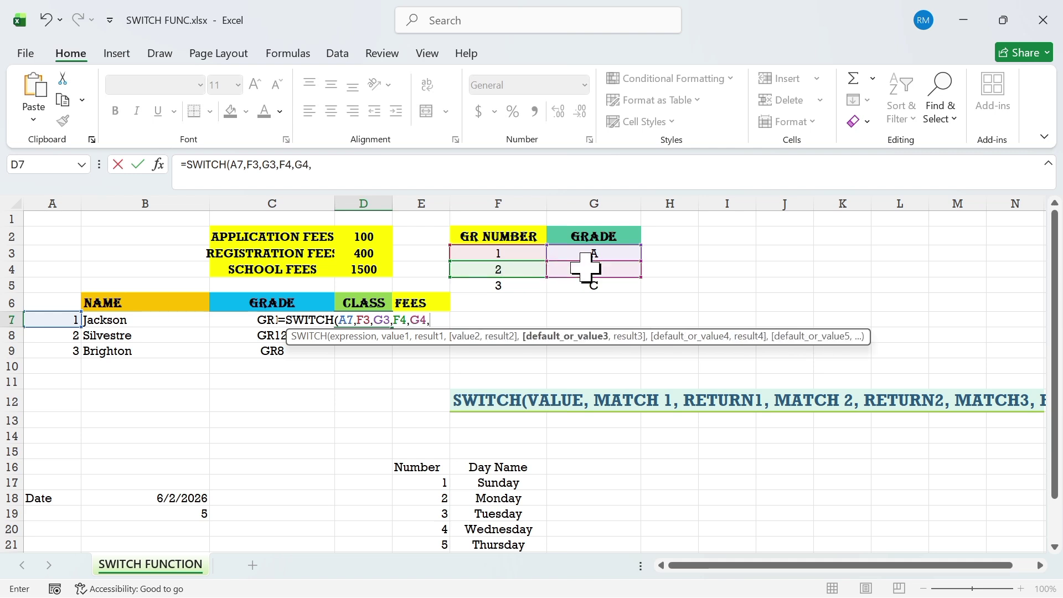
pyautogui.click(516, 284)
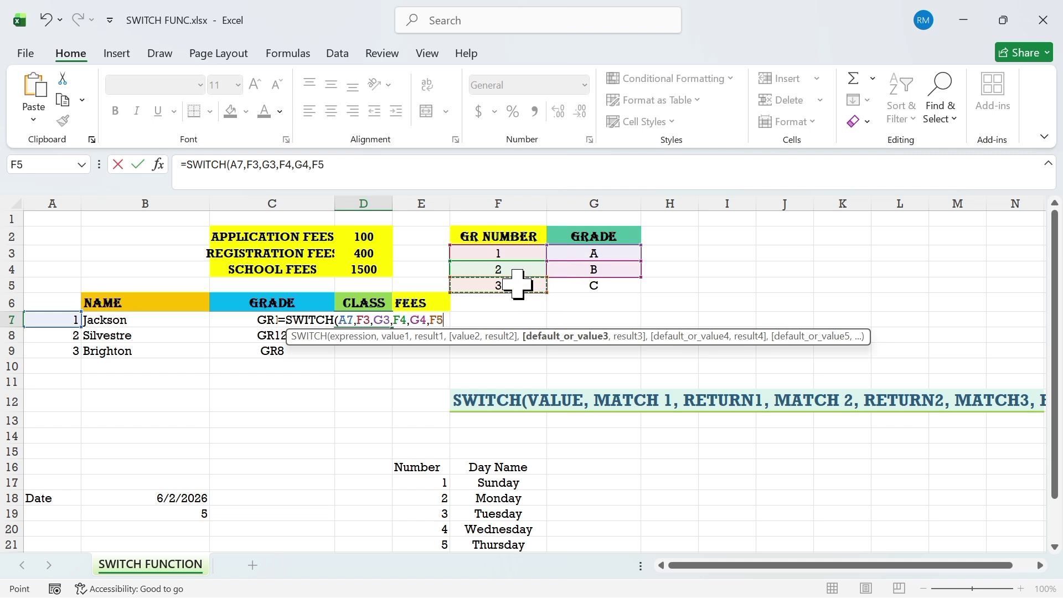
pyautogui.write(',')
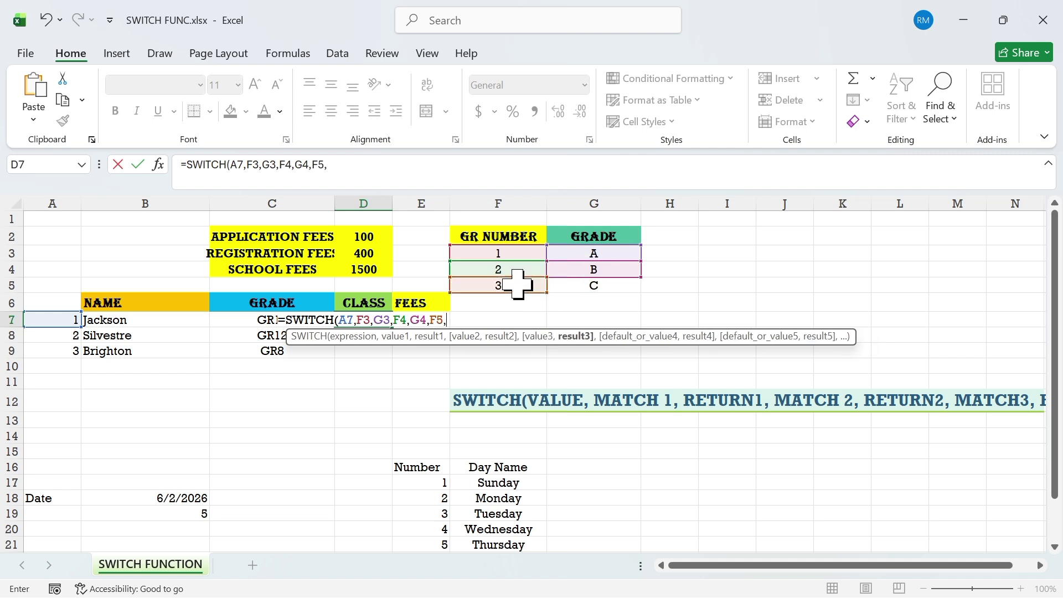
pyautogui.click(588, 286)
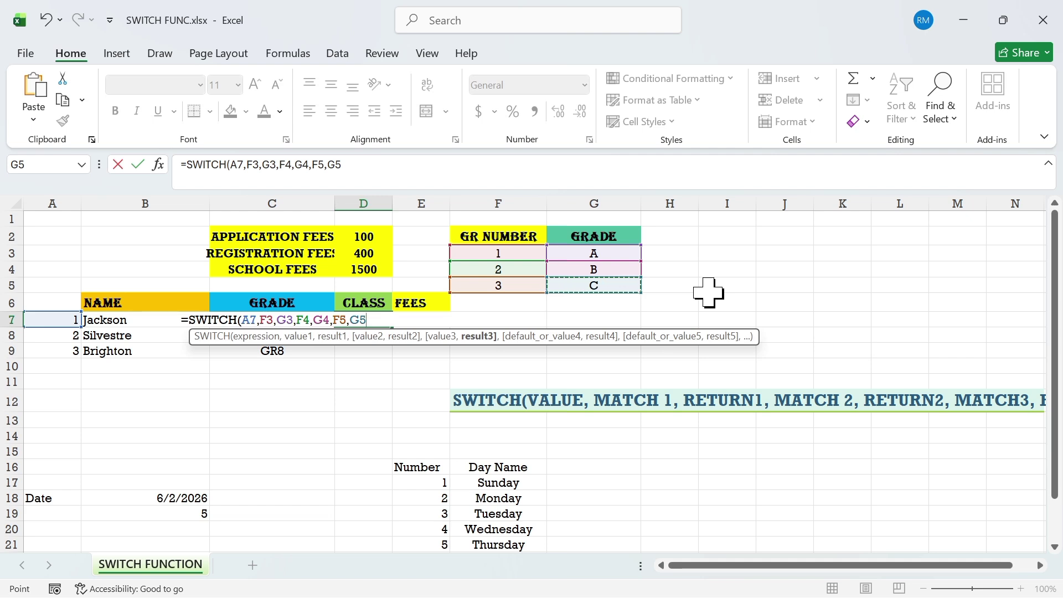
# Add "No Class" as the default result and complete the SWITCH formula in D7
pyautogui.write('"')
pyautogui.write(',')
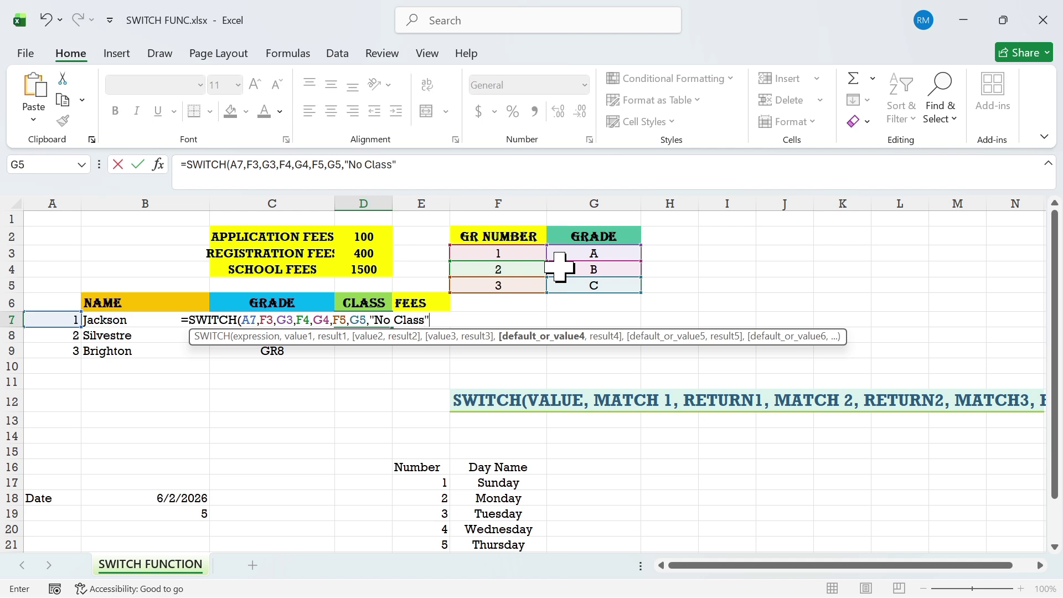
pyautogui.write(')')
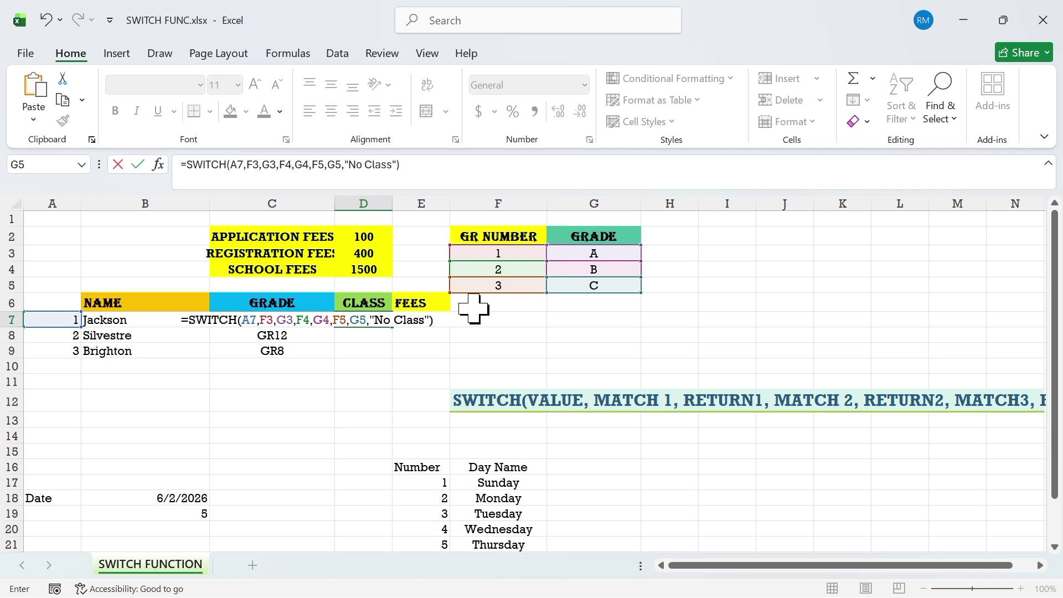
pyautogui.press('Return')
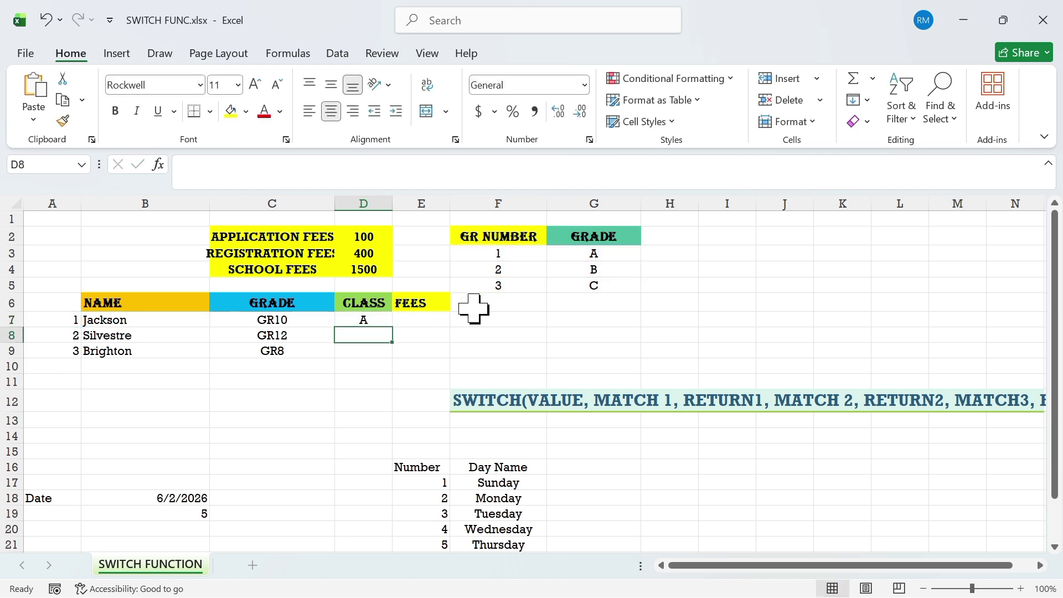
# Try to fill the cell-reference version of the SWITCH formula from D7 down to D9
pyautogui.click(372, 321)
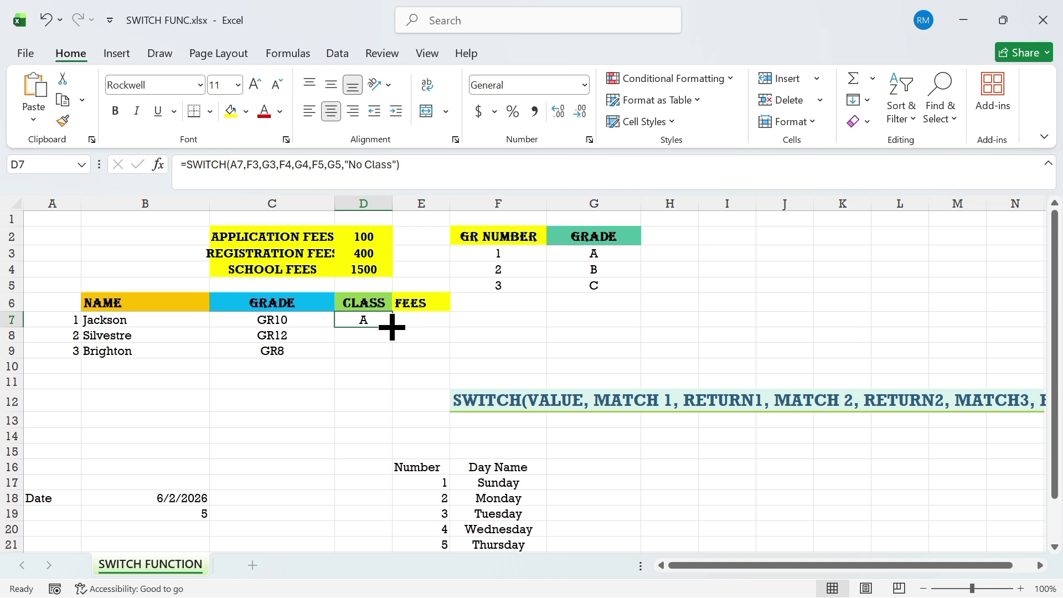
pyautogui.moveTo(391, 327); pyautogui.dragTo(388, 354)
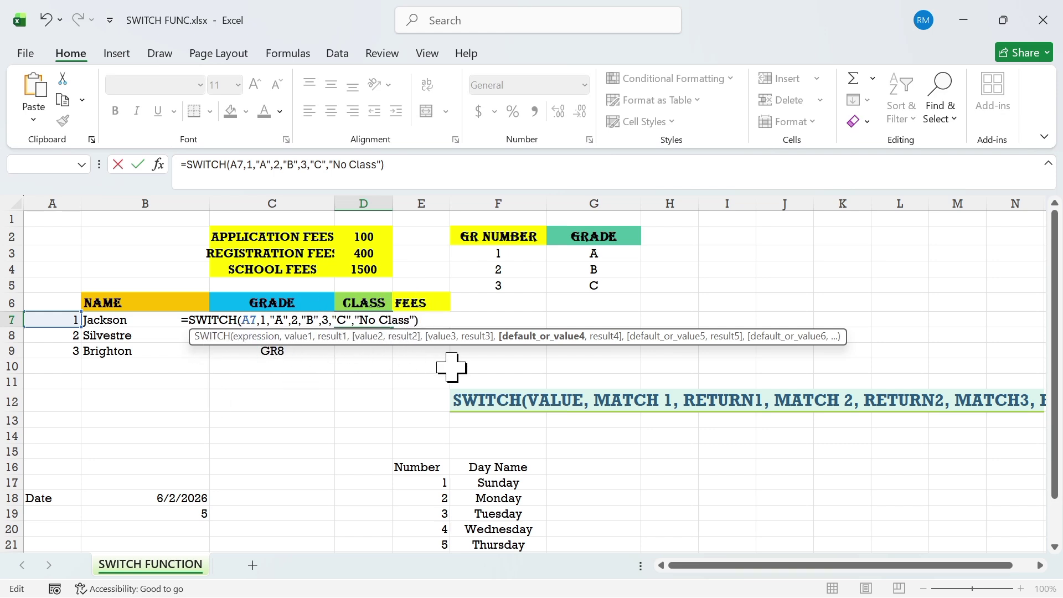
# Change the D7 formula to =SWITCH(A7,1,"A",2,"B",3,"C","No Class") and fill it down to D9
pyautogui.press('Return')
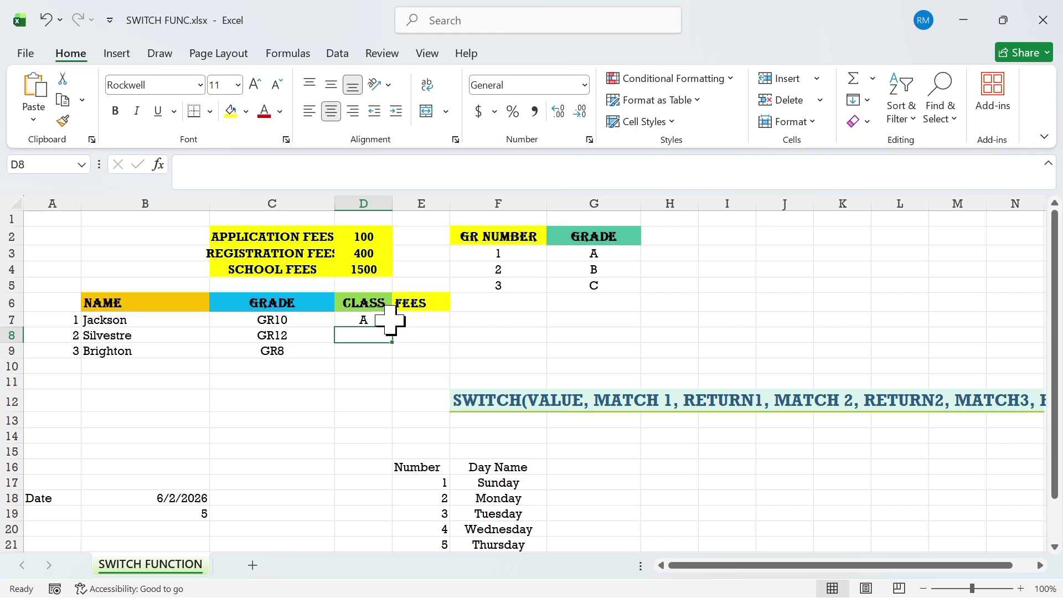
pyautogui.click(376, 317)
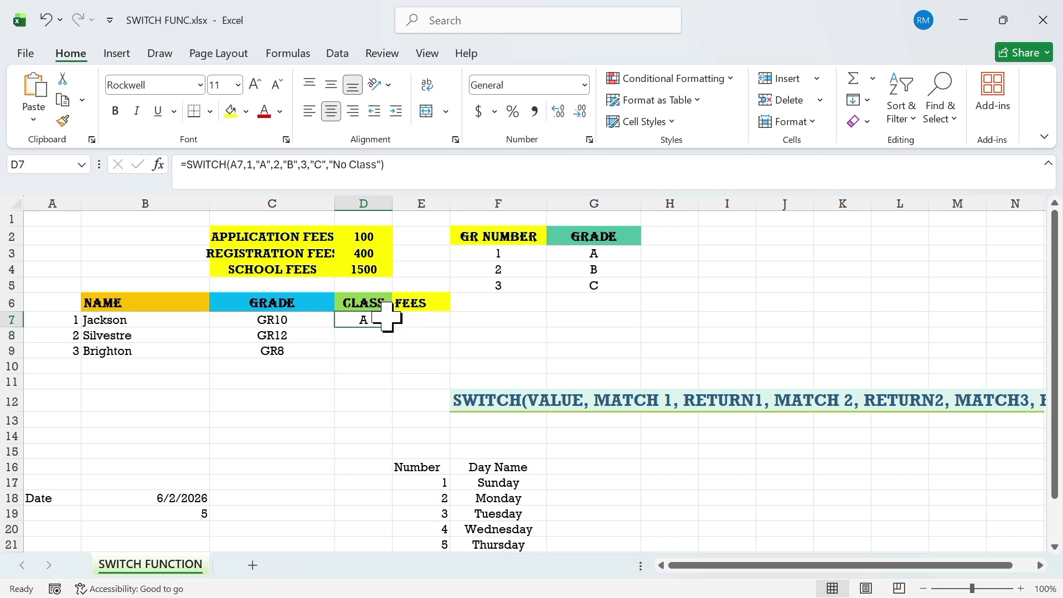
pyautogui.moveTo(394, 327); pyautogui.dragTo(392, 358)
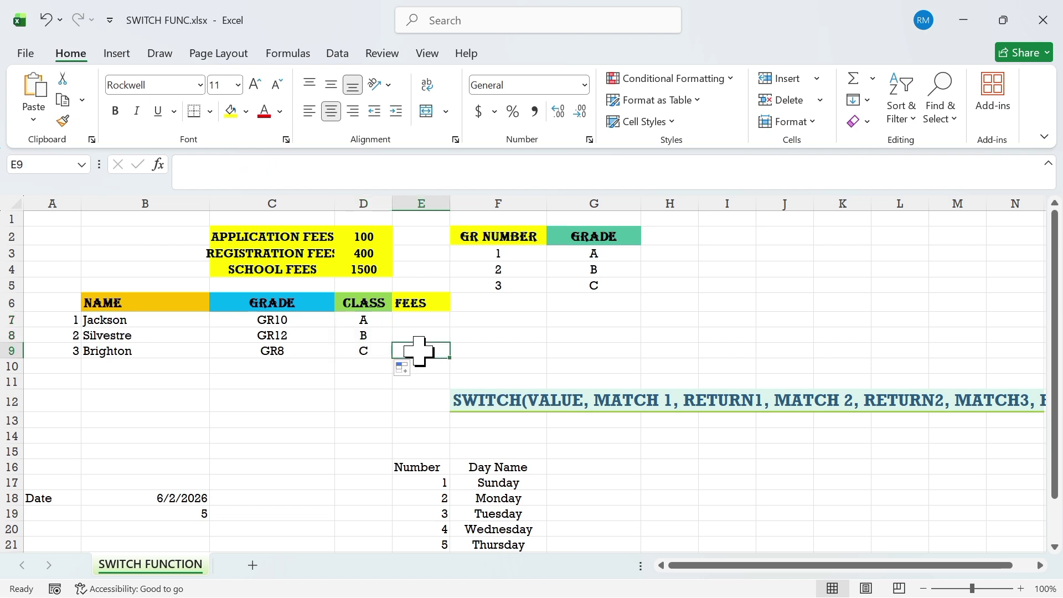
pyautogui.click(418, 350)
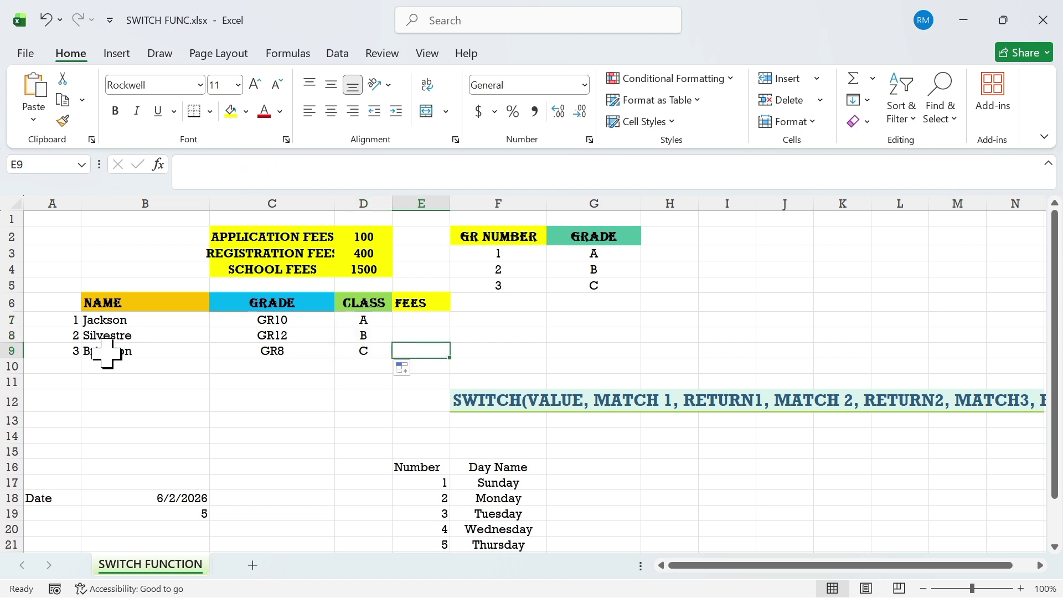
# Change the student numbers in A9 and A8 to 1 to test the class formula
pyautogui.click(70, 351)
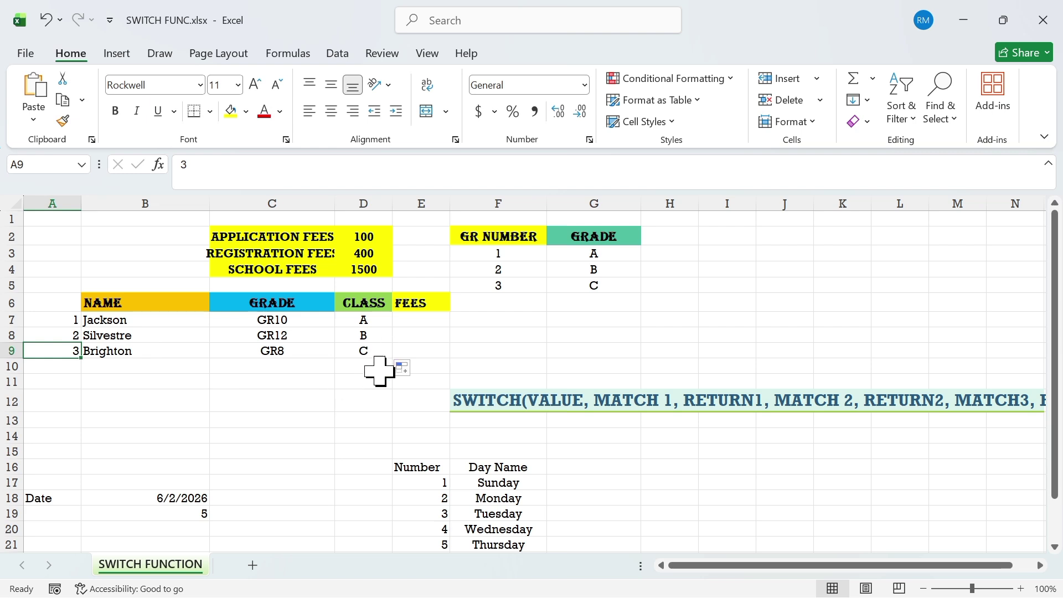
pyautogui.write('1')
pyautogui.click(428, 362)
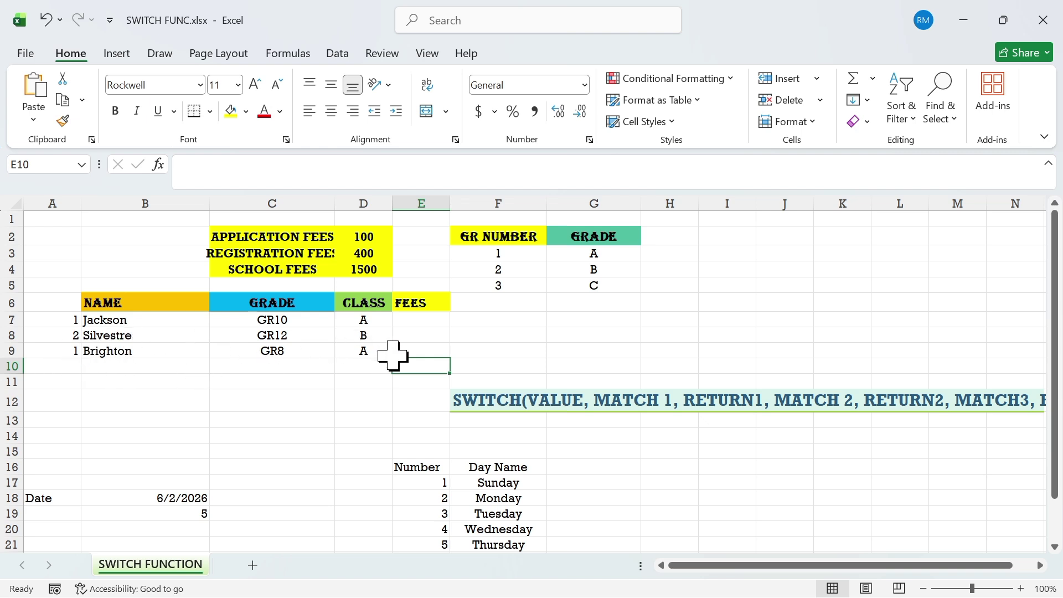
pyautogui.click(71, 335)
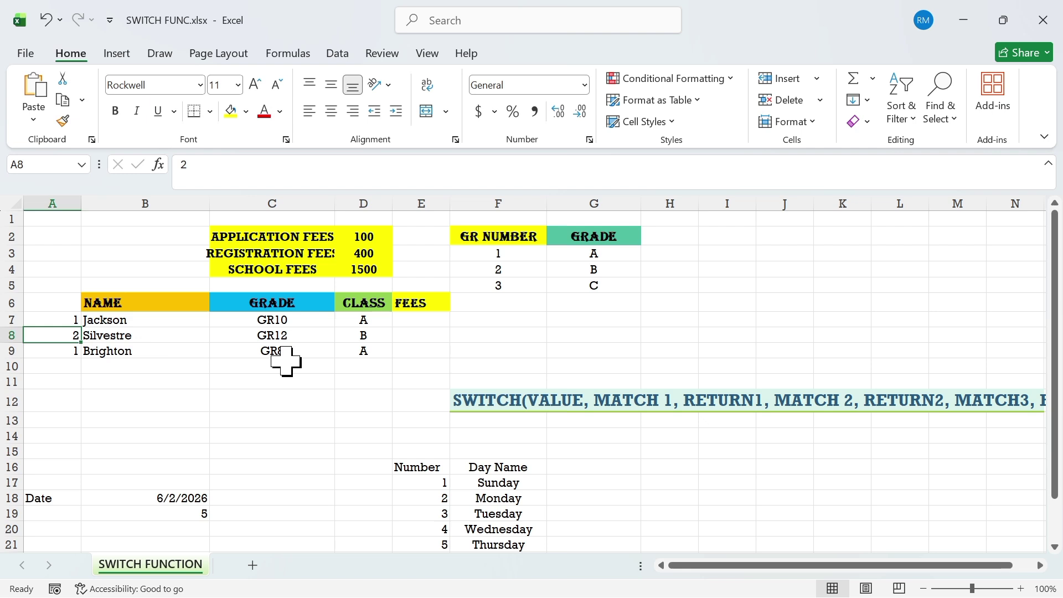
pyautogui.write('1')
pyautogui.click(365, 382)
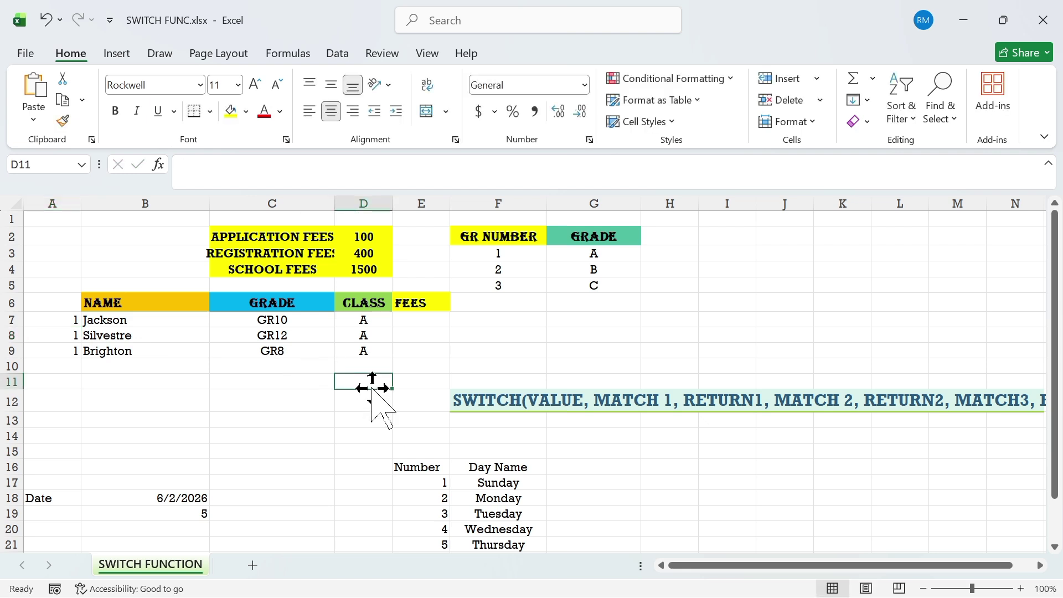
# Change the first student's number in A7 to 3
pyautogui.click(69, 337)
pyautogui.click(56, 320)
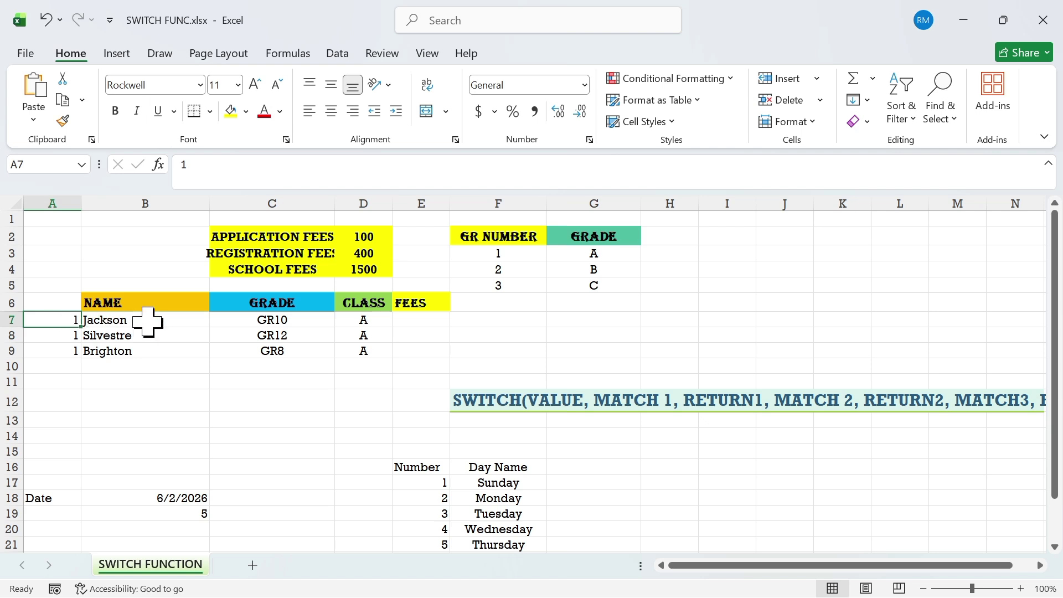
pyautogui.write('3')
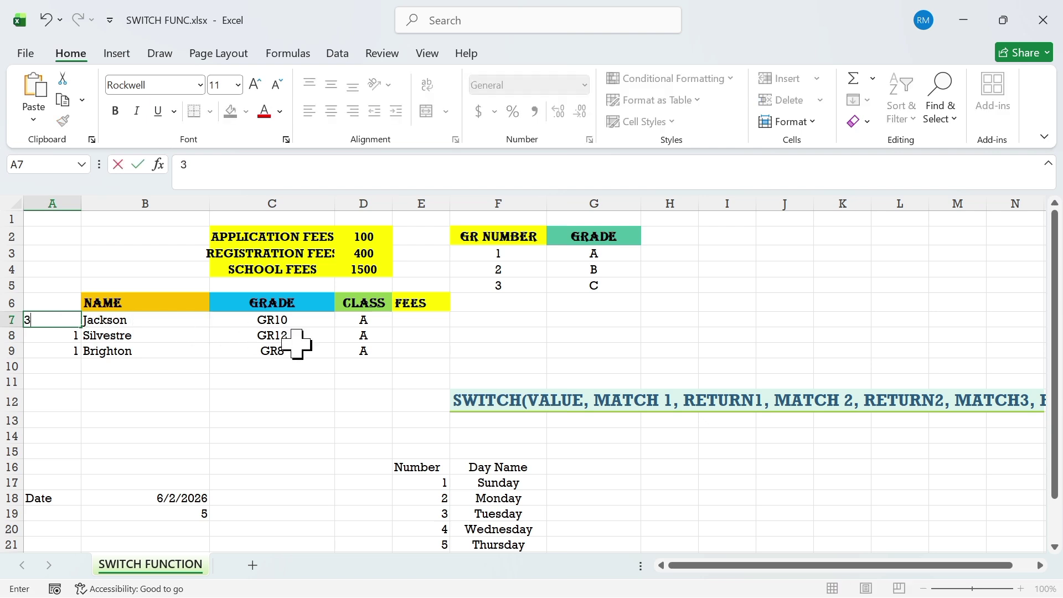
pyautogui.click(420, 350)
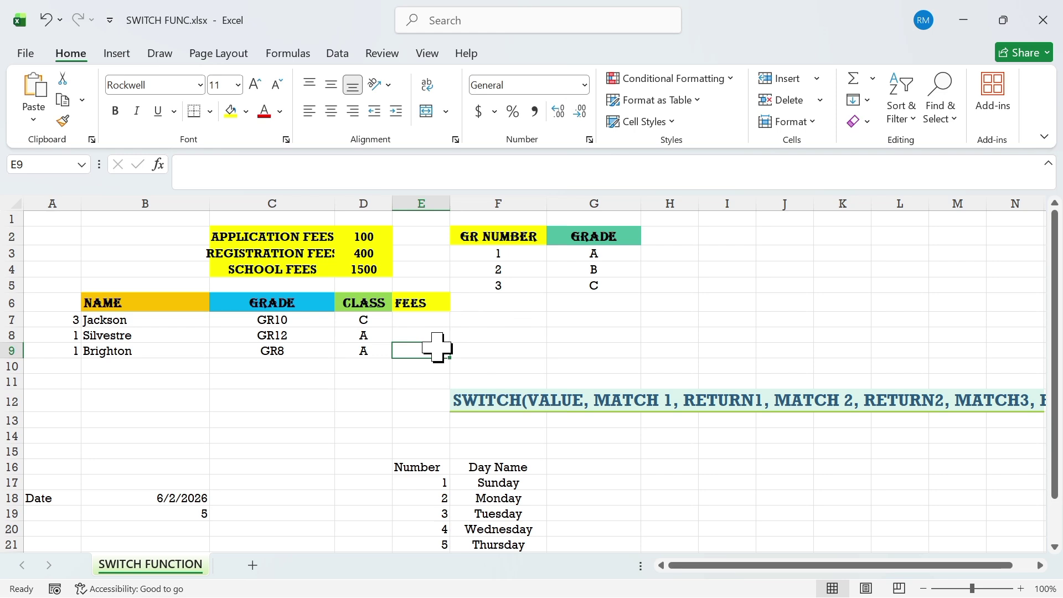
# Start a SWITCH formula in E7 that evaluates C7 and returns D4 for "Gr10"
pyautogui.click(417, 324)
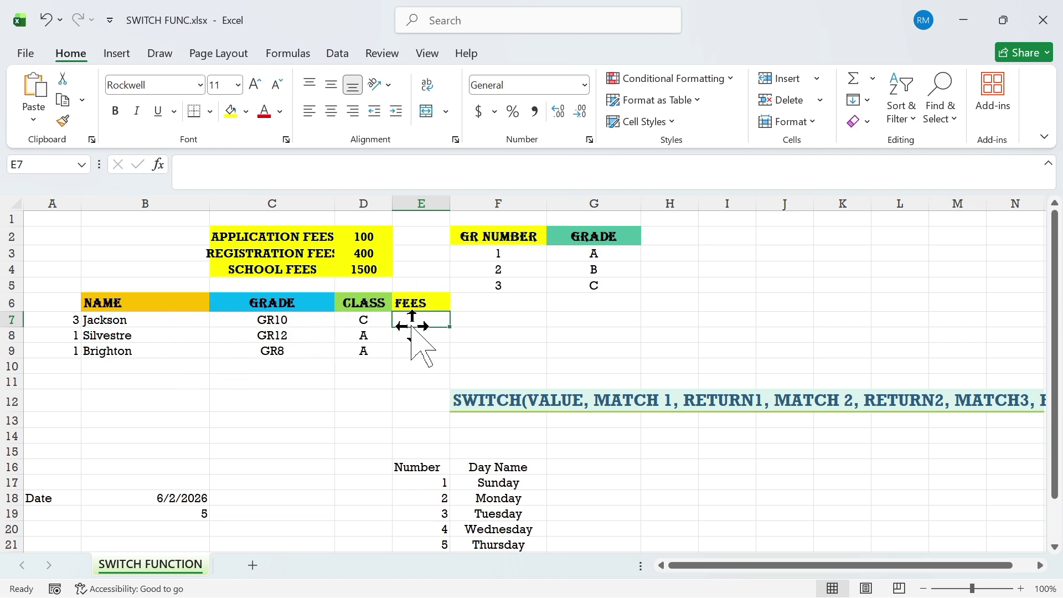
pyautogui.write('=sw')
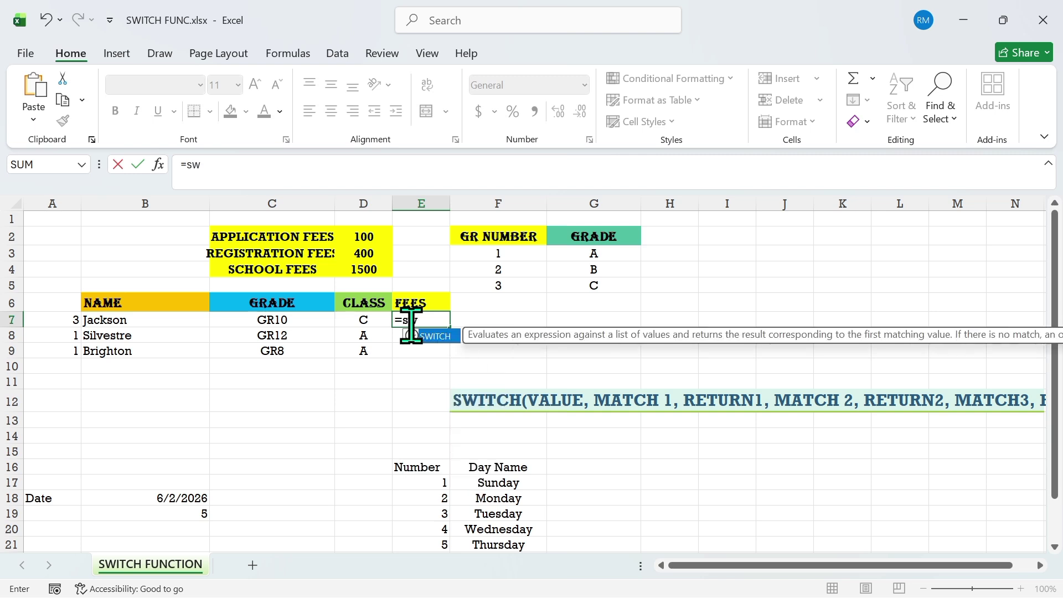
pyautogui.doubleClick(431, 334)
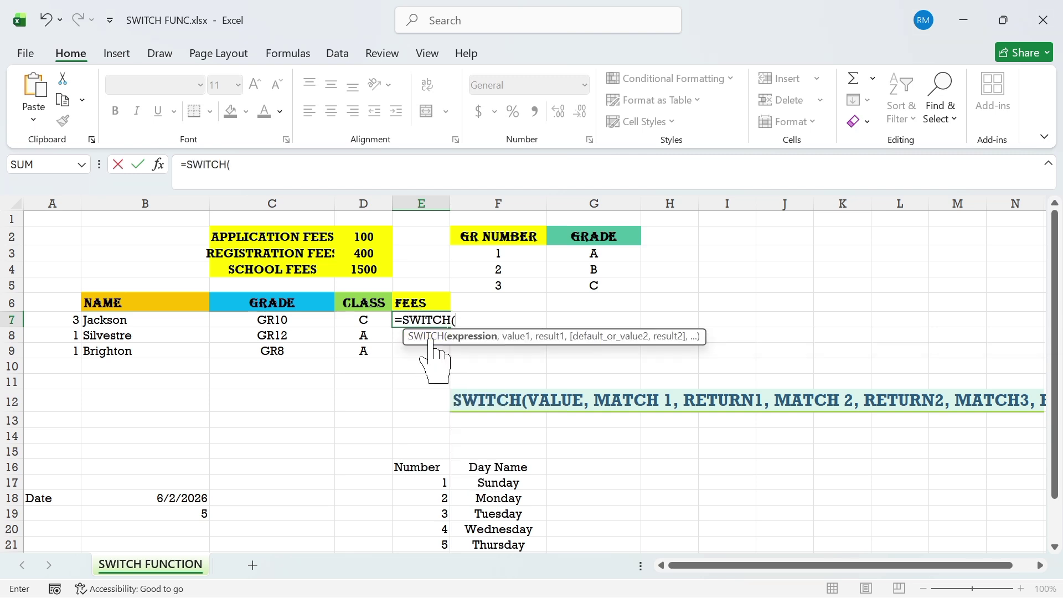
pyautogui.click(295, 320)
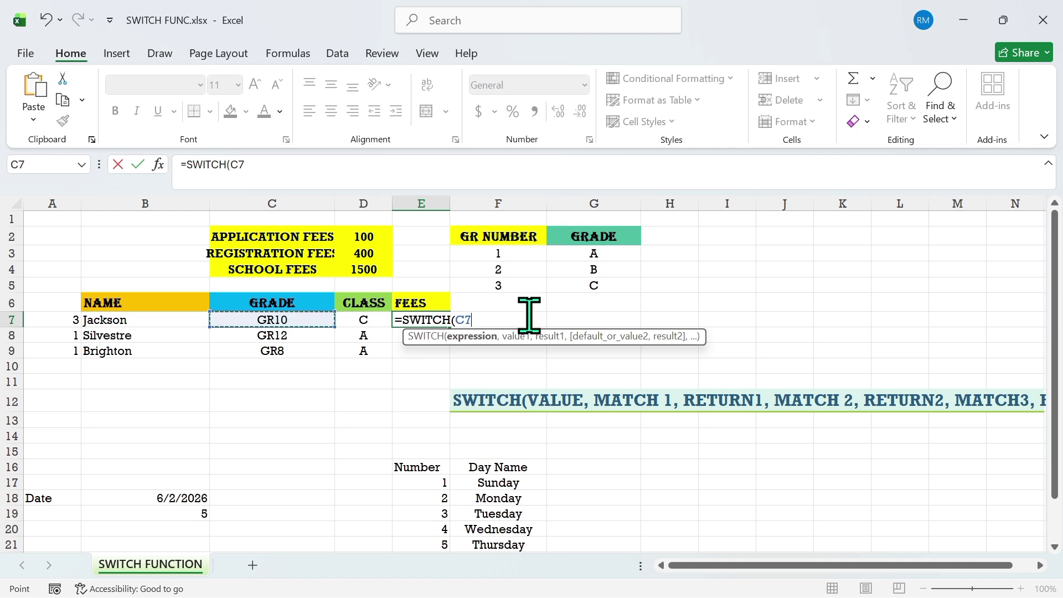
pyautogui.write(',"Gr10')
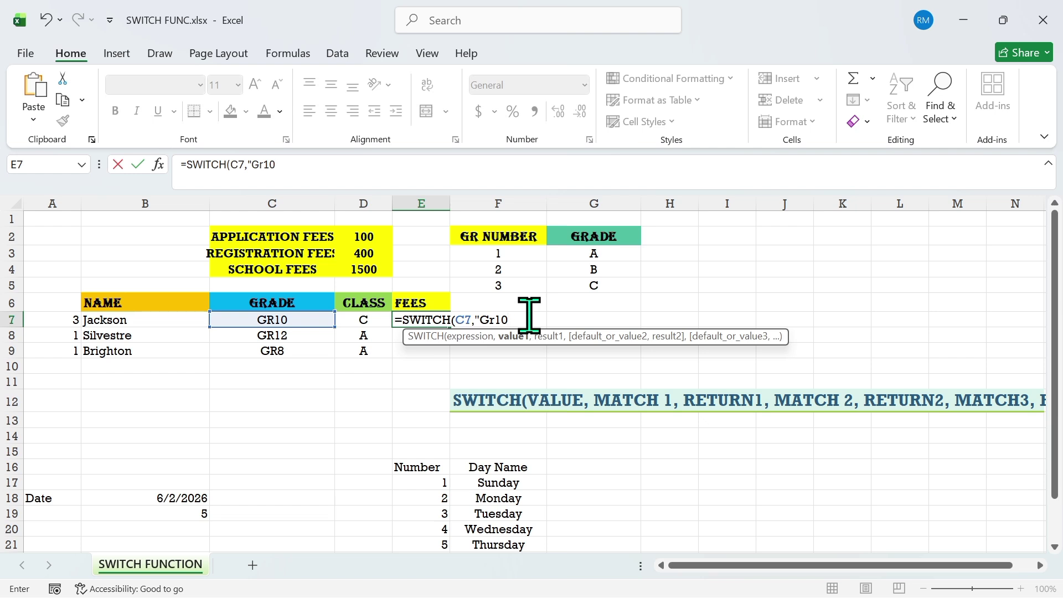
pyautogui.write(',')
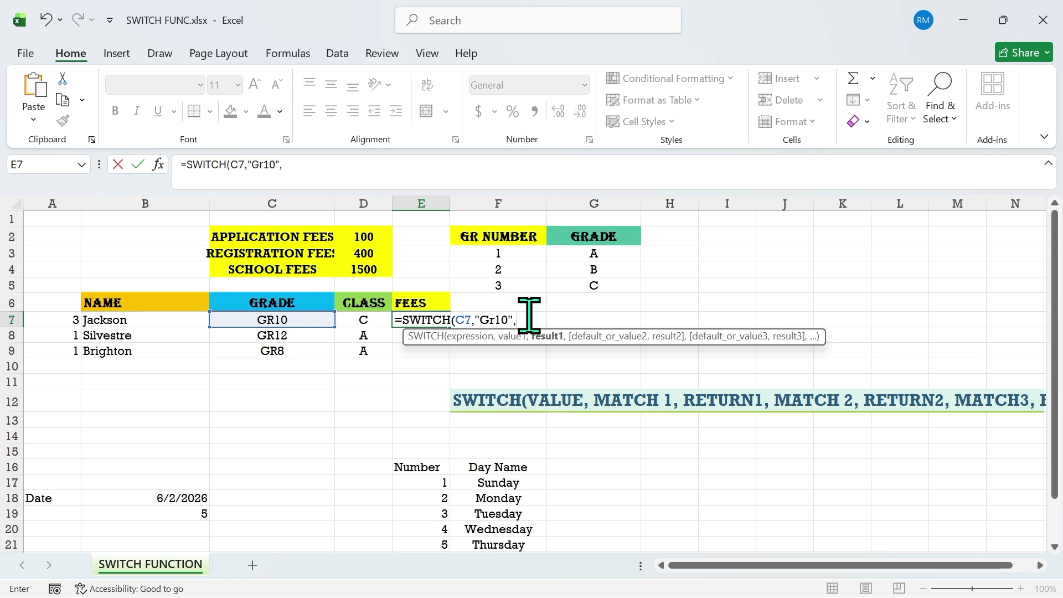
pyautogui.click(367, 269)
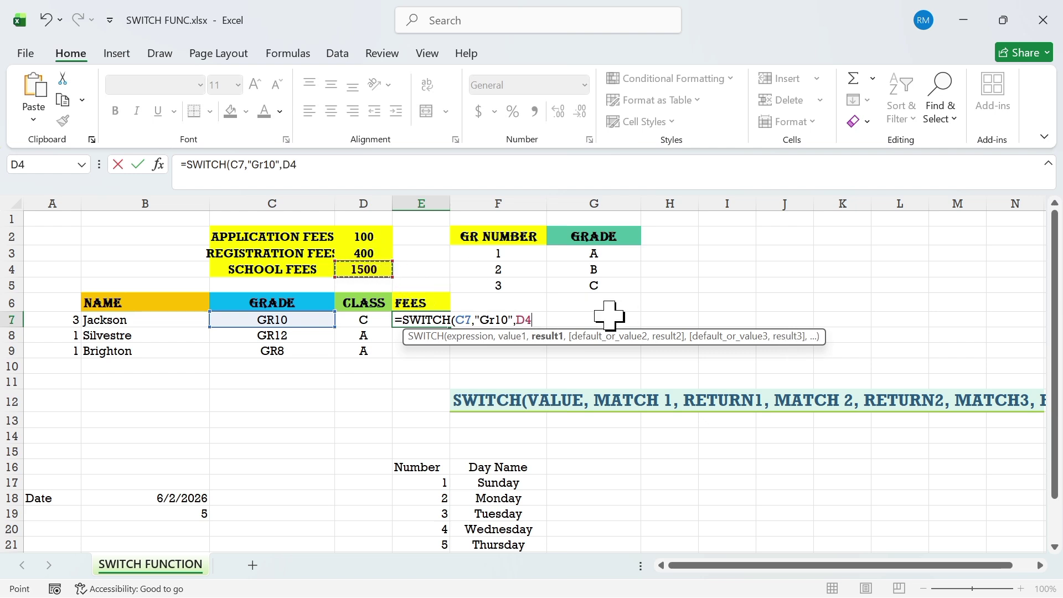
# Add the value "Gr12" with result D4 to the SWITCH formula in E7
pyautogui.write(',')
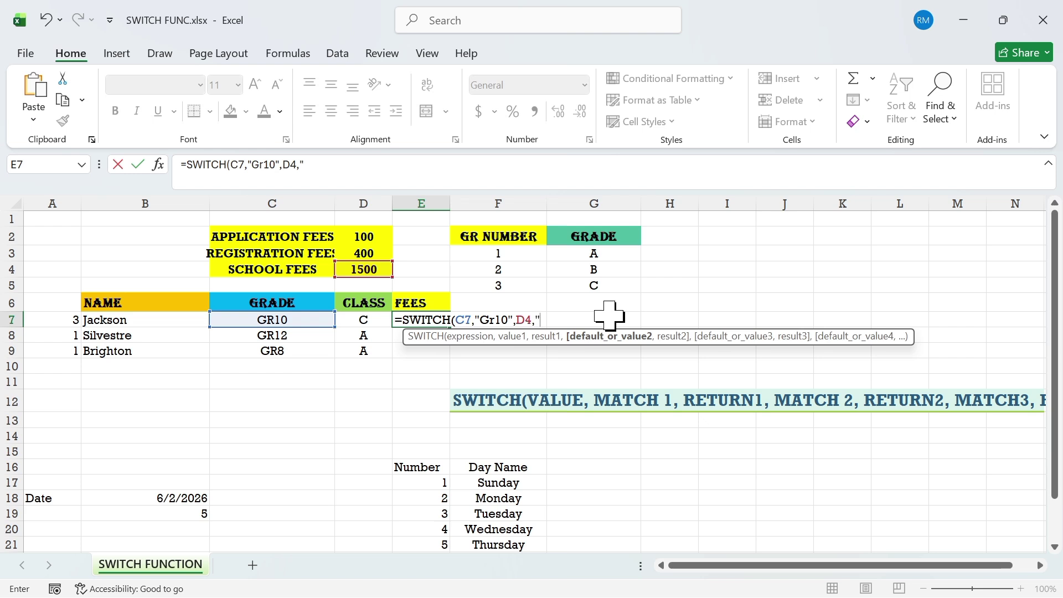
pyautogui.write('"Gr12"')
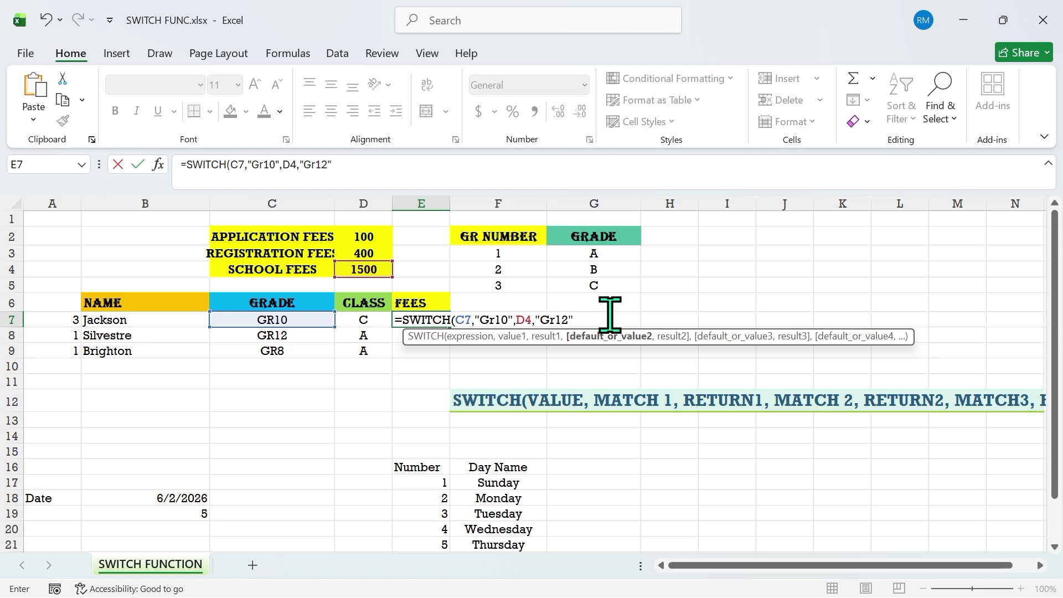
pyautogui.write(',')
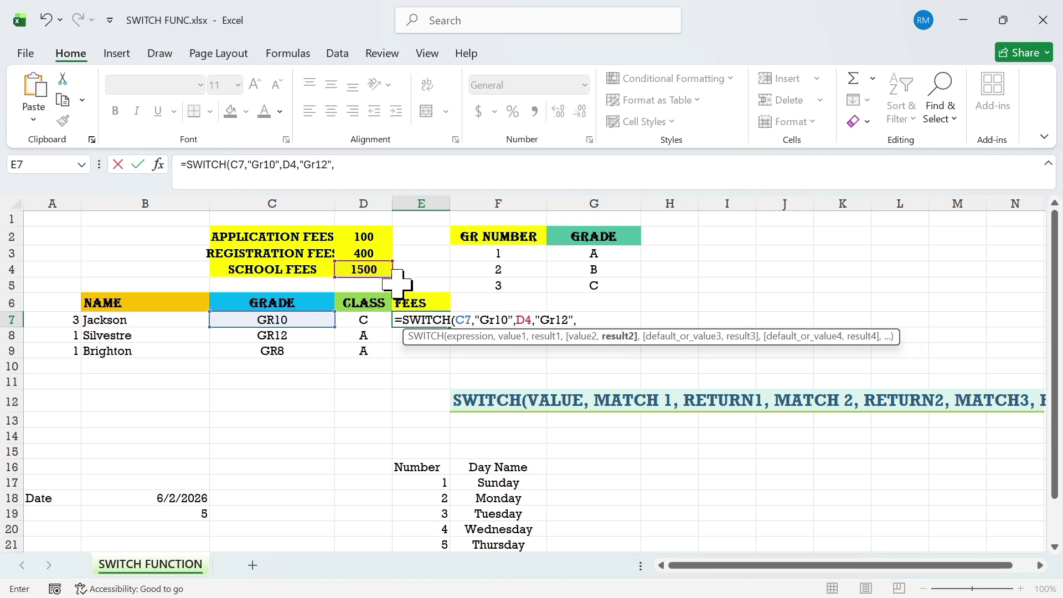
pyautogui.click(377, 270)
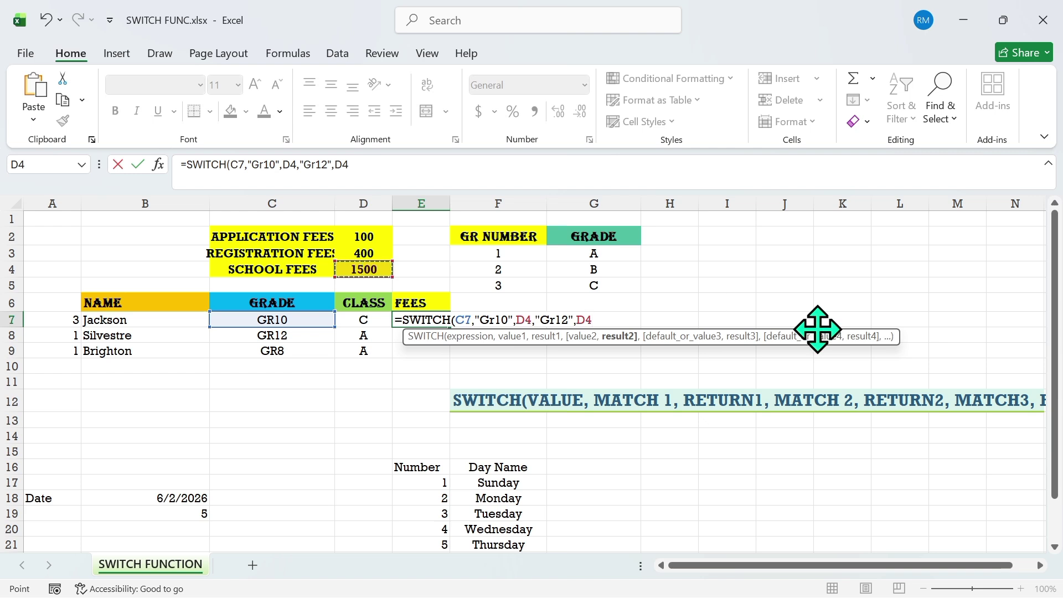
# Add the value "Gr8" with the result SUM(D2:D4) to the E7 fees formula
pyautogui.write(',"Gr8')
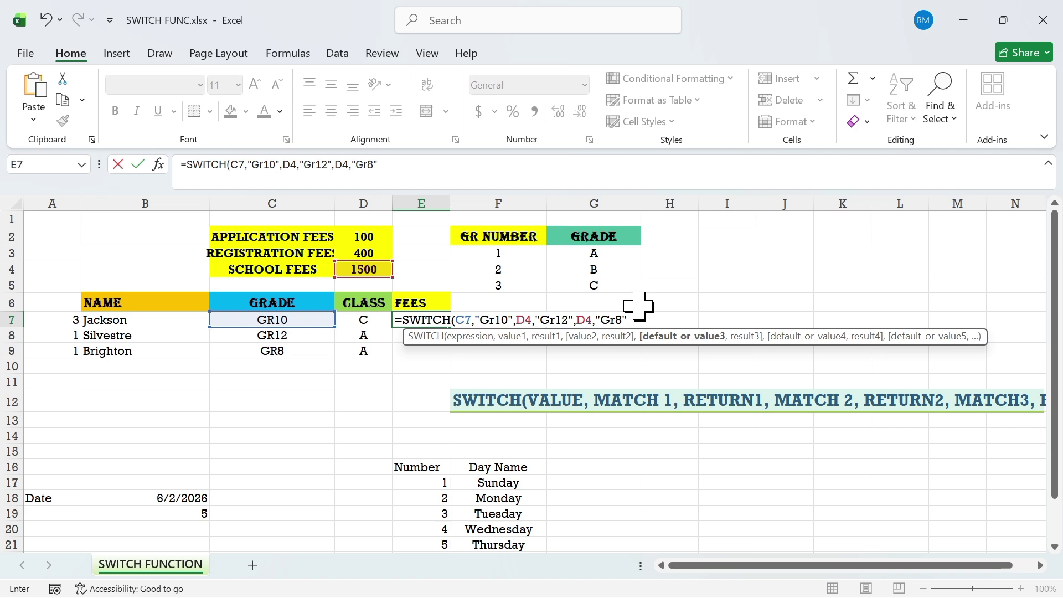
pyautogui.write(',su')
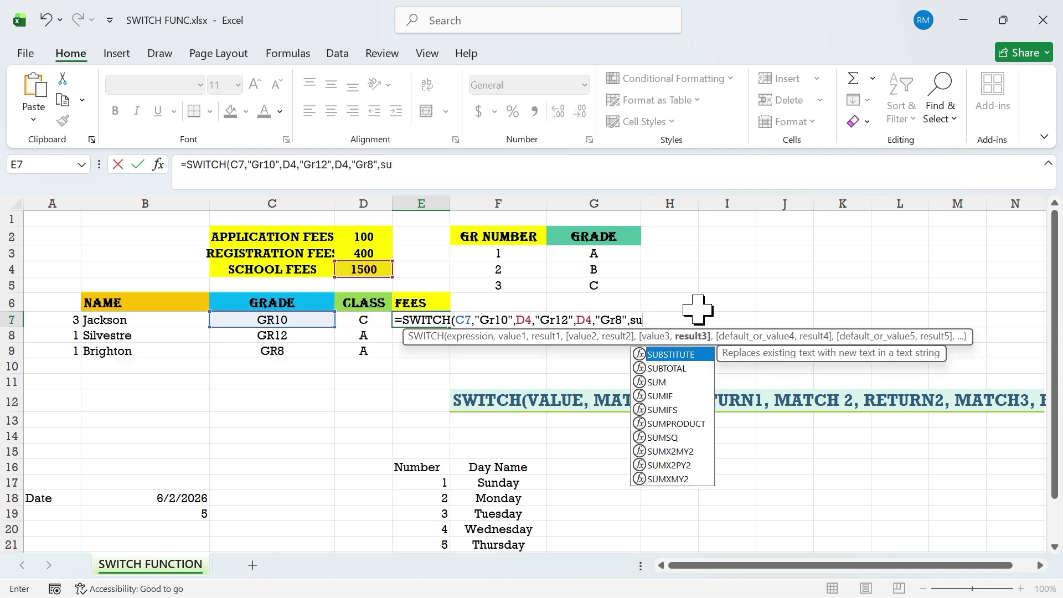
pyautogui.doubleClick(664, 382)
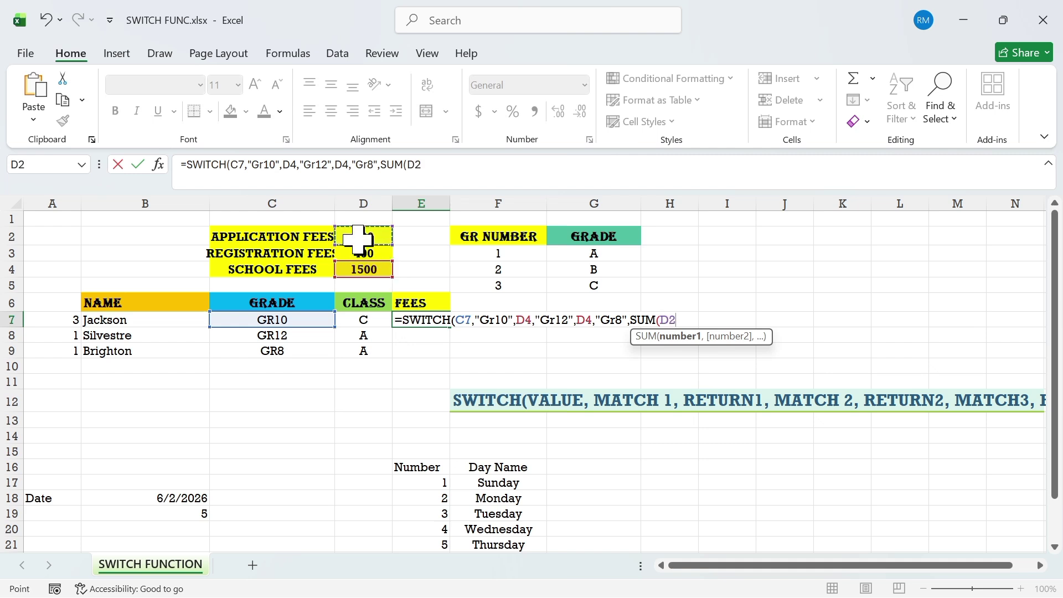
pyautogui.moveTo(357, 239); pyautogui.dragTo(364, 268)
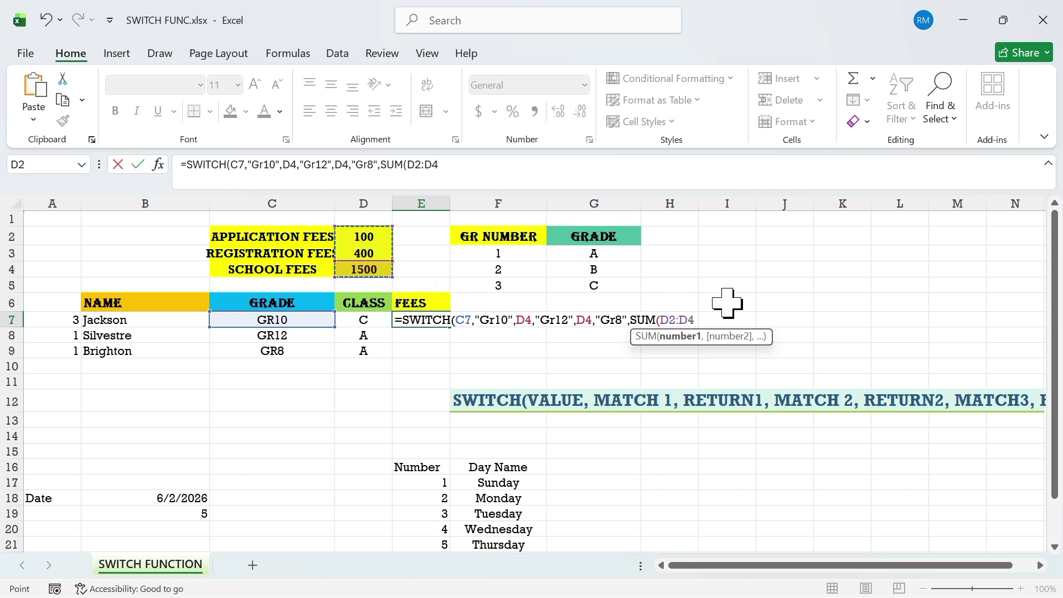
pyautogui.write(')')
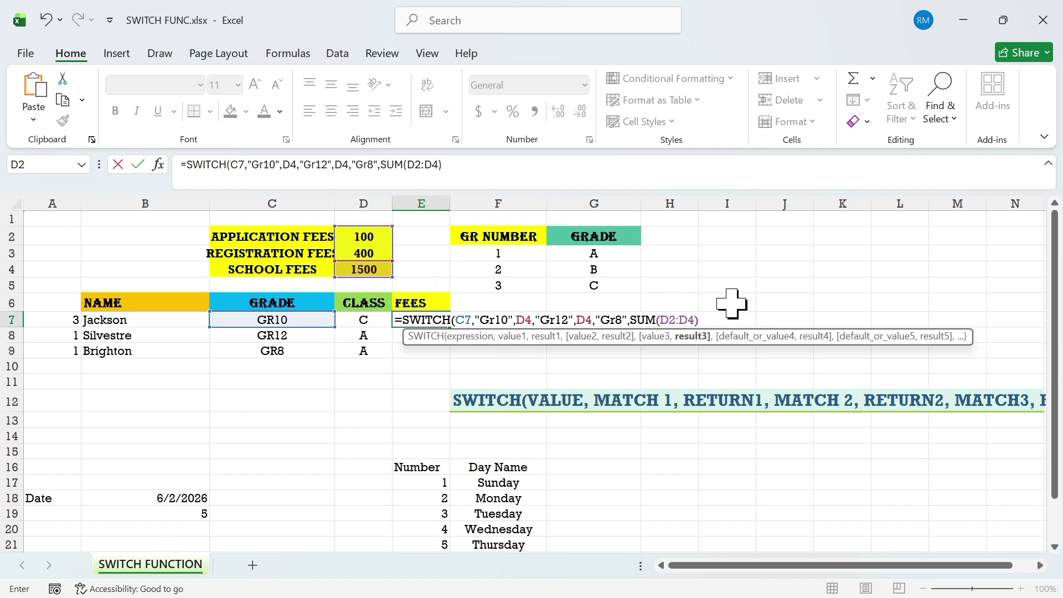
# Add "owing" as the default result and complete the SWITCH formula in E7
pyautogui.write(',')
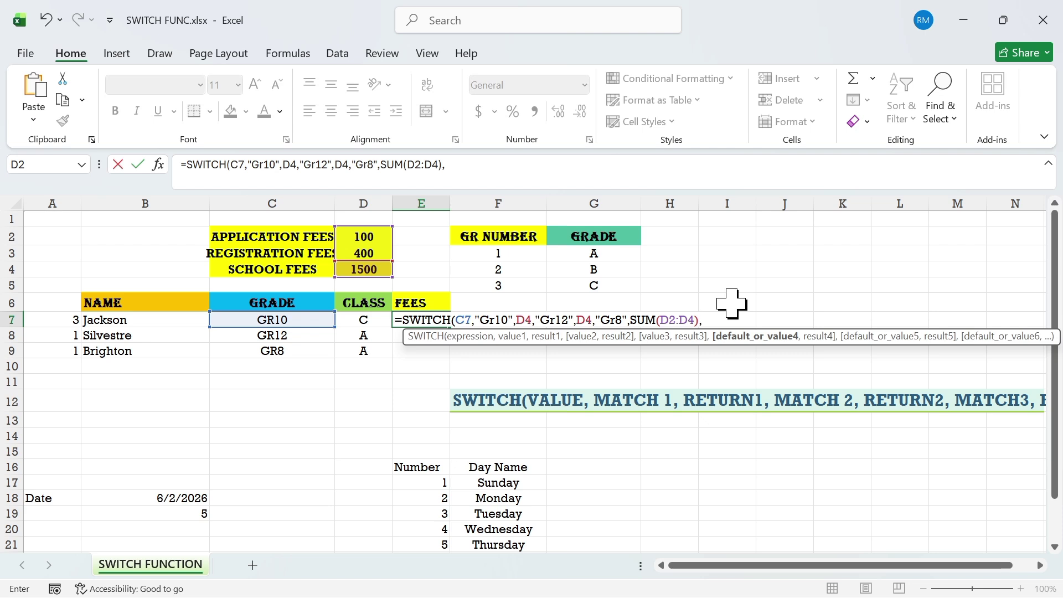
pyautogui.write('"owing")')
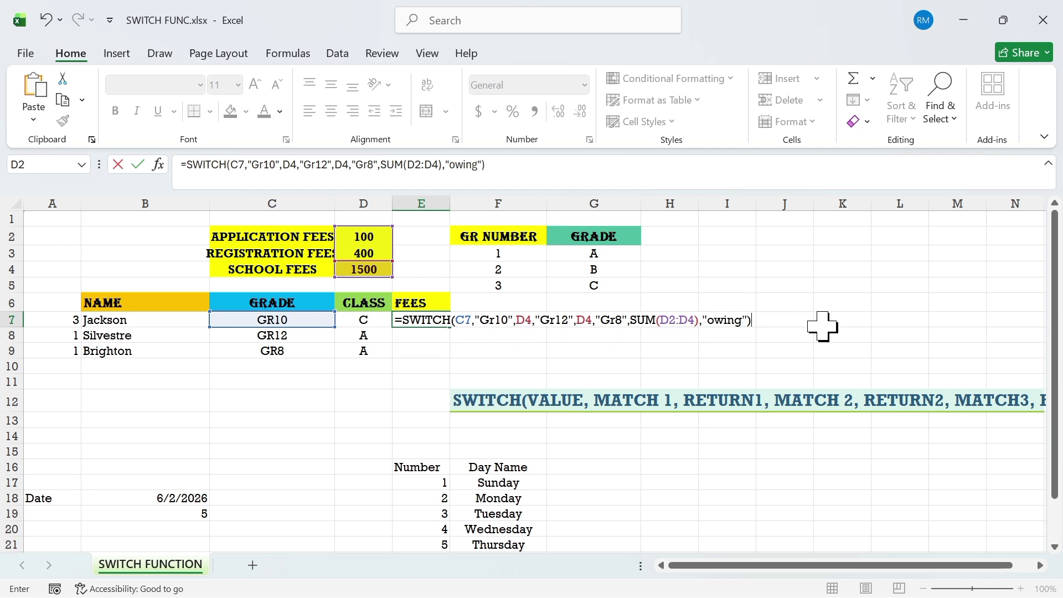
pyautogui.press('Return')
# Edit the E7 formula to lock the rows of the SUM range as D$2:D$4
pyautogui.click(443, 318)
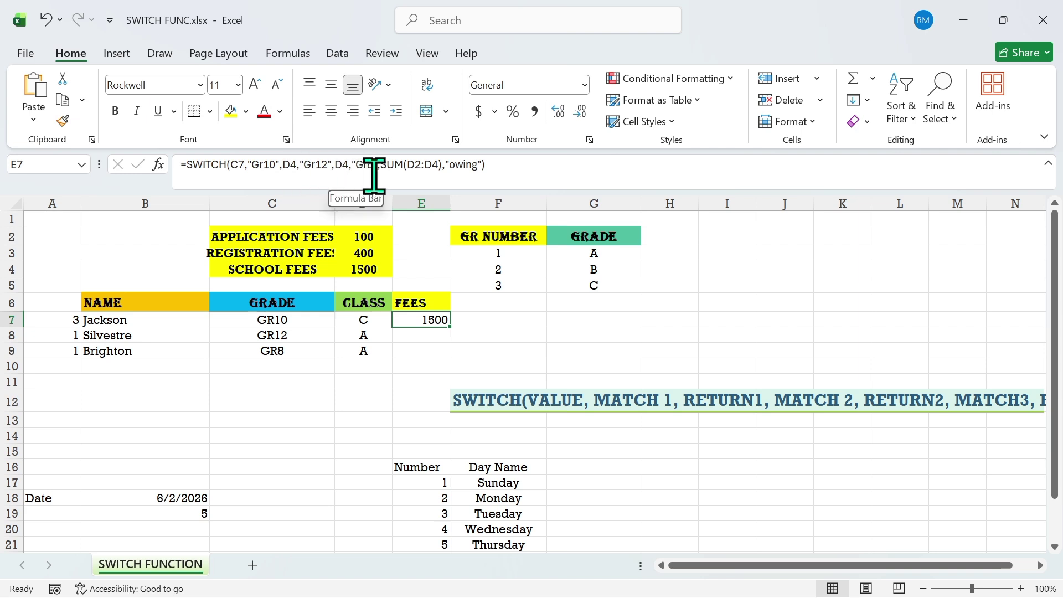
pyautogui.click(420, 166)
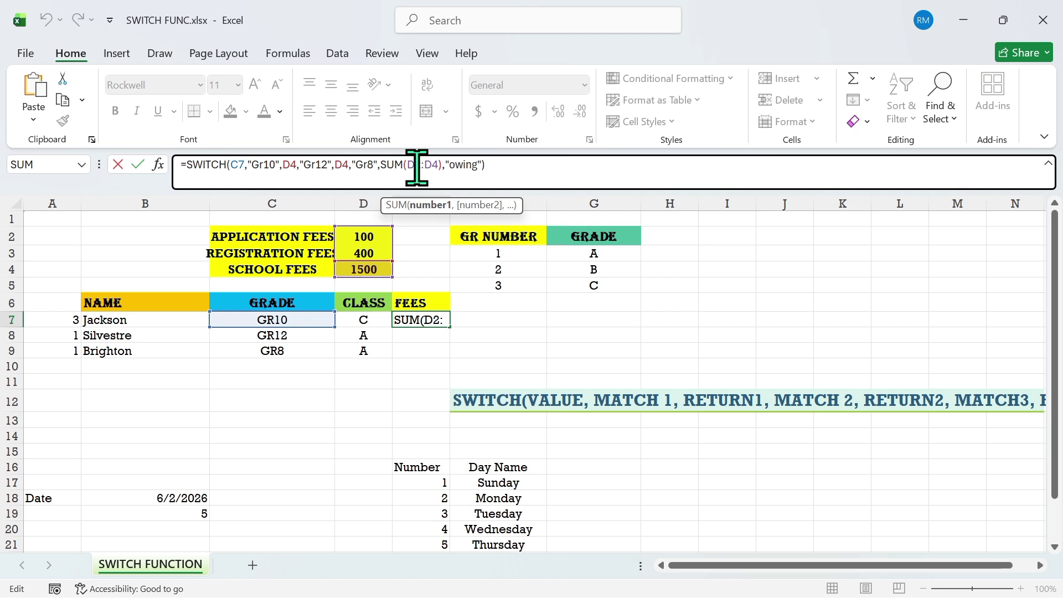
pyautogui.press('Left')
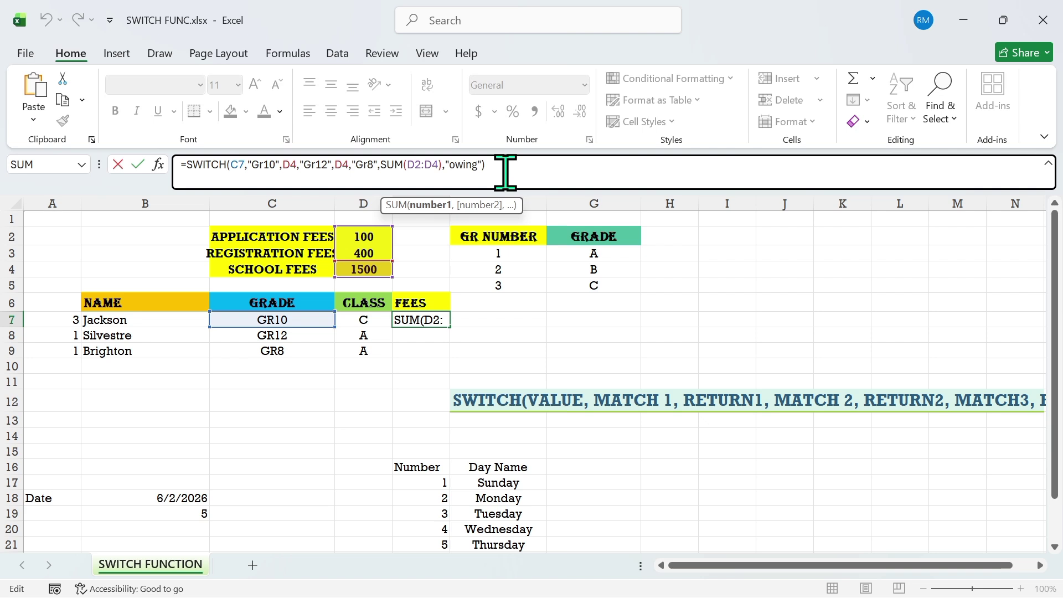
pyautogui.write('$')
pyautogui.click(438, 166)
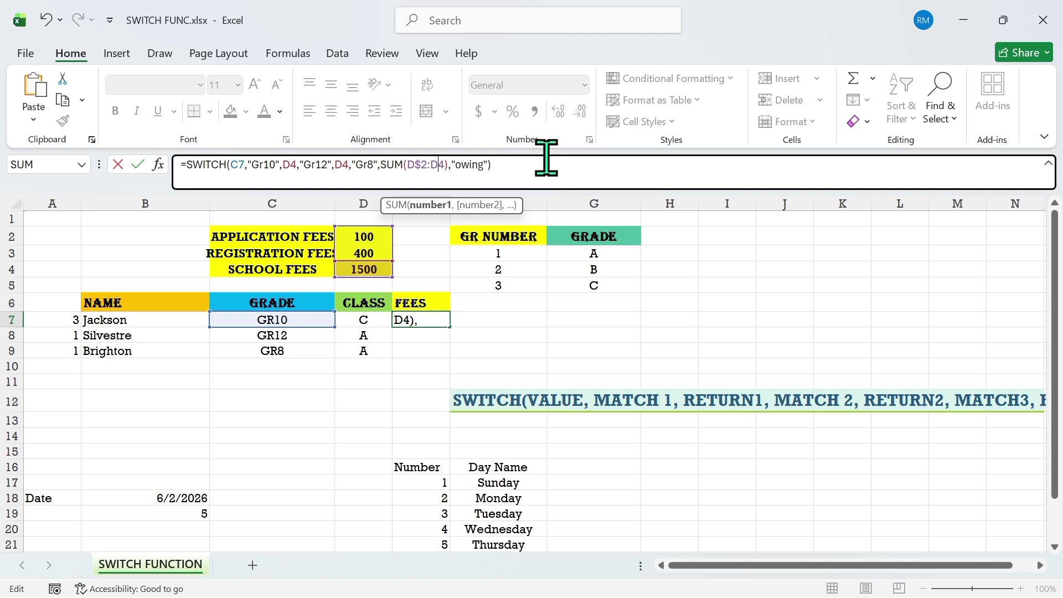
pyautogui.write('$')
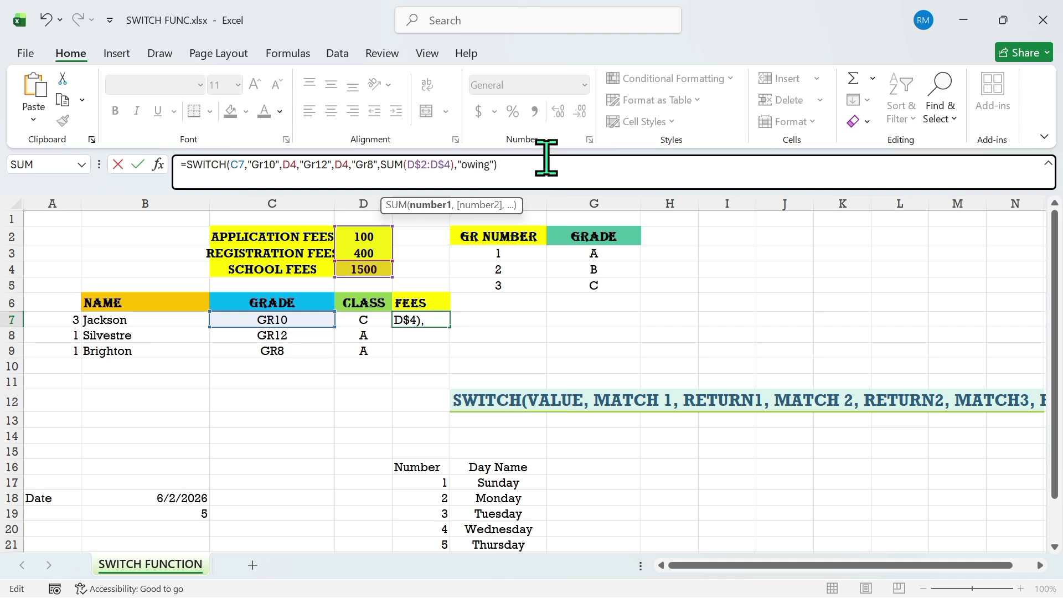
# Lock the row in both D4 results as D$4 and confirm the E7 formula
pyautogui.click(338, 167)
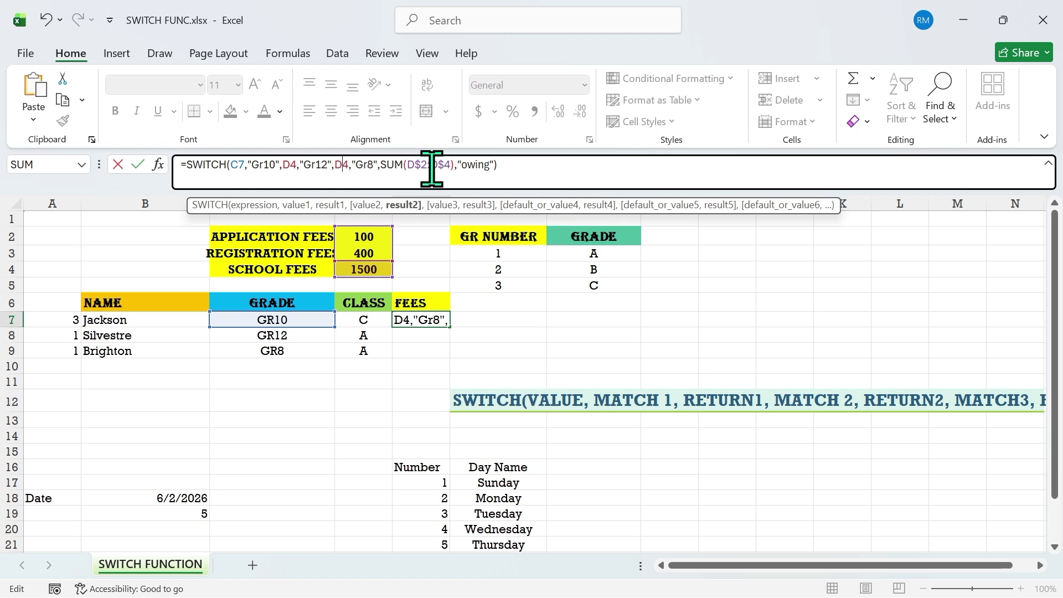
pyautogui.write('$')
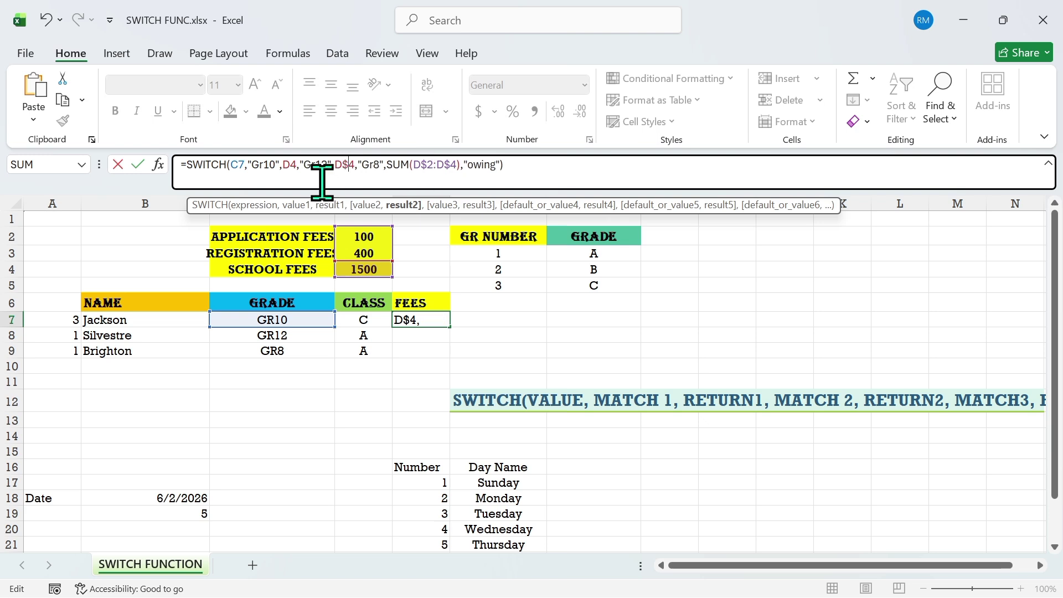
pyautogui.click(289, 165)
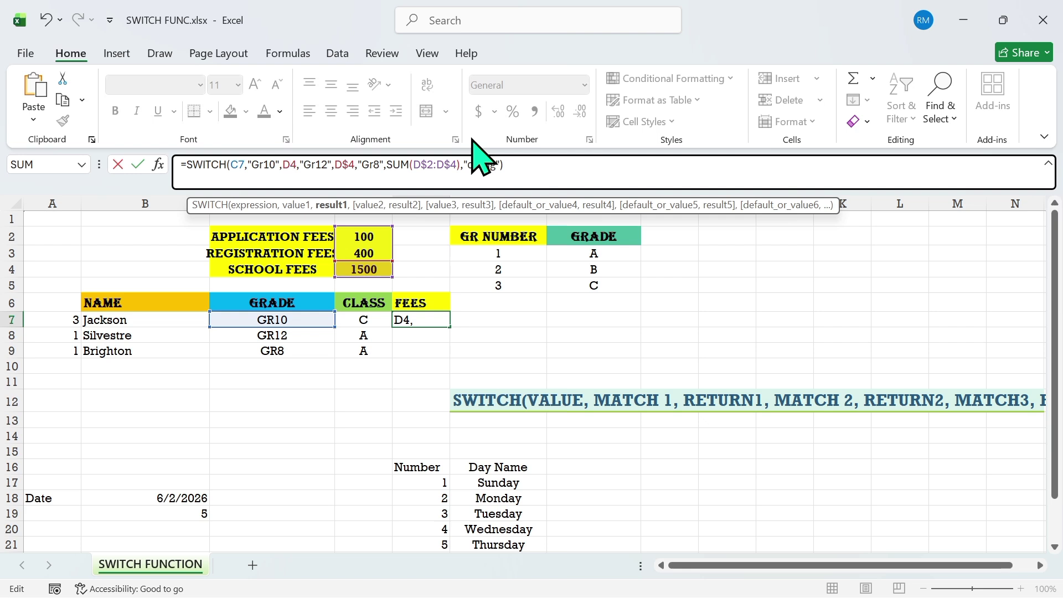
pyautogui.write('$')
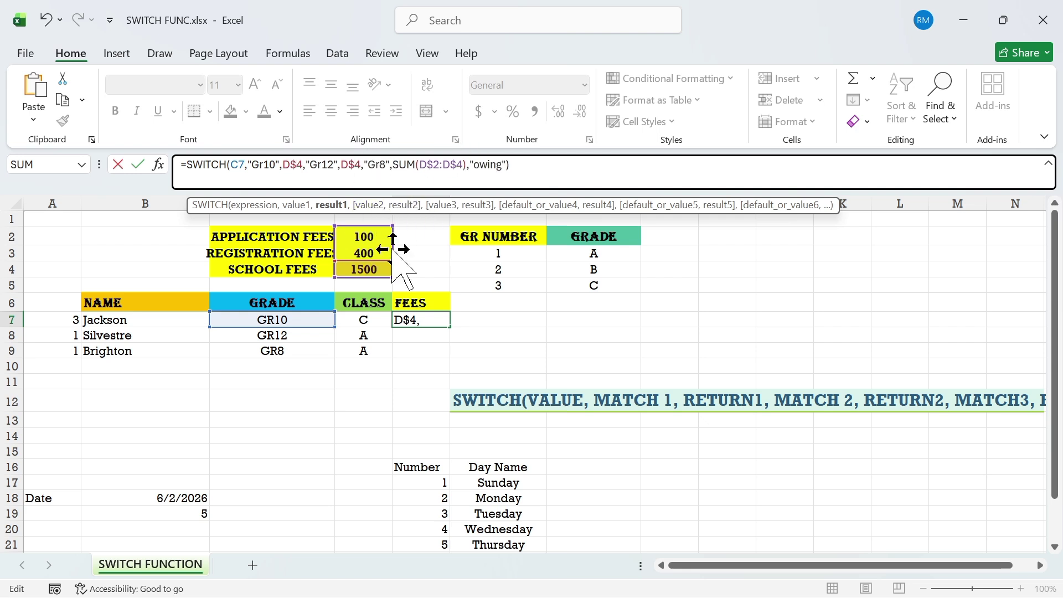
pyautogui.press('Return')
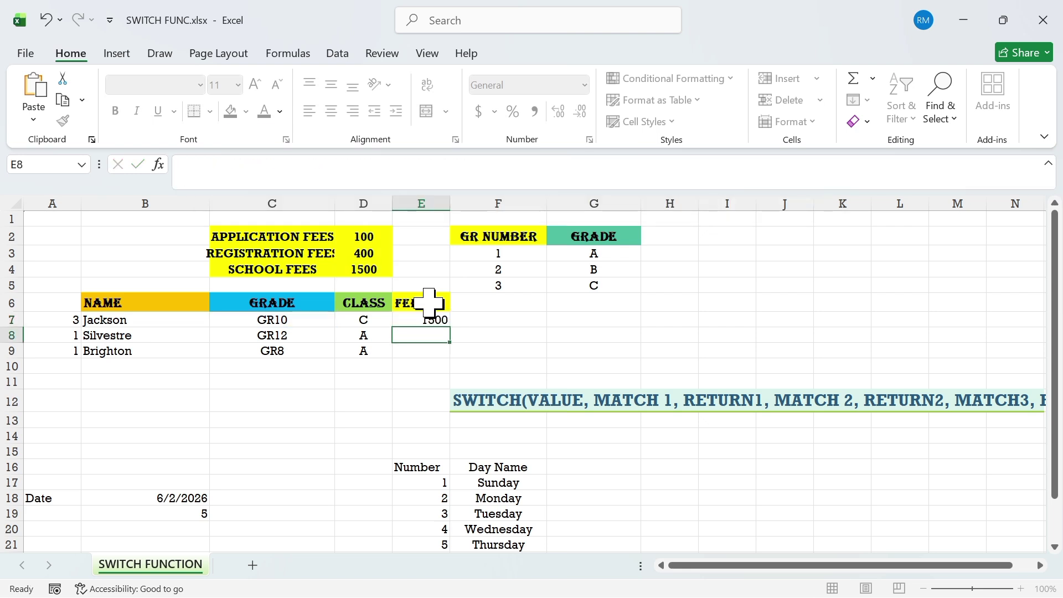
# Fill the E7 fees formula down through E9 for the remaining students
pyautogui.click(432, 319)
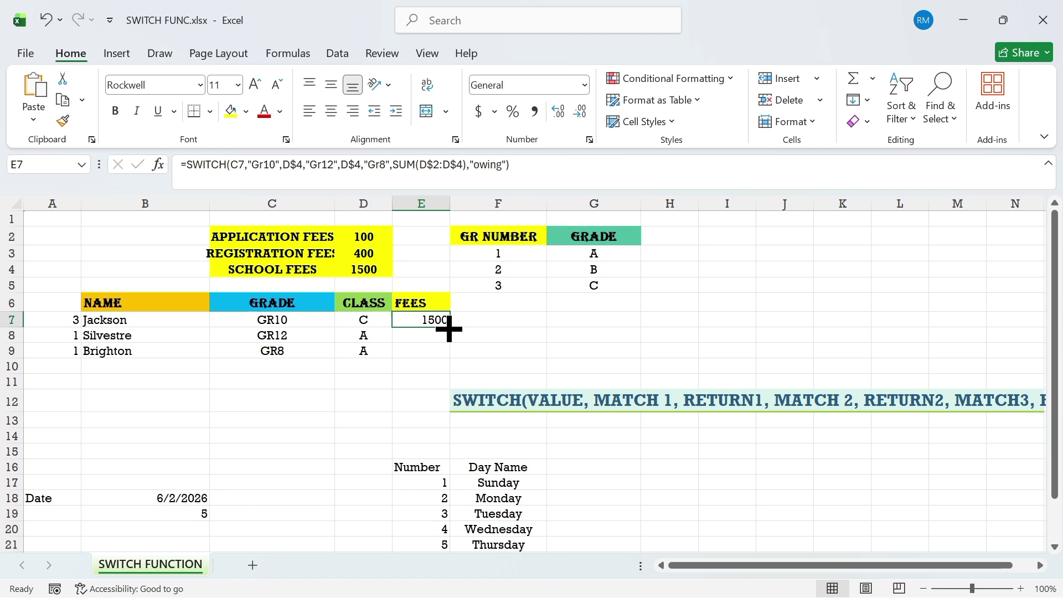
pyautogui.click(448, 329)
pyautogui.click(446, 339)
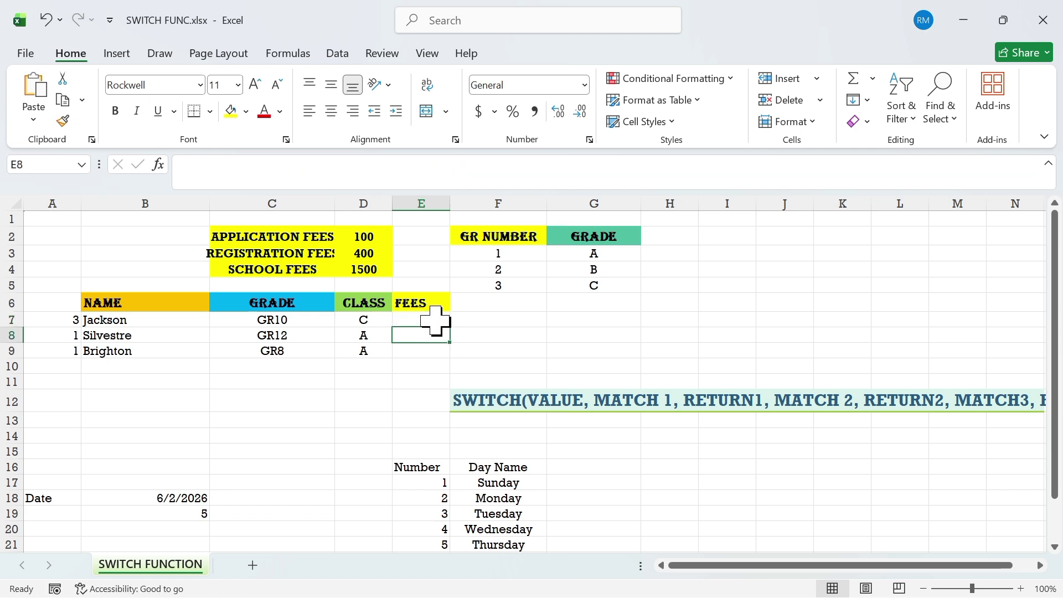
pyautogui.click(434, 318)
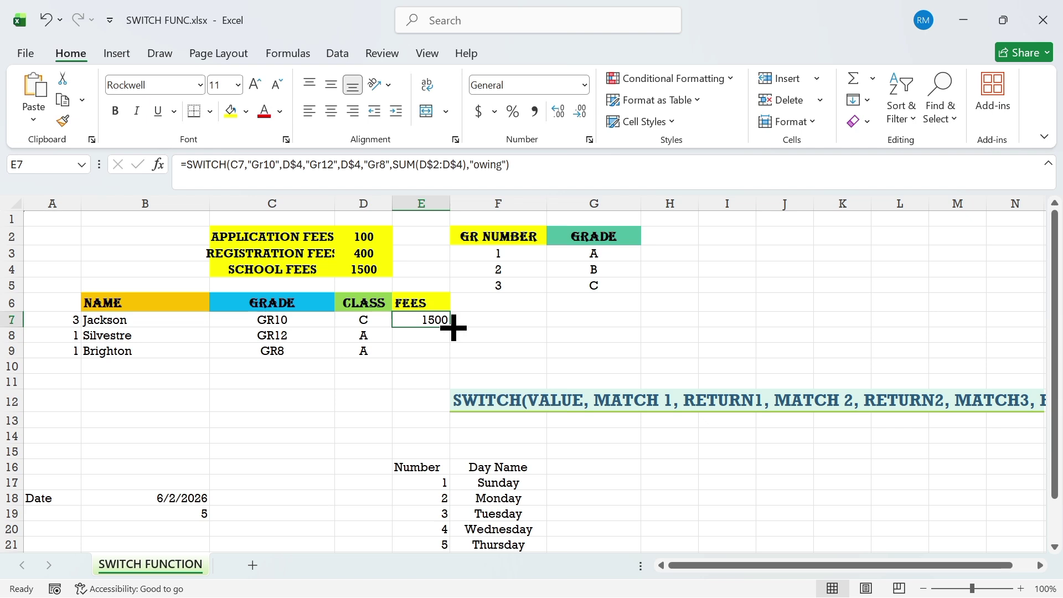
pyautogui.doubleClick(449, 327)
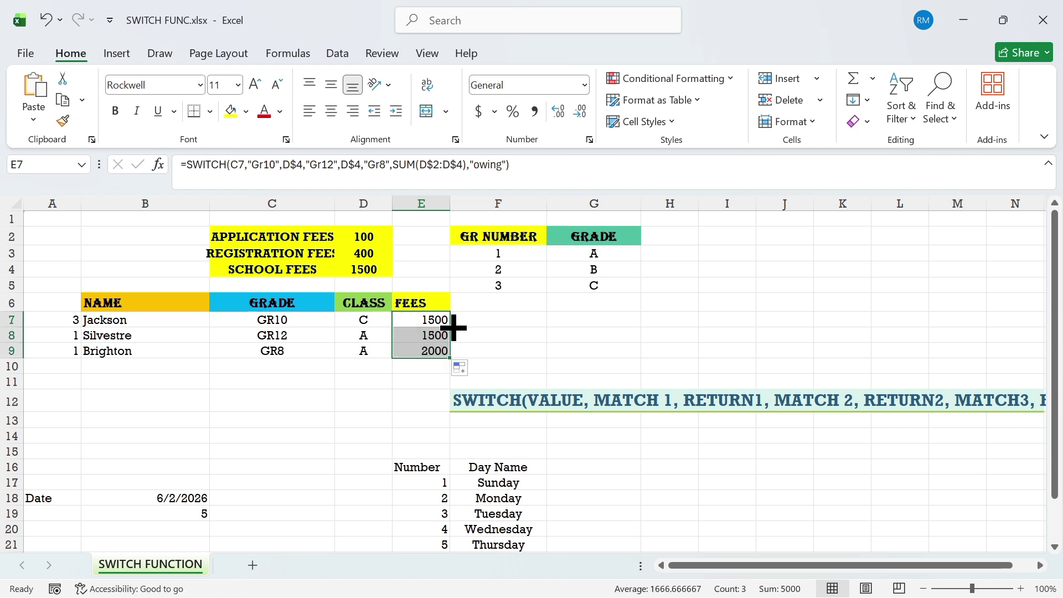
pyautogui.click(418, 365)
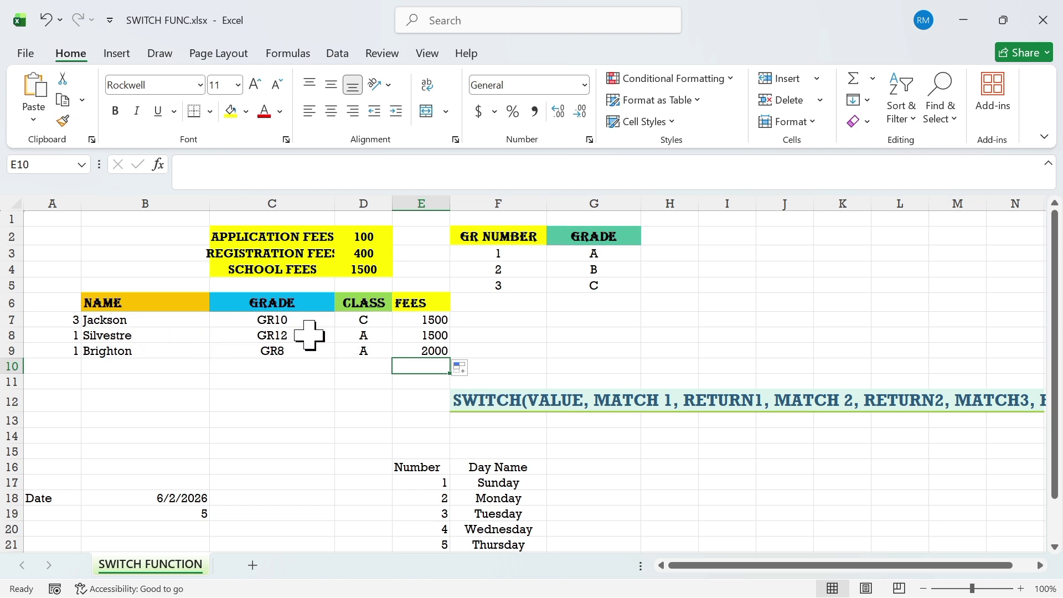
# Check the filled fees formulas in E8 and E9 against the students' grades and the fee amounts in D2:D3
pyautogui.click(430, 335)
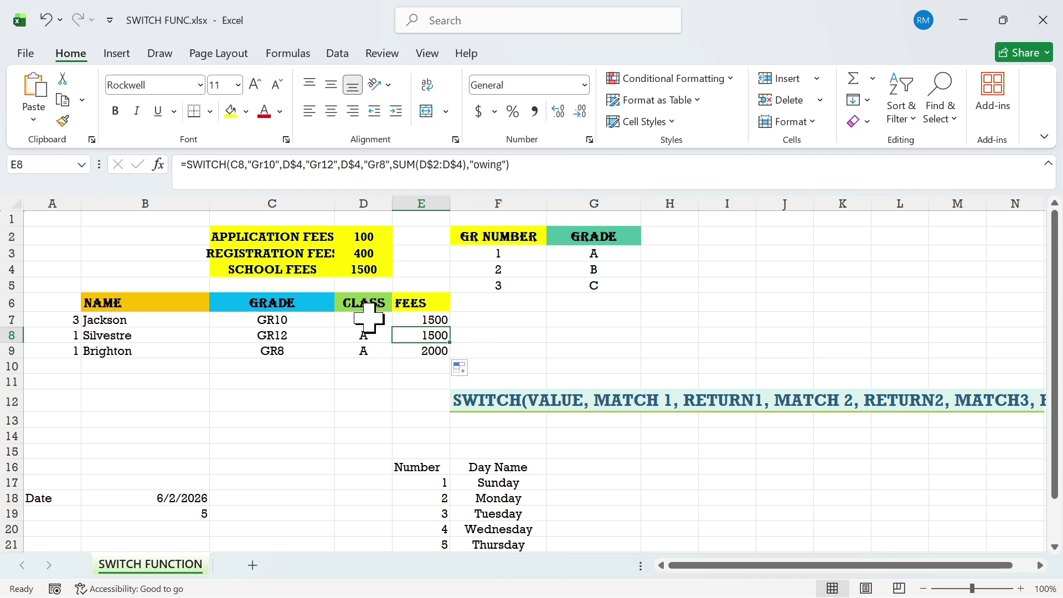
pyautogui.moveTo(368, 319); pyautogui.dragTo(230, 351)
pyautogui.click(159, 354)
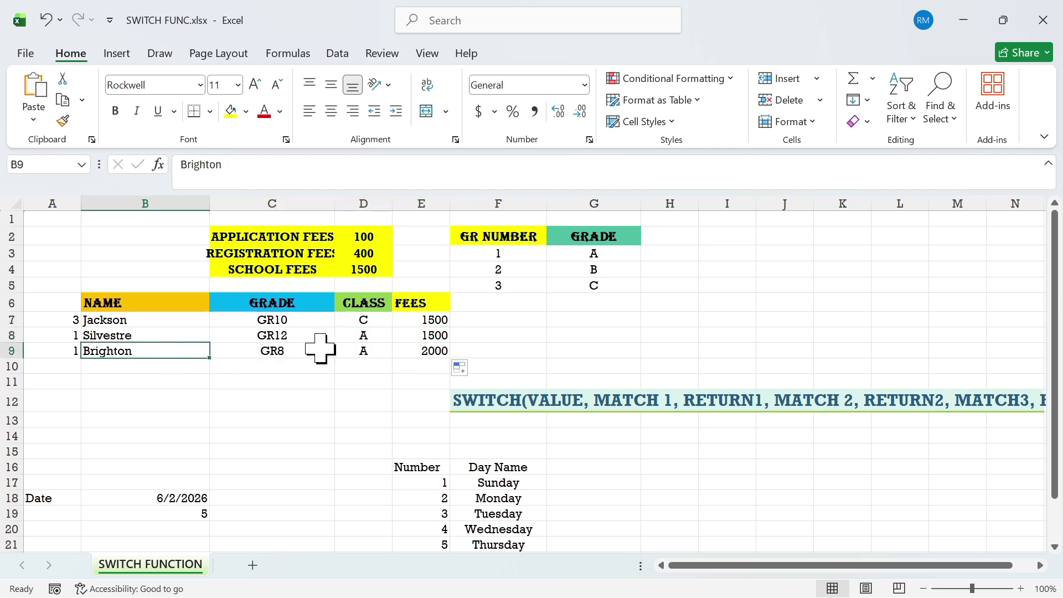
pyautogui.click(285, 335)
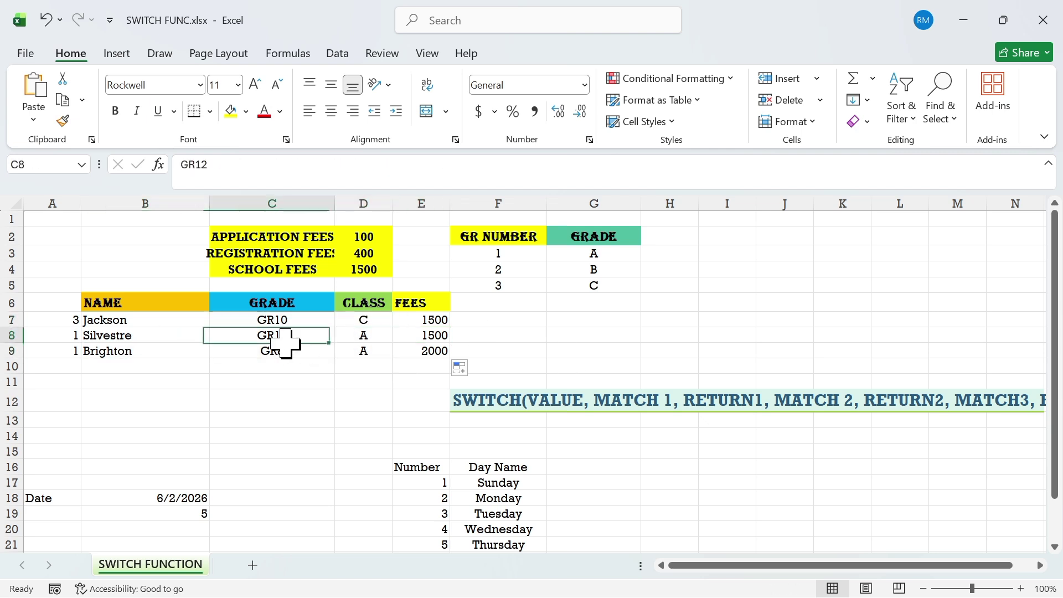
pyautogui.click(370, 236)
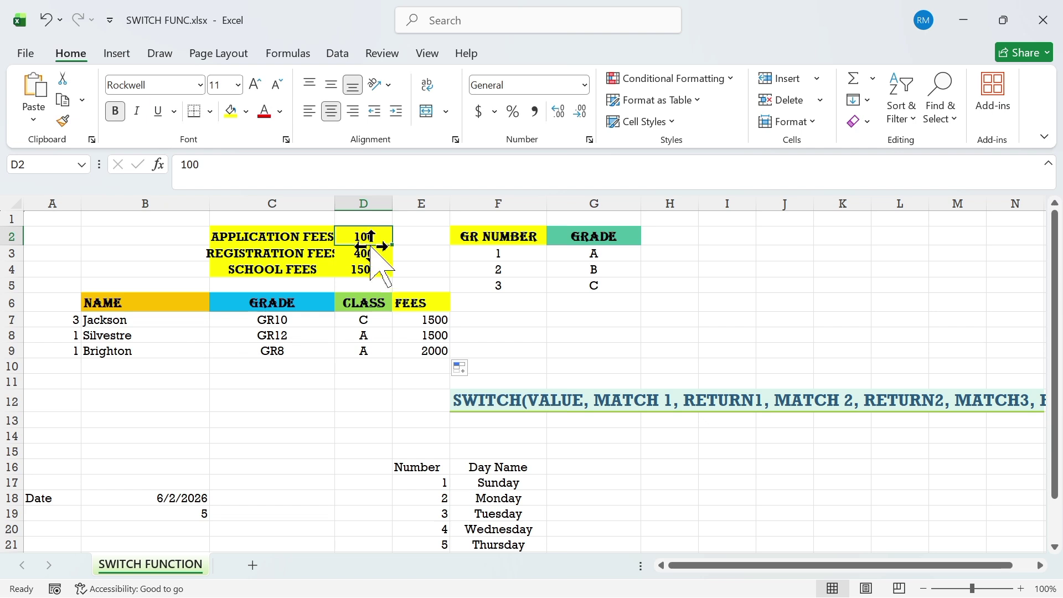
pyautogui.click(370, 255)
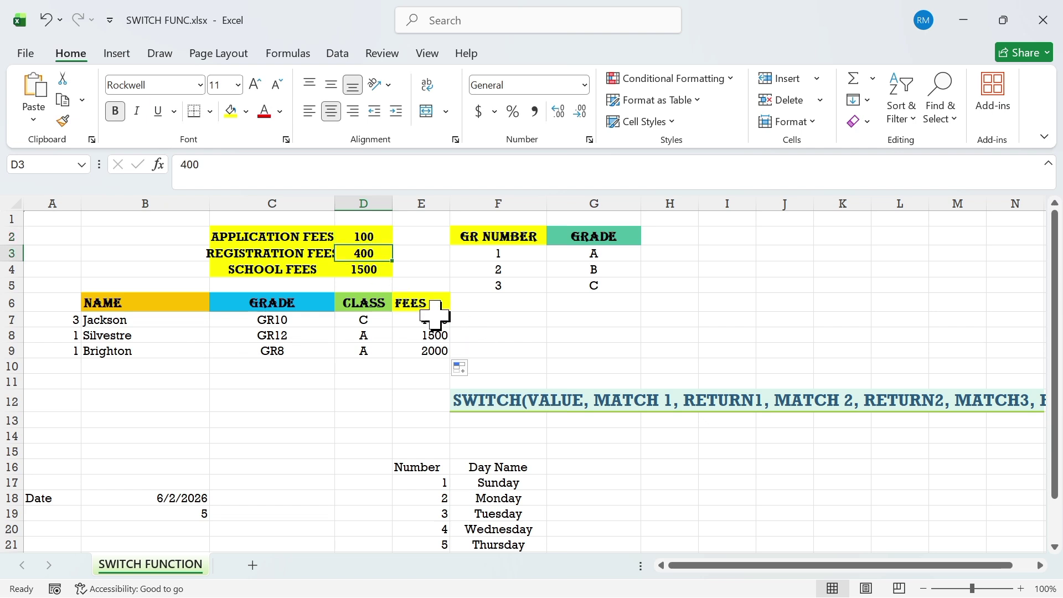
pyautogui.click(418, 349)
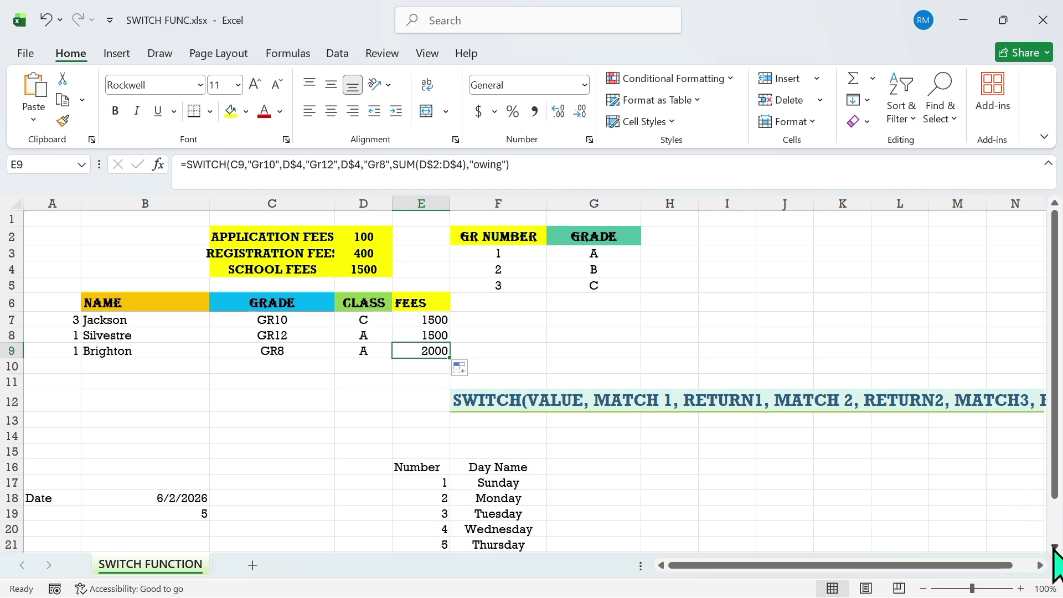
# Replace the content of B19 with the formula =WEEKDAY(B18) to get the weekday number of the date
pyautogui.click(1054, 546)
pyautogui.click(1053, 546)
pyautogui.click(1053, 547)
pyautogui.click(1053, 547)
pyautogui.click(1053, 547)
pyautogui.click(1054, 546)
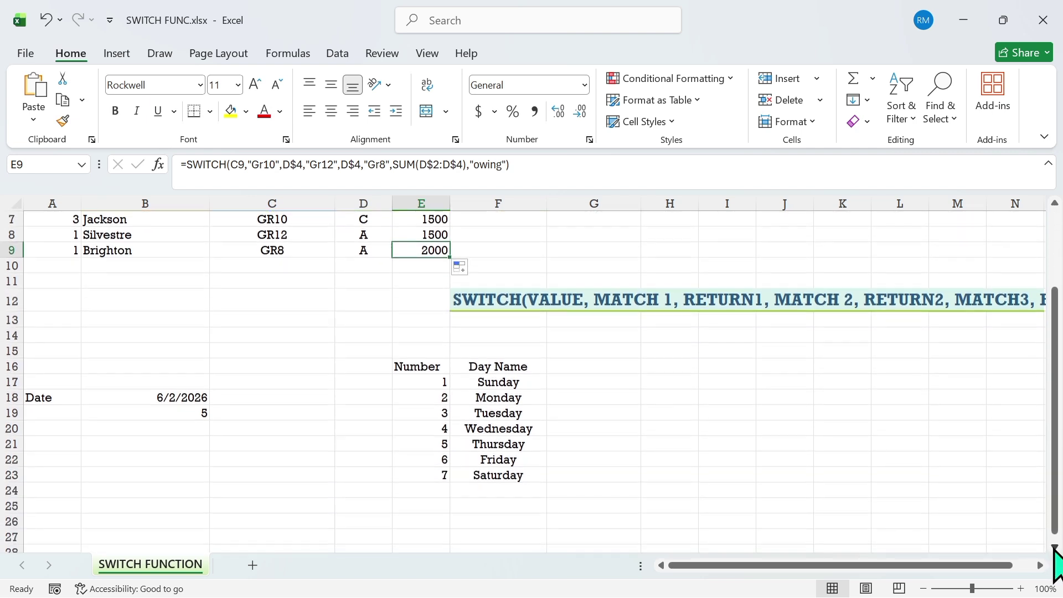
pyautogui.click(1053, 547)
pyautogui.click(1054, 546)
pyautogui.click(1054, 547)
pyautogui.click(1054, 547)
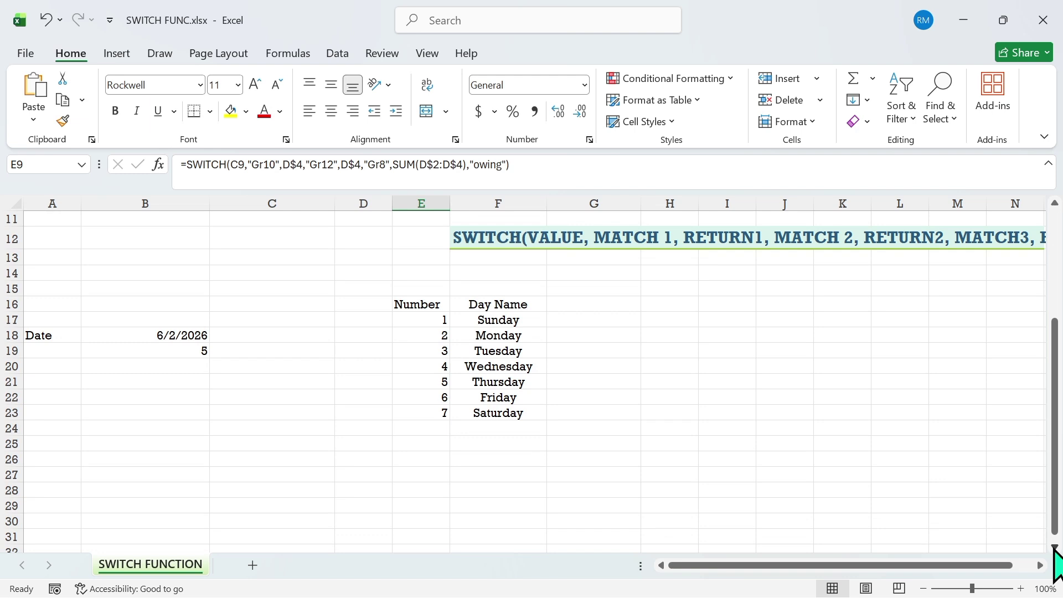
pyautogui.click(1053, 546)
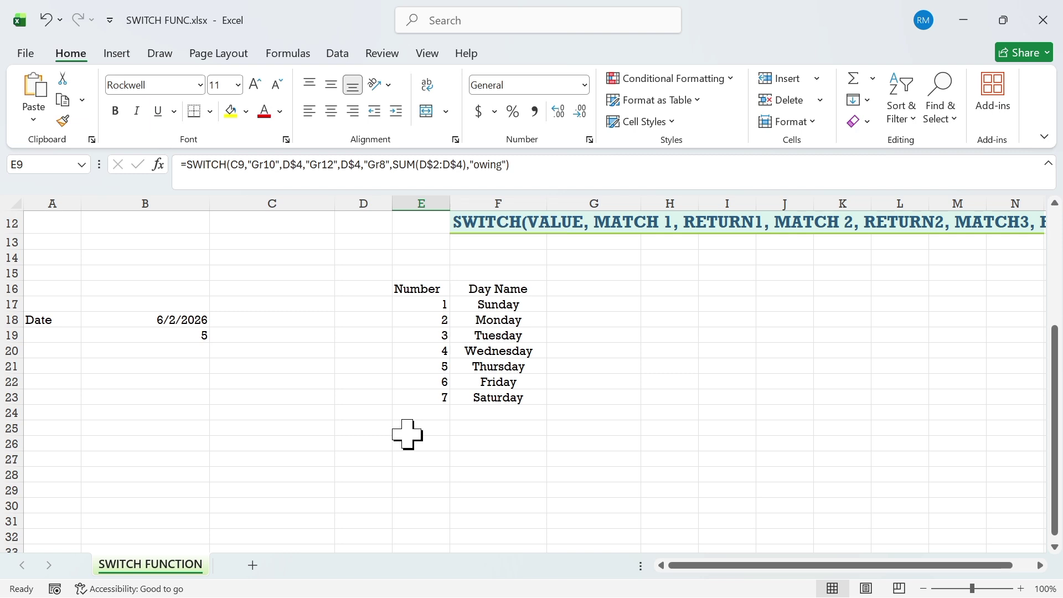
pyautogui.click(171, 335)
pyautogui.press('BackSpace')
pyautogui.write('=')
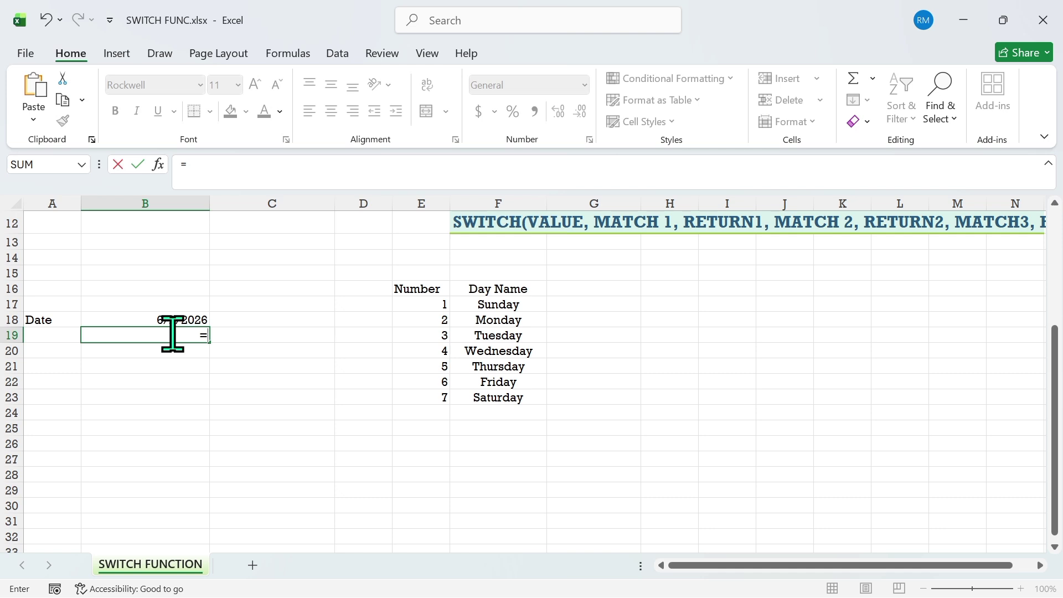
pyautogui.write('we')
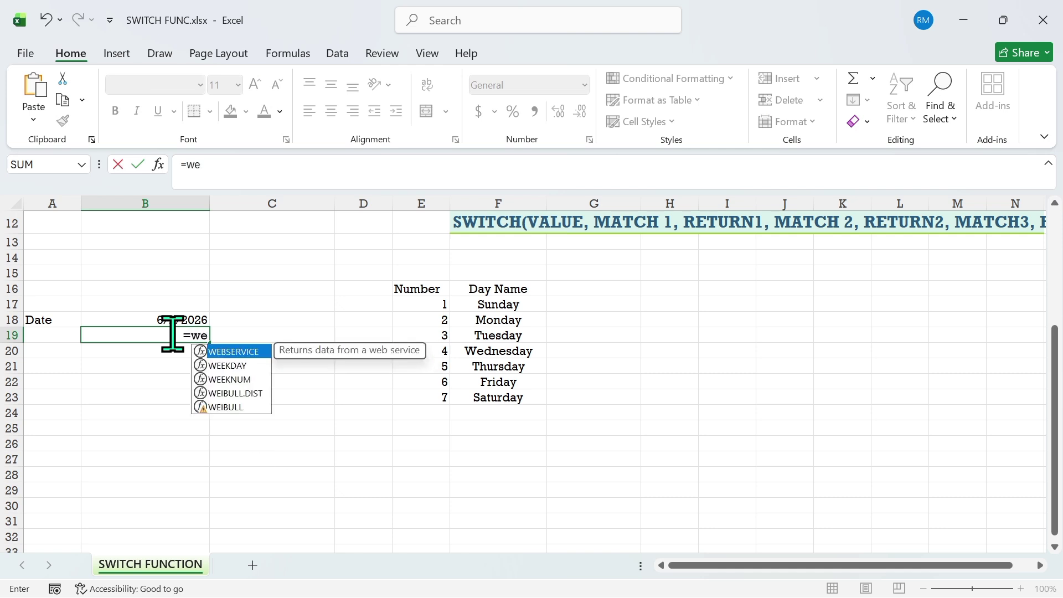
pyautogui.doubleClick(227, 365)
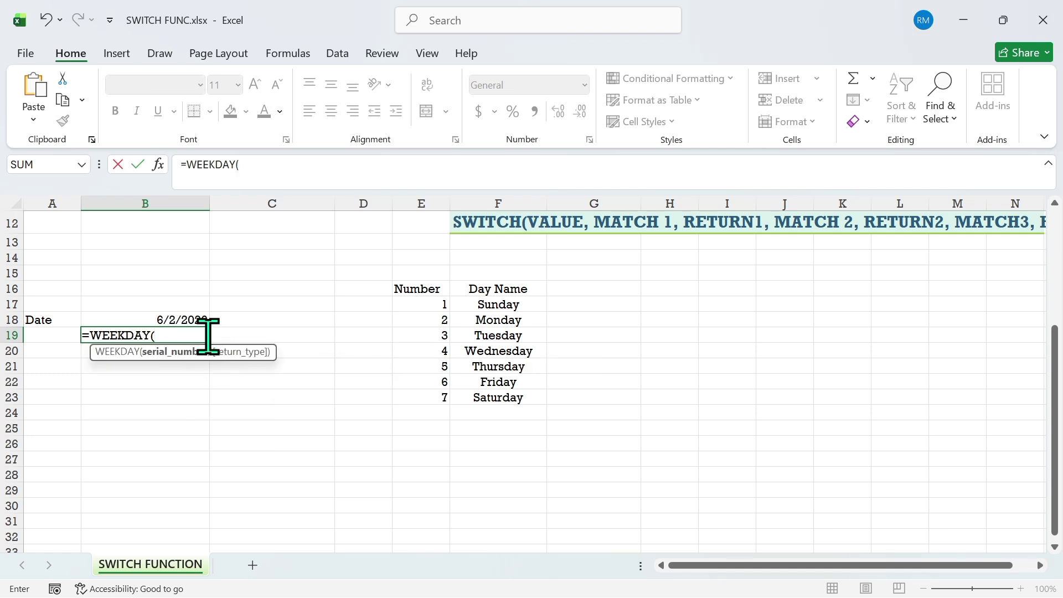
pyautogui.click(183, 318)
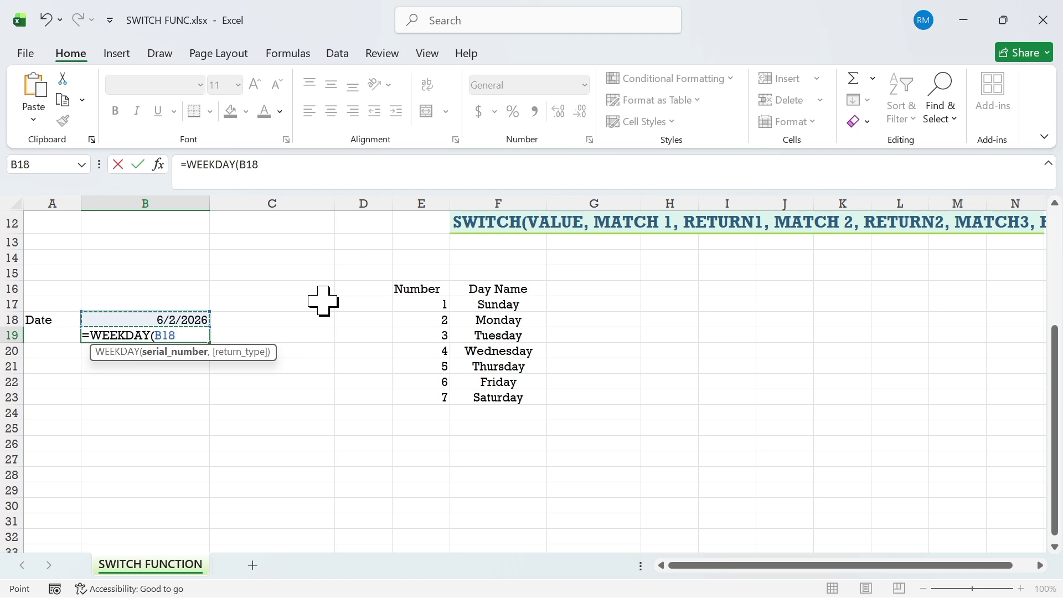
pyautogui.write(')')
pyautogui.press('Return')
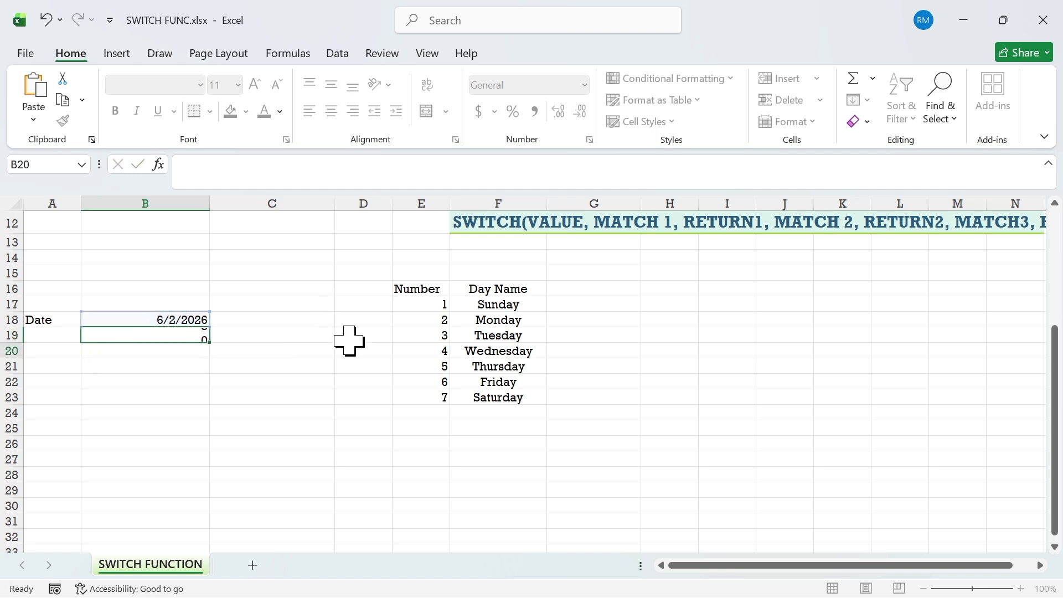
pyautogui.click(188, 335)
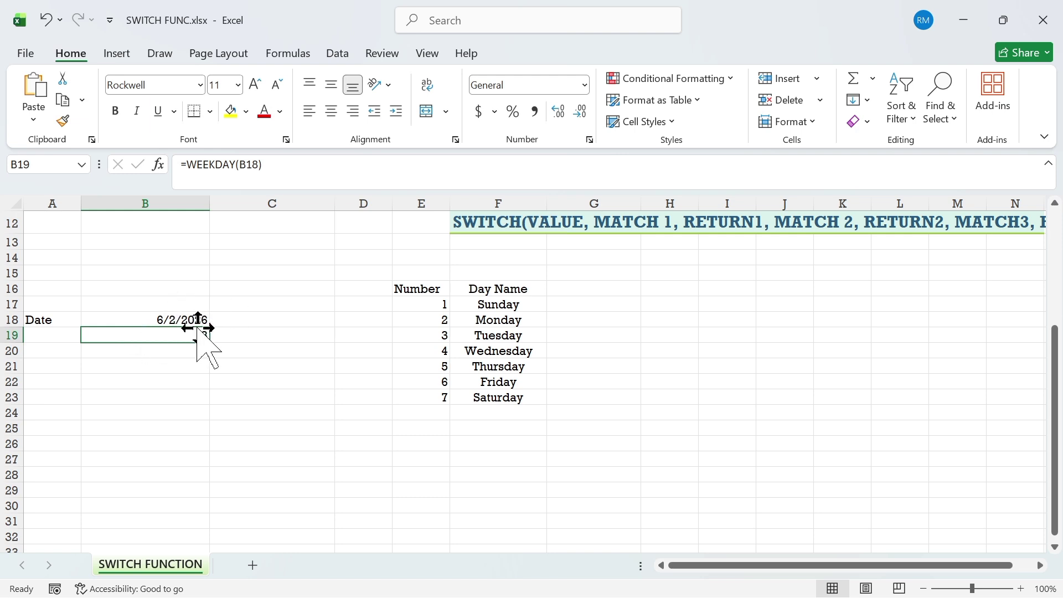
# Start a SWITCH formula in C18 with WEEKDAY(B18) as its expression
pyautogui.click(260, 324)
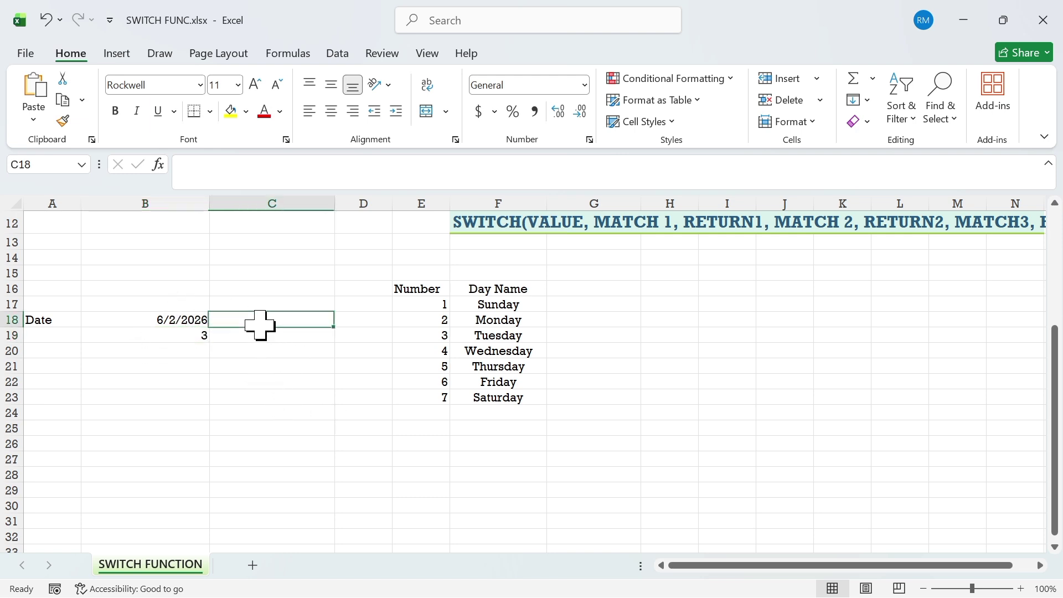
pyautogui.write('=swit')
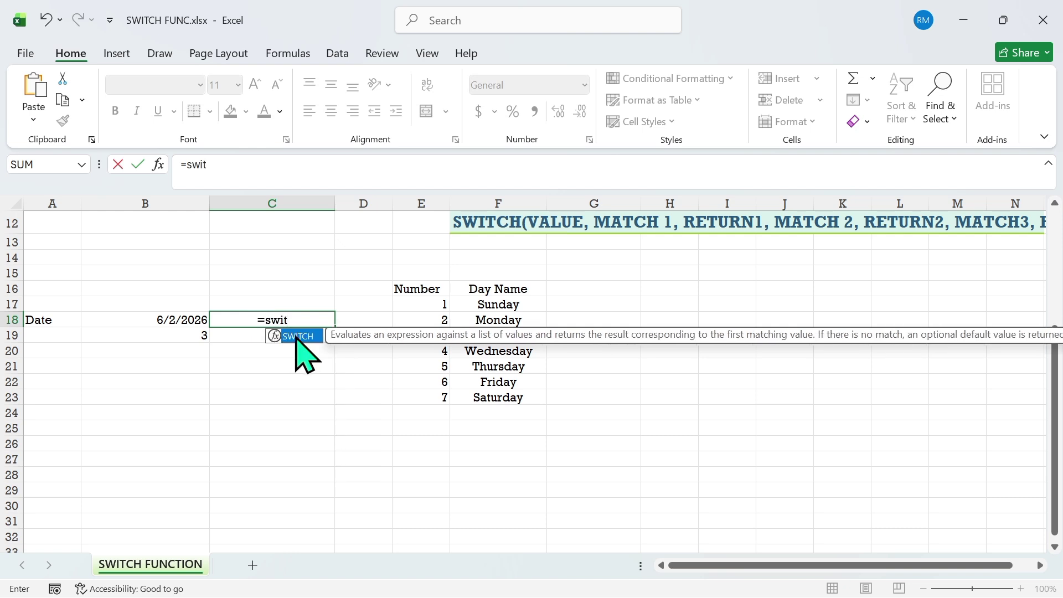
pyautogui.doubleClick(295, 335)
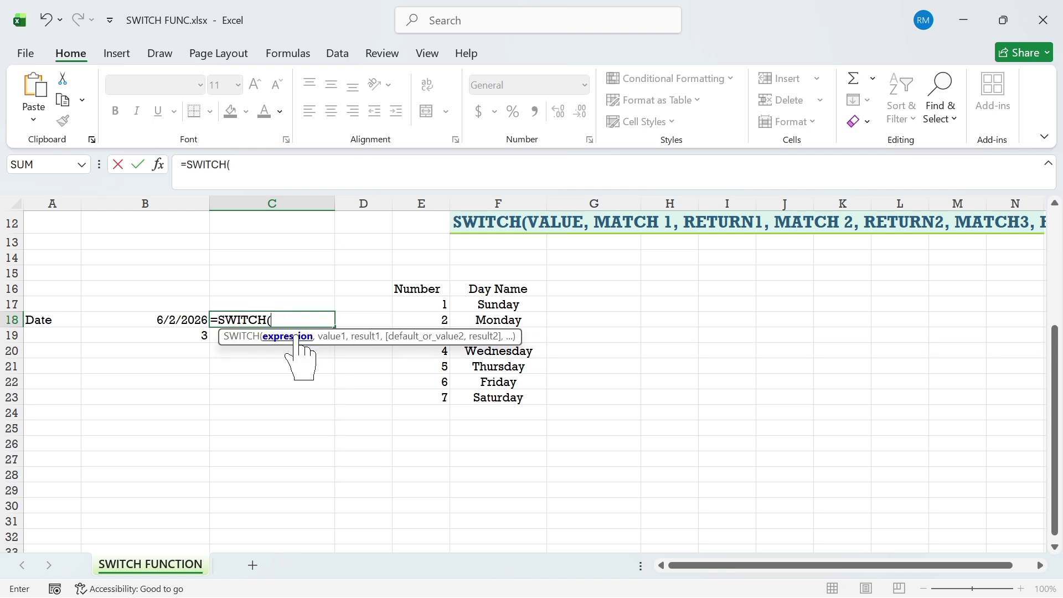
pyautogui.write('wee')
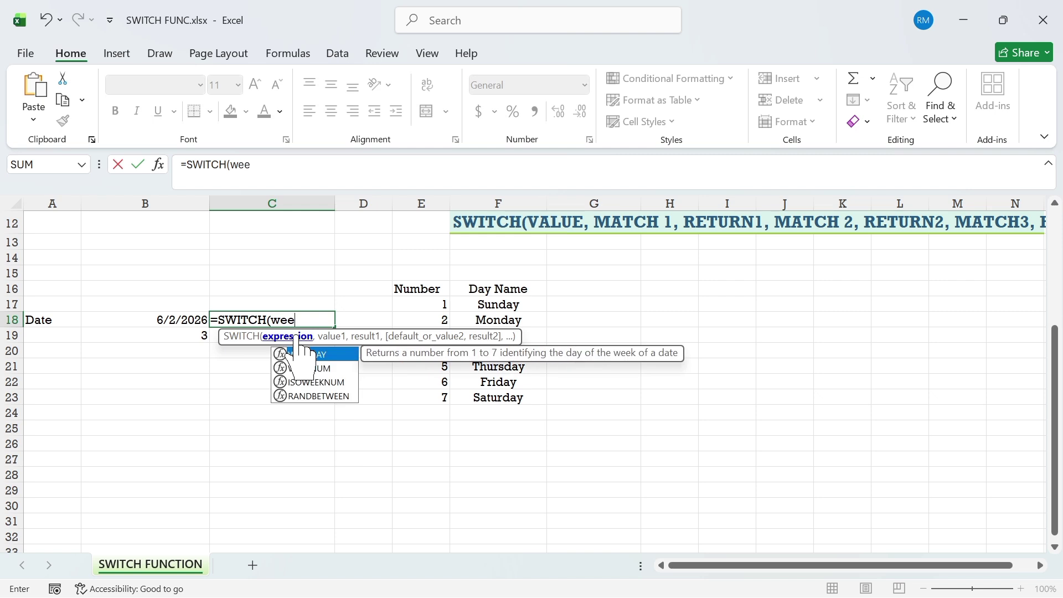
pyautogui.doubleClick(314, 355)
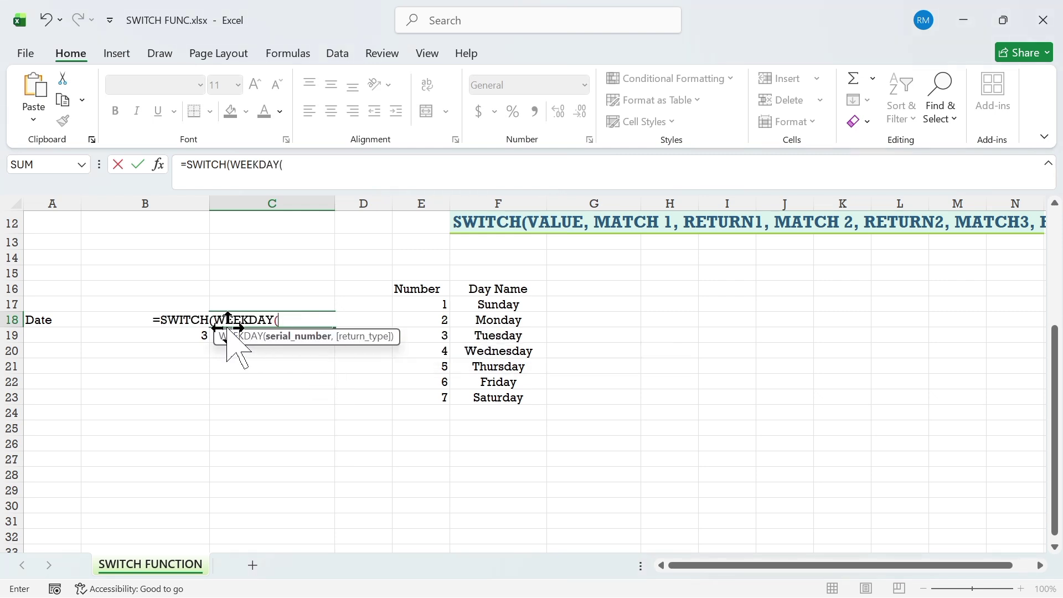
pyautogui.click(105, 324)
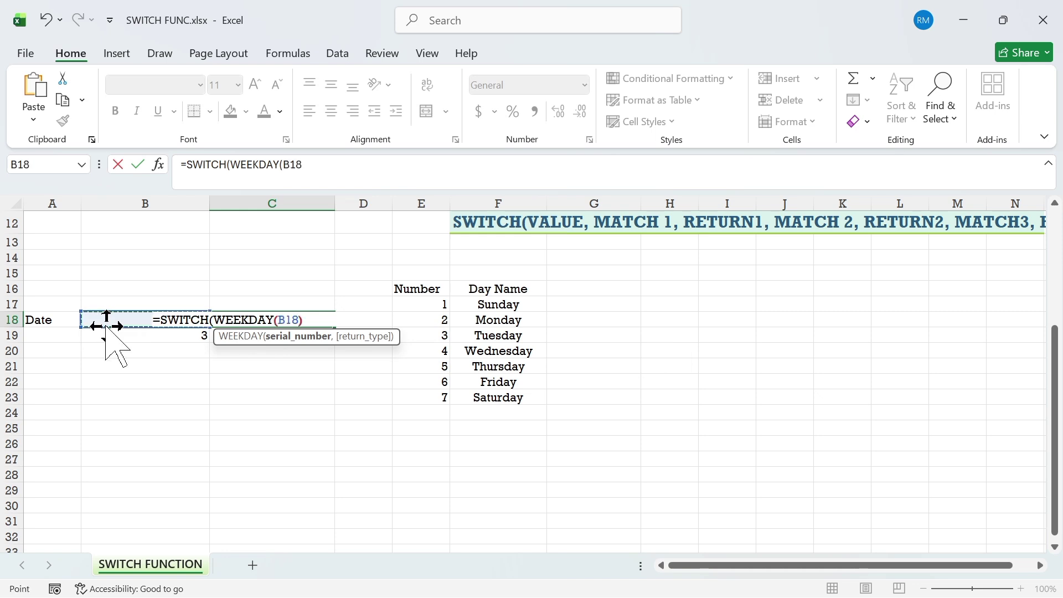
pyautogui.write(')')
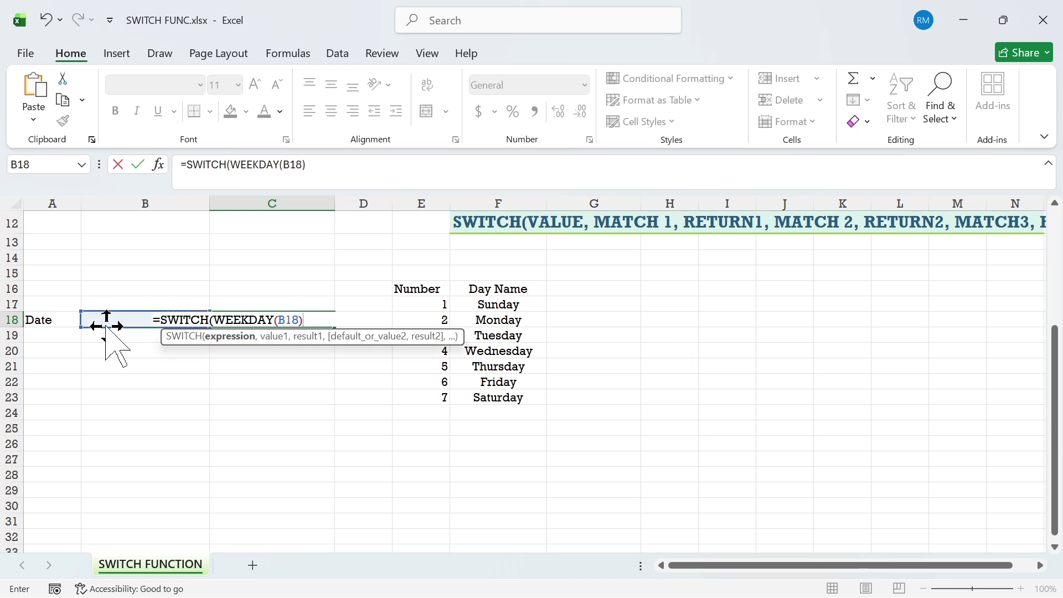
pyautogui.write(',')
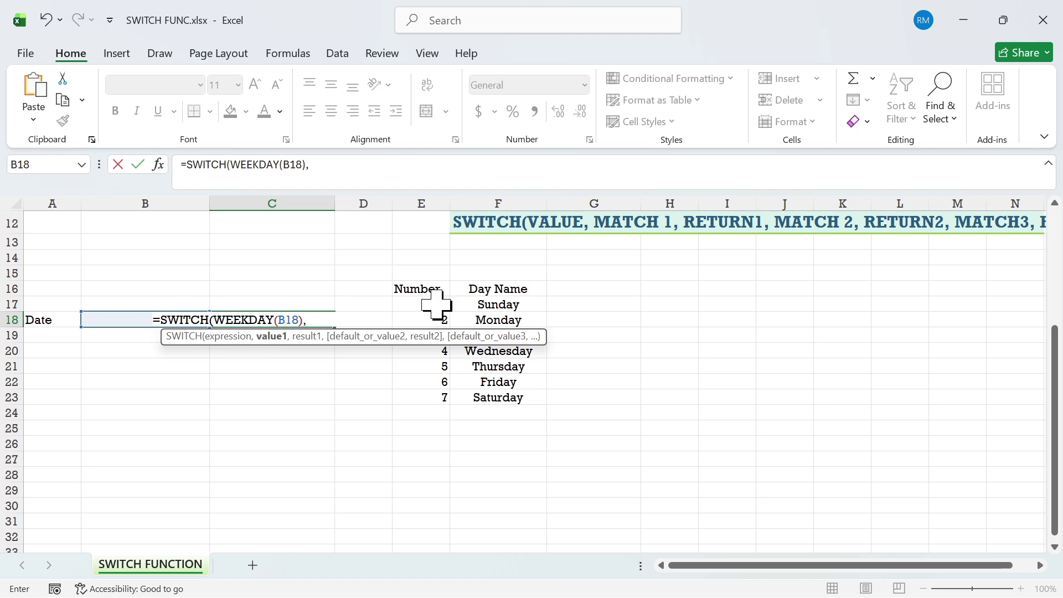
# Add the value 1 with the result "Sunday" to the C18 SWITCH formula
pyautogui.write('1,')
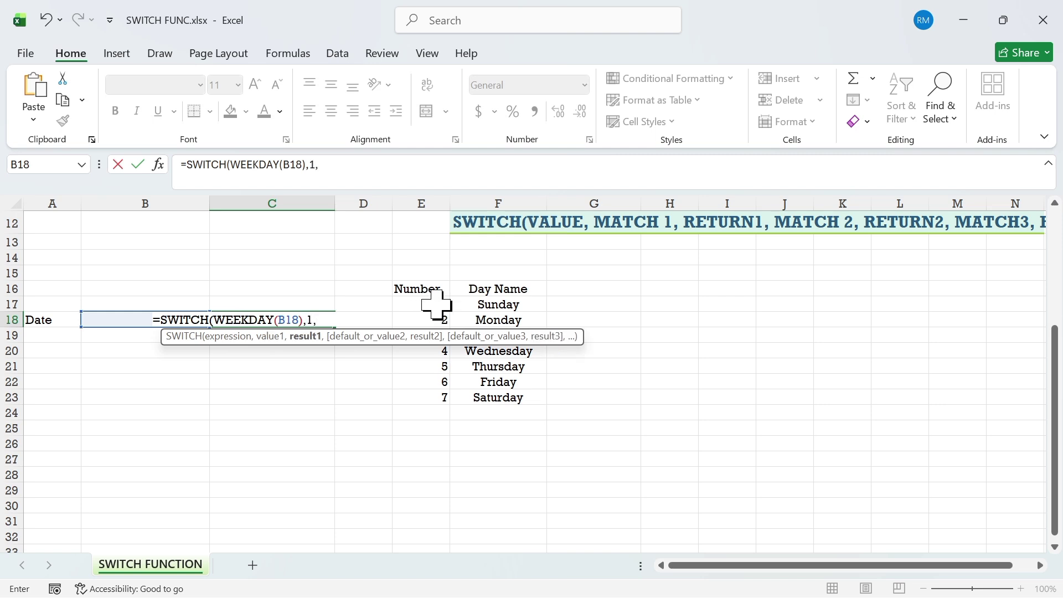
pyautogui.write('"')
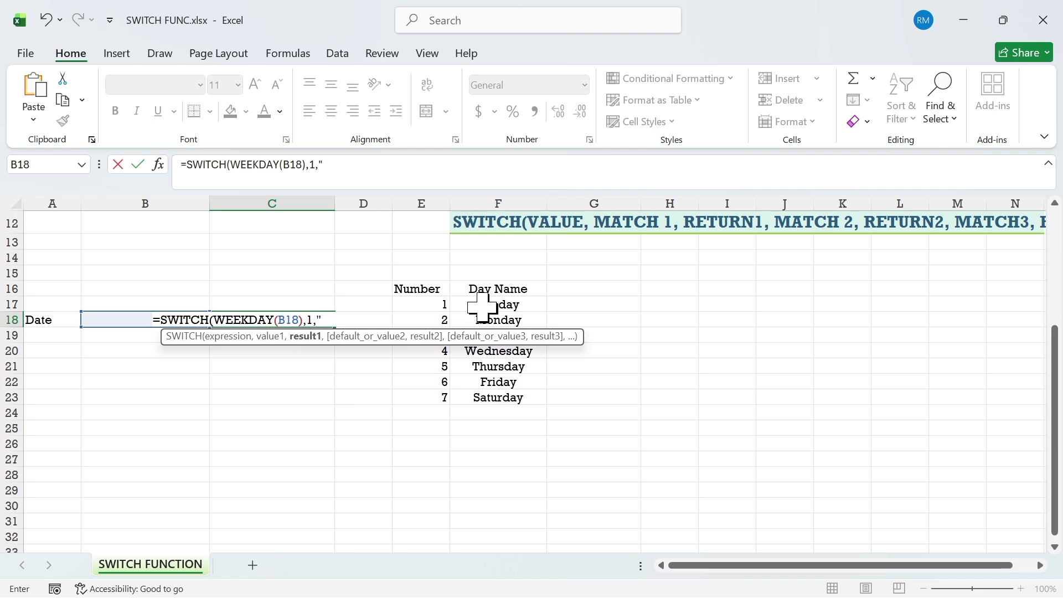
pyautogui.write('Sunday",')
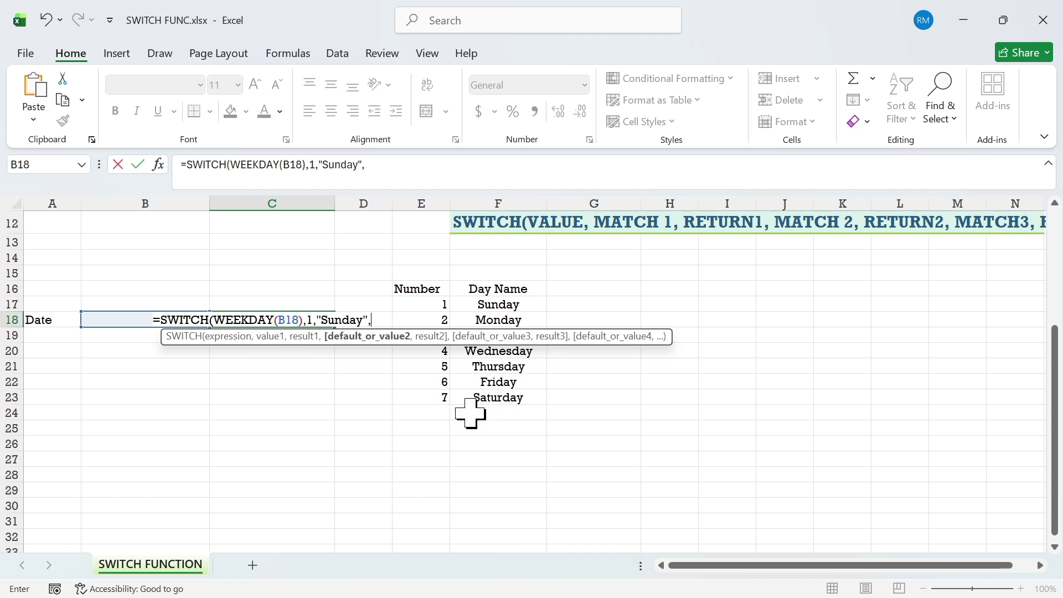
# Complete the C18 SWITCH formula with value 7 returning "Saturday" and "weekday" as the default result
pyautogui.write('7,')
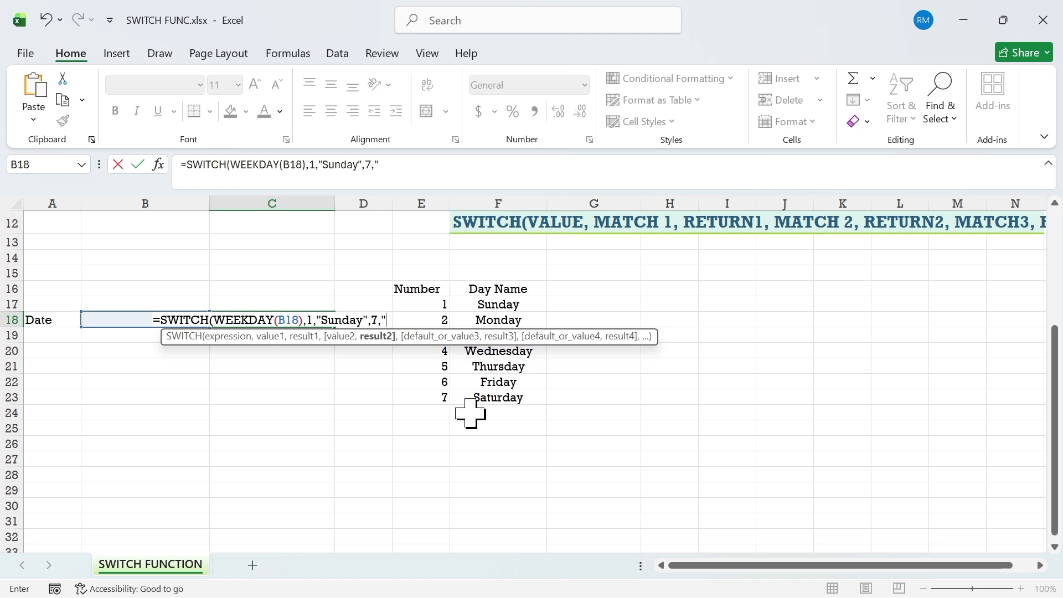
pyautogui.write('"Sat')
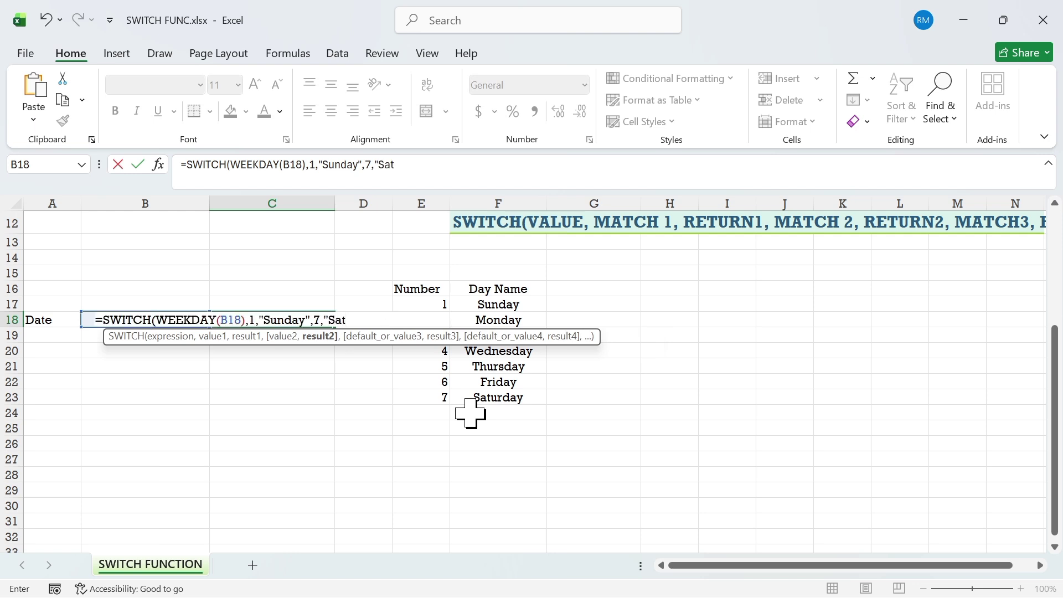
pyautogui.write('urday",')
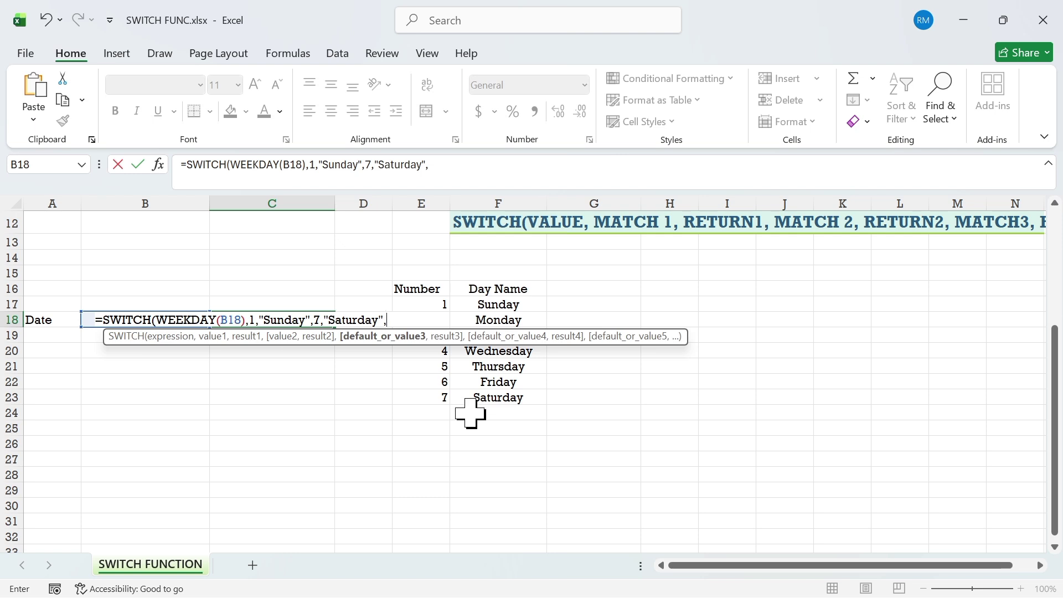
pyautogui.write('"weekday')
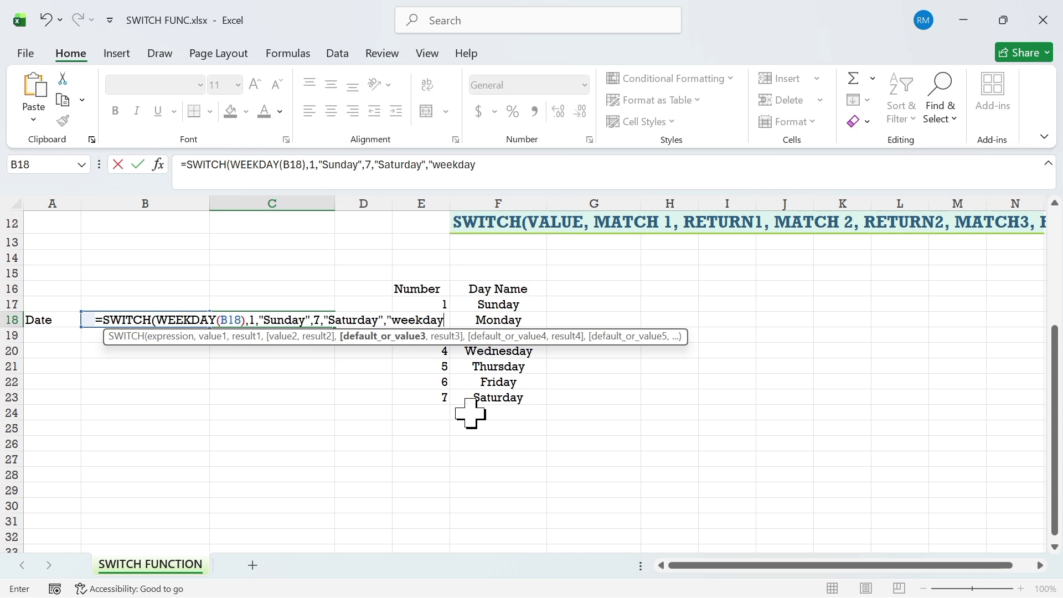
pyautogui.write(')')
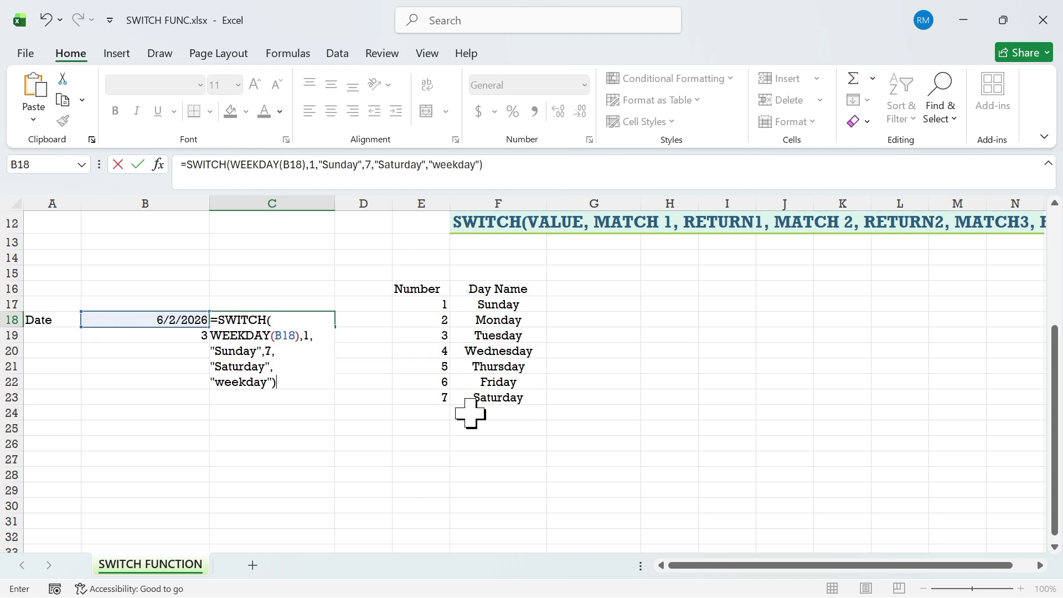
pyautogui.press('Return')
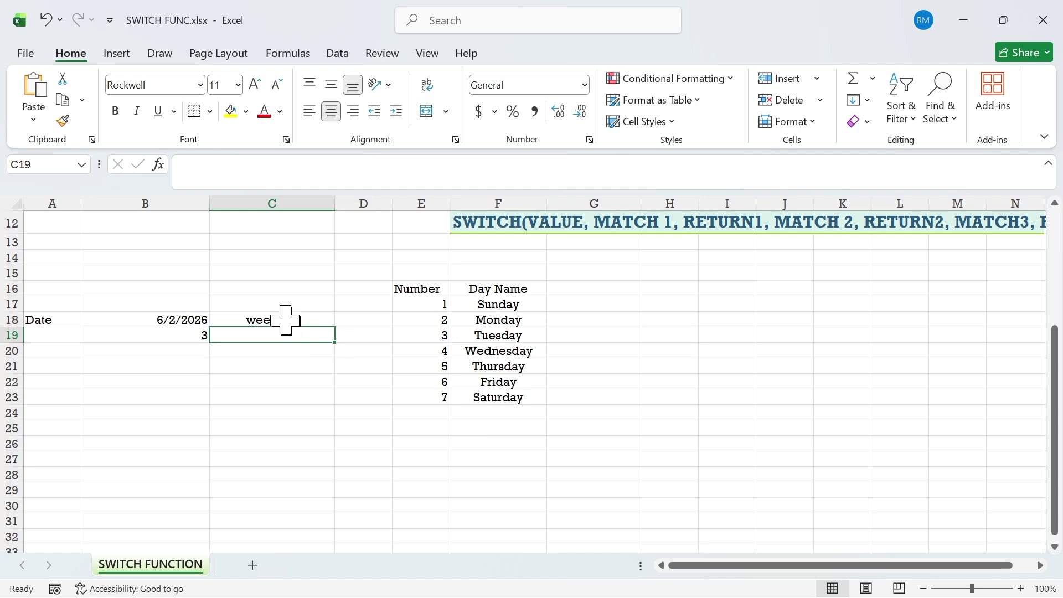
pyautogui.click(285, 318)
# Change the date in B18 to 6/1/2026 to test the SWITCH formula
pyautogui.doubleClick(169, 321)
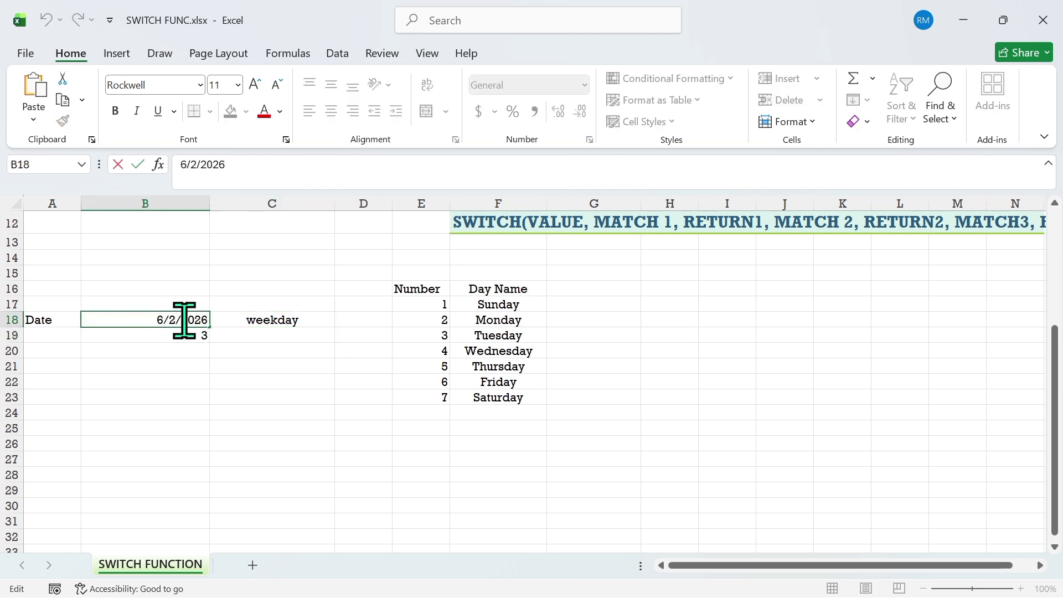
pyautogui.click(181, 320)
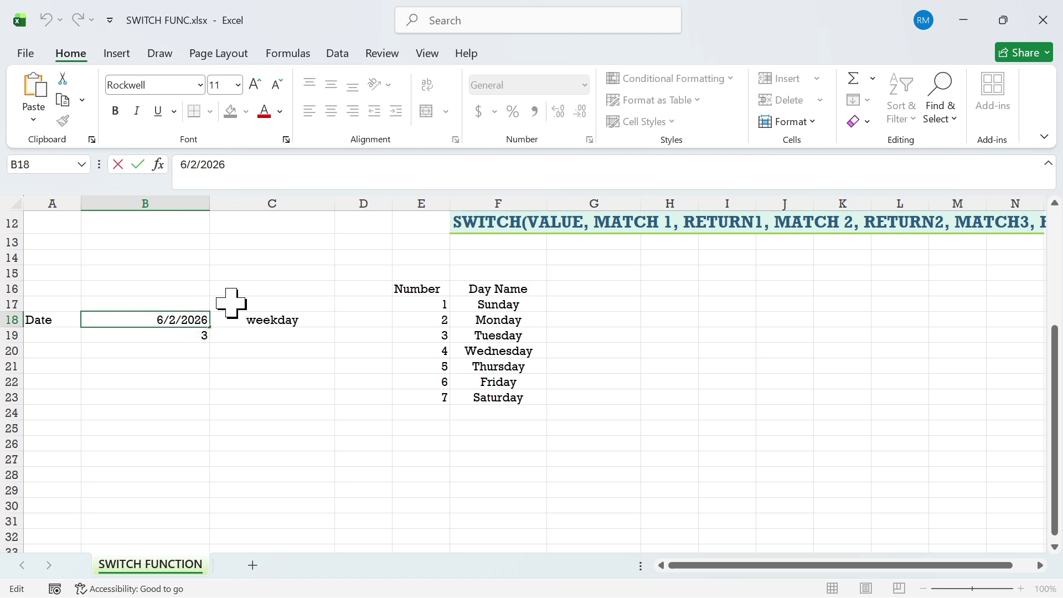
pyautogui.click(180, 304)
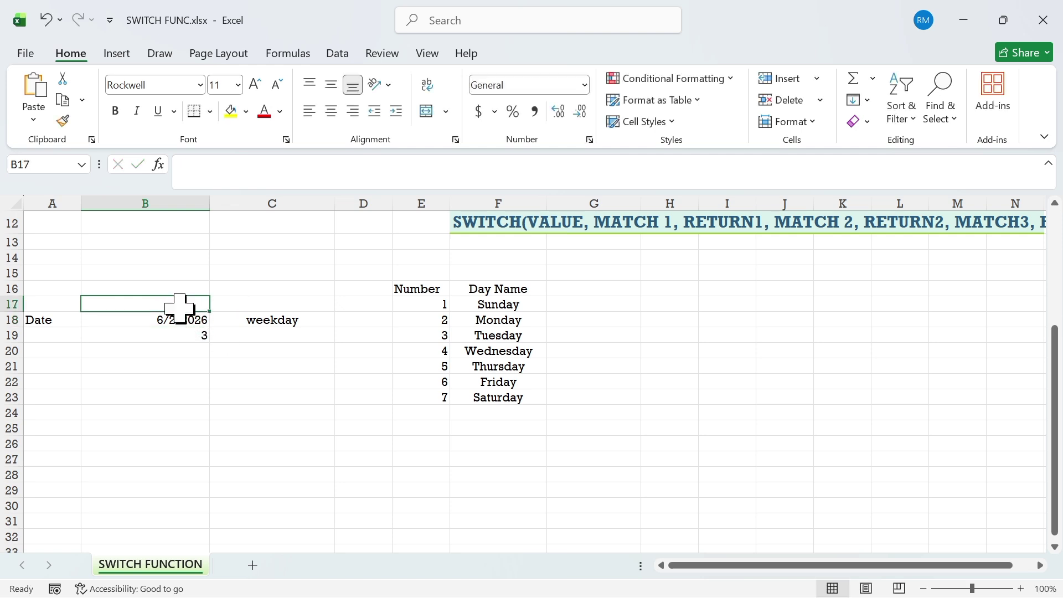
pyautogui.doubleClick(178, 320)
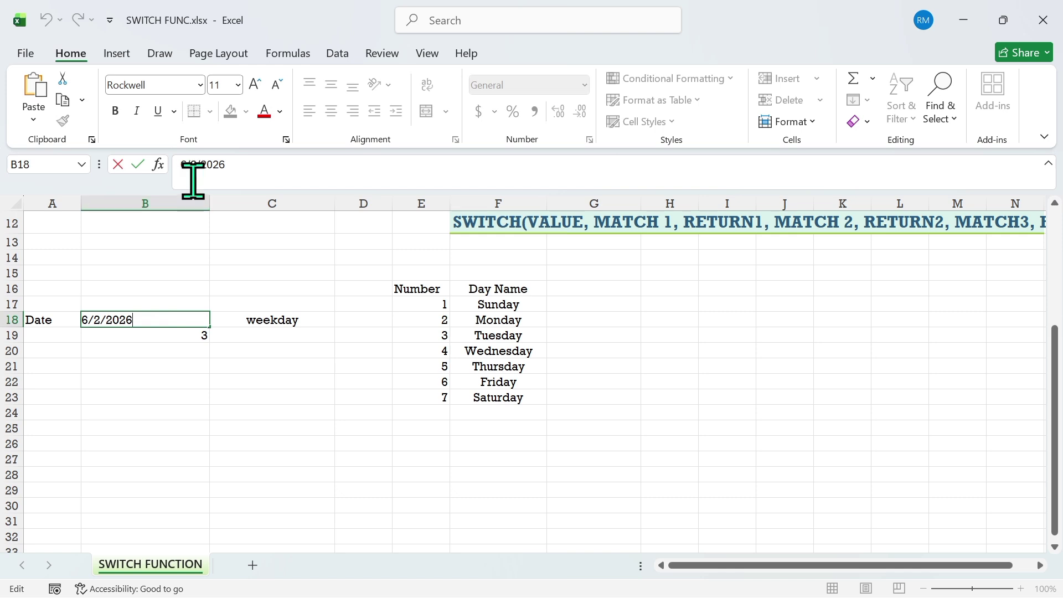
pyautogui.click(199, 164)
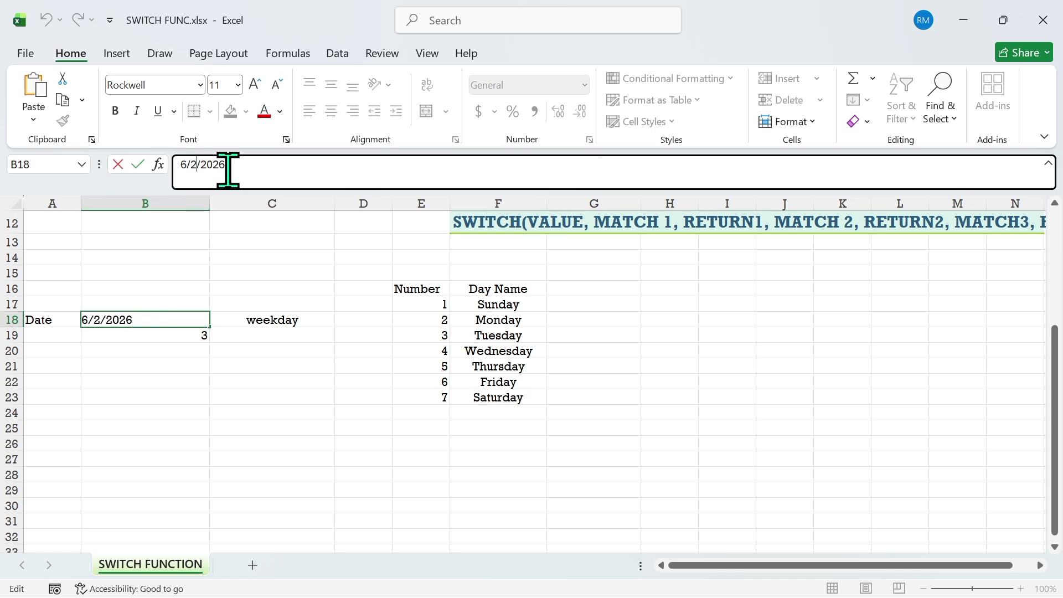
pyautogui.press('BackSpace')
pyautogui.write('1')
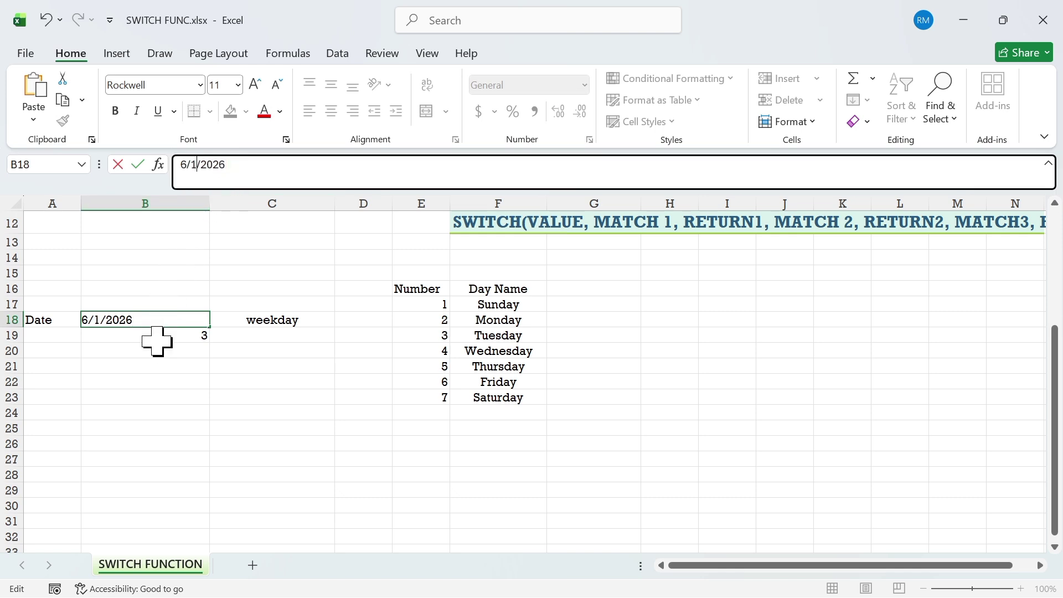
pyautogui.click(266, 335)
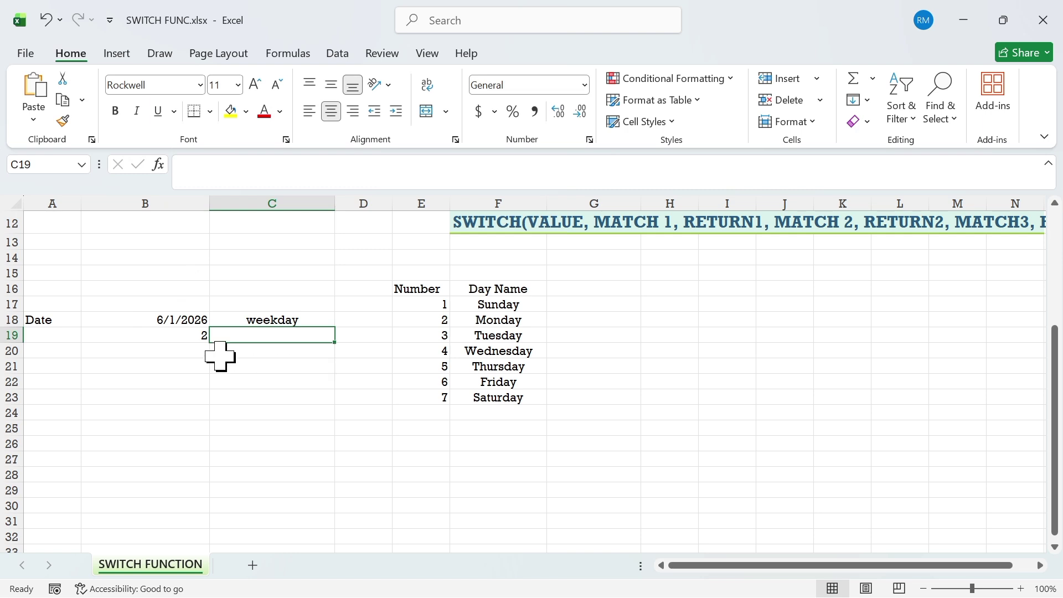
# Change the date in B18 to 5/31/2026 to test the formula's Sunday result
pyautogui.click(173, 318)
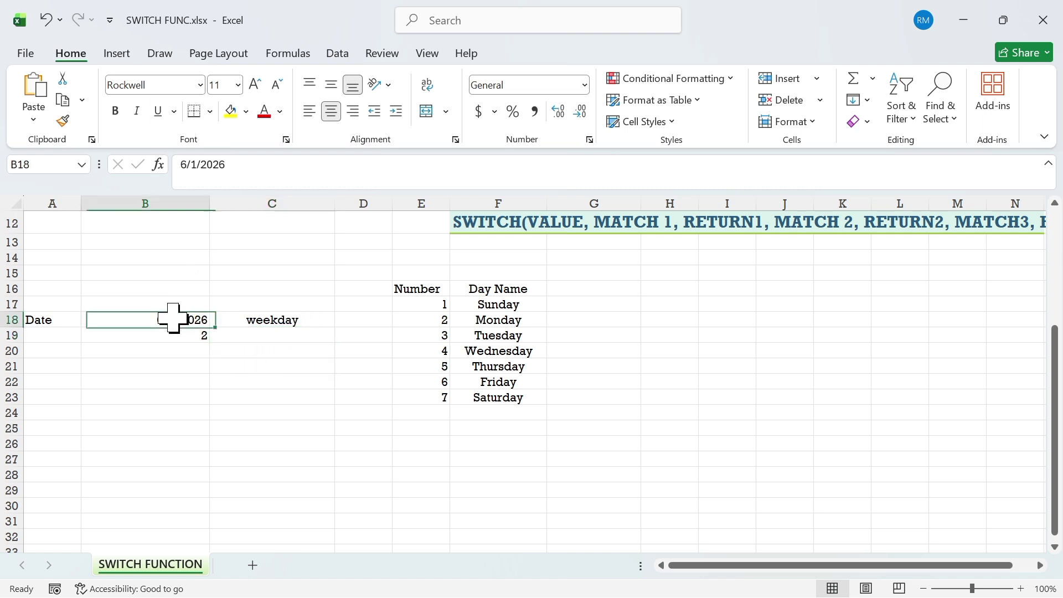
pyautogui.doubleClick(173, 318)
pyautogui.click(191, 165)
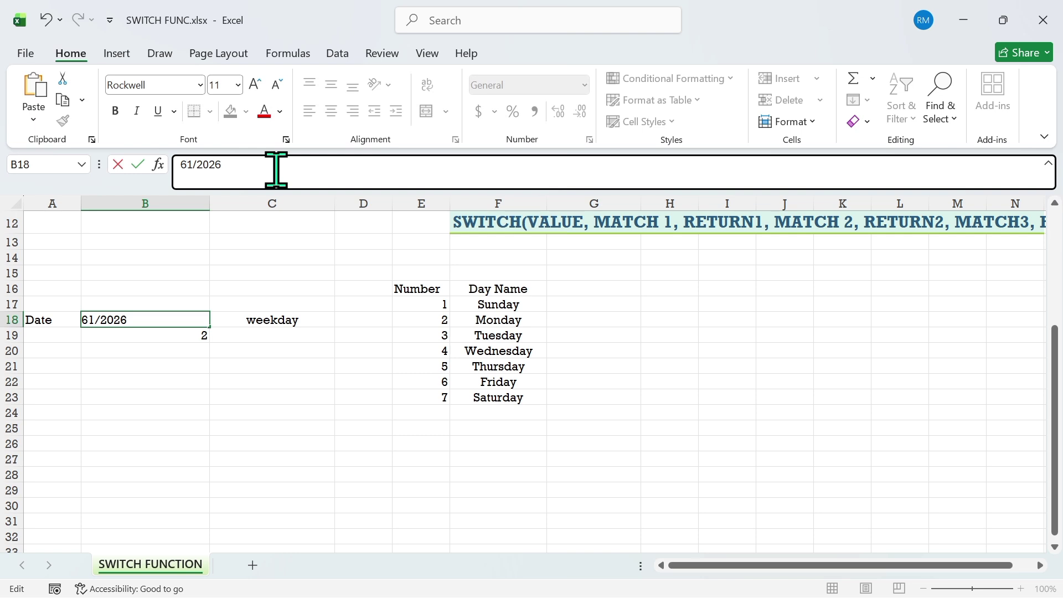
pyautogui.press('BackSpace')
pyautogui.press('BackSpace')
pyautogui.write('5/3')
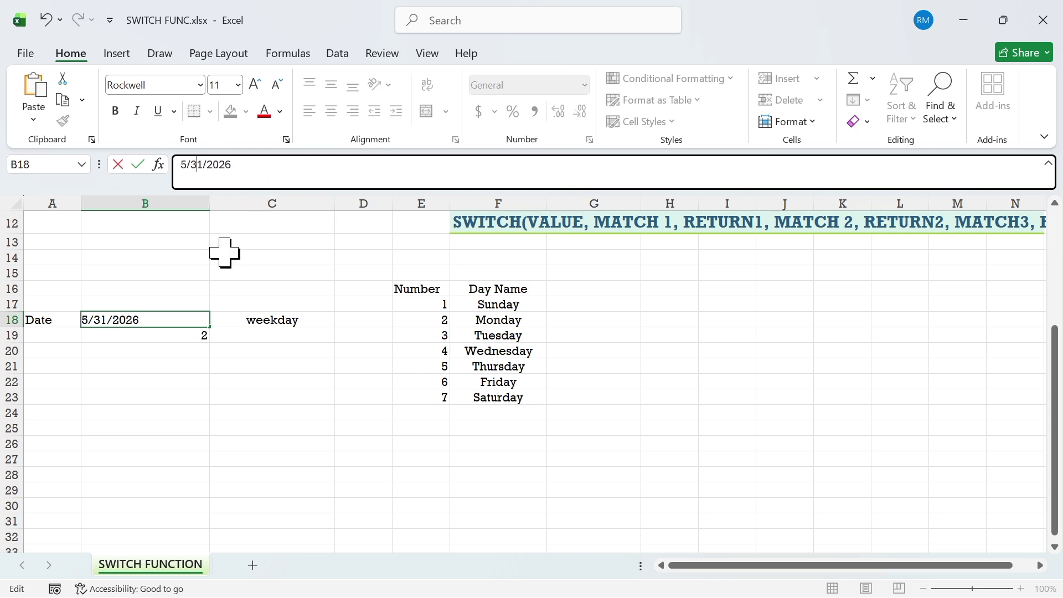
pyautogui.click(240, 335)
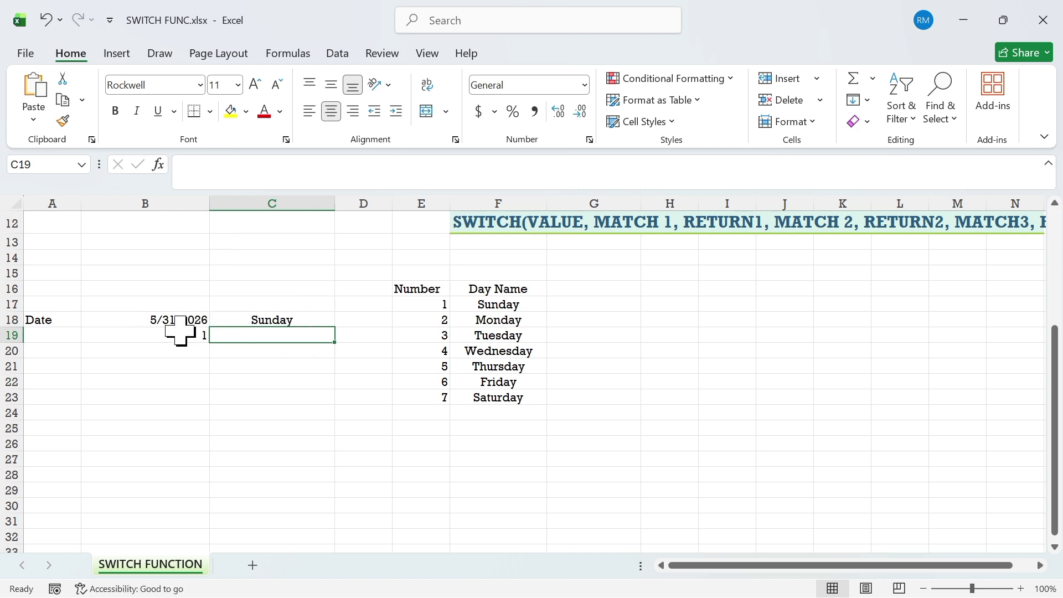
pyautogui.click(308, 320)
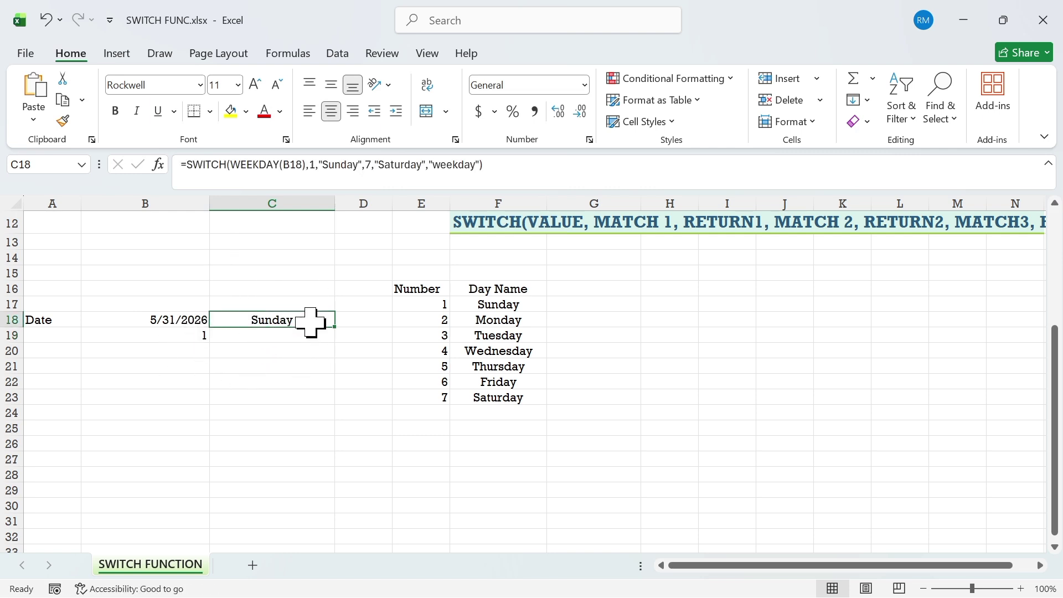
pyautogui.doubleClick(308, 320)
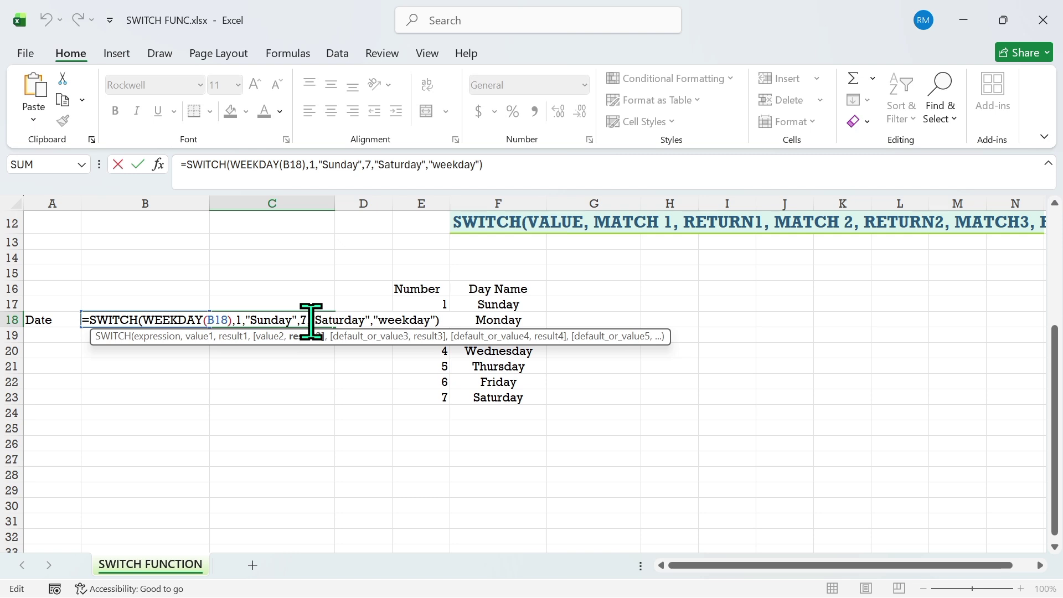
pyautogui.click(285, 370)
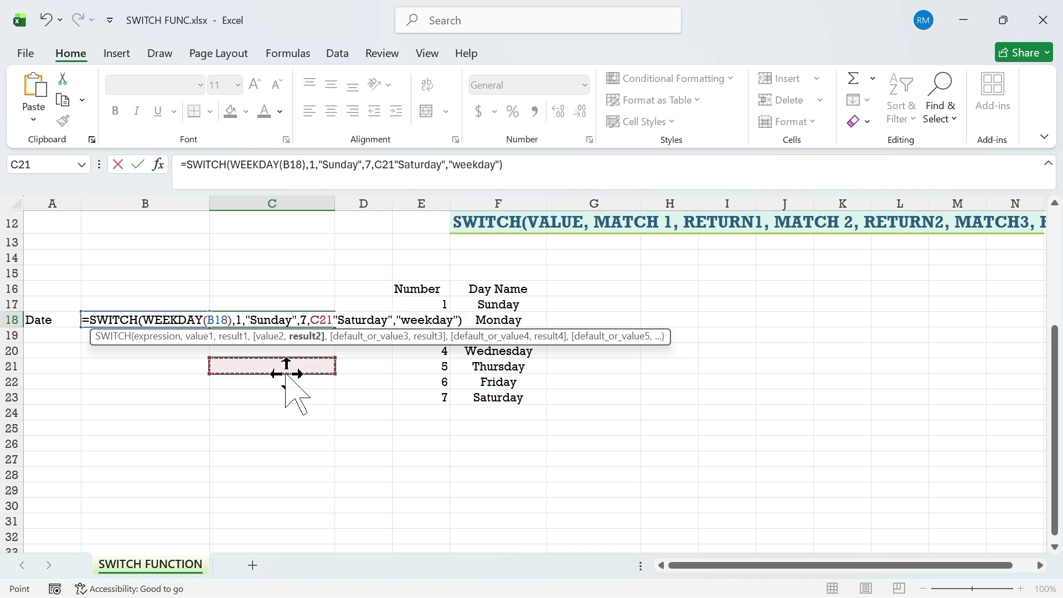
pyautogui.click(562, 166)
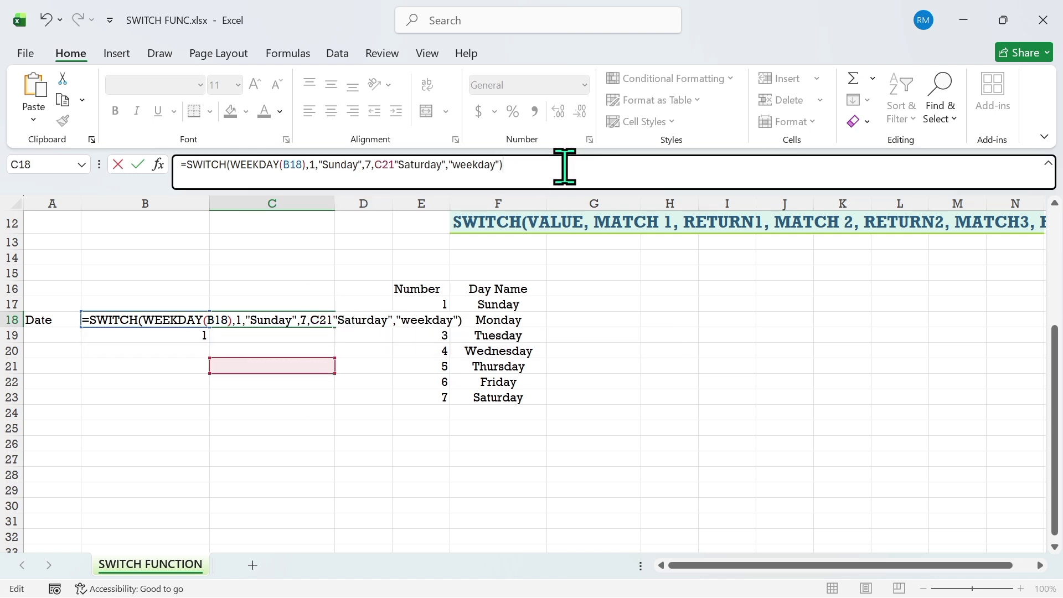
pyautogui.press('Return')
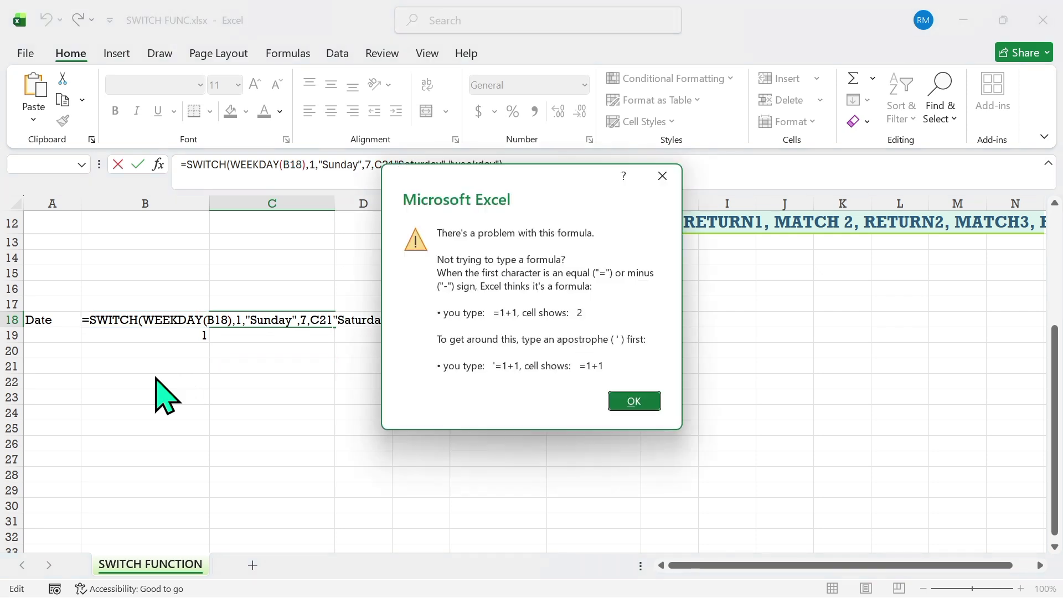
pyautogui.click(662, 175)
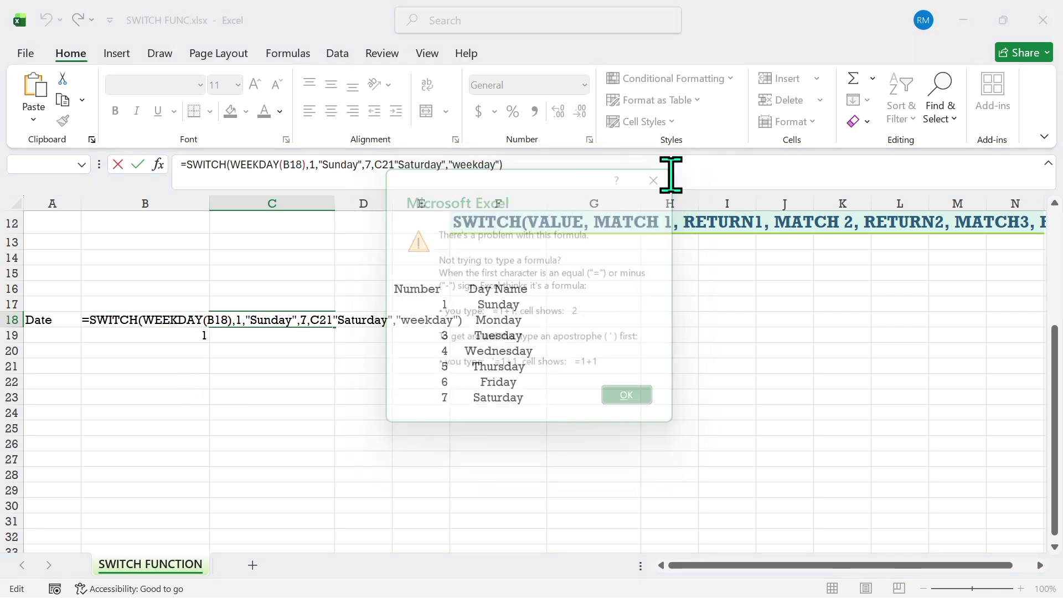
pyautogui.click(287, 338)
# Delete the entire SWITCH formula from C18, leaving the cell empty
pyautogui.click(492, 185)
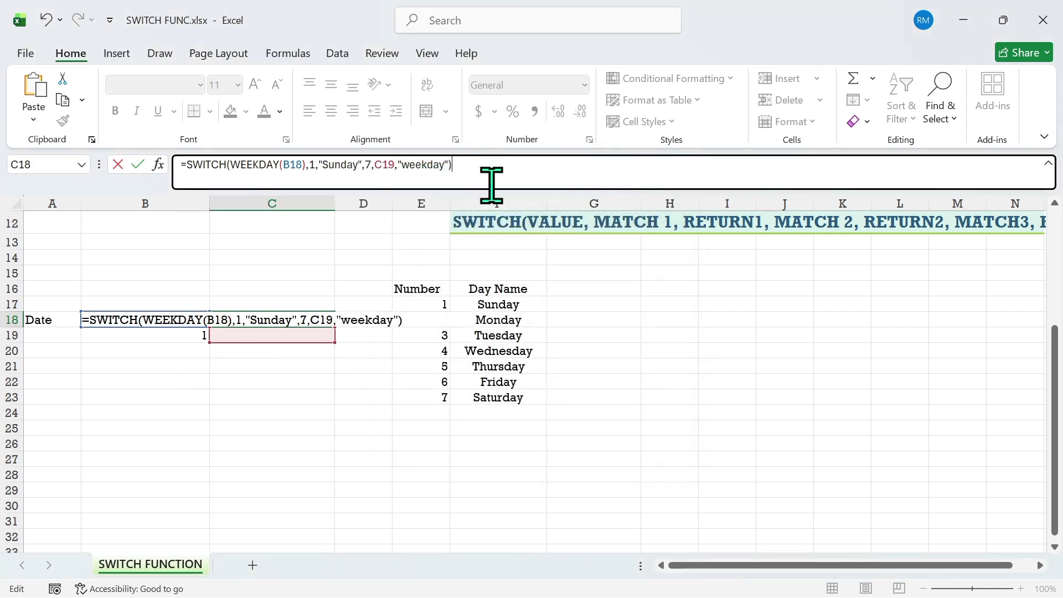
pyautogui.press('BackSpace')
pyautogui.press('BackSpace')
pyautogui.press('BackSpace')
pyautogui.press('BackSpace')
pyautogui.press('BackSpace')
pyautogui.press('BackSpace')
pyautogui.press('BackSpace')
pyautogui.press('BackSpace')
pyautogui.press('BackSpace')
pyautogui.press('BackSpace')
pyautogui.press('BackSpace')
pyautogui.press('BackSpace')
pyautogui.press('BackSpace')
pyautogui.press('BackSpace')
pyautogui.press('BackSpace')
pyautogui.press('BackSpace')
pyautogui.press('BackSpace')
pyautogui.press('BackSpace')
pyautogui.press('BackSpace')
pyautogui.press('BackSpace')
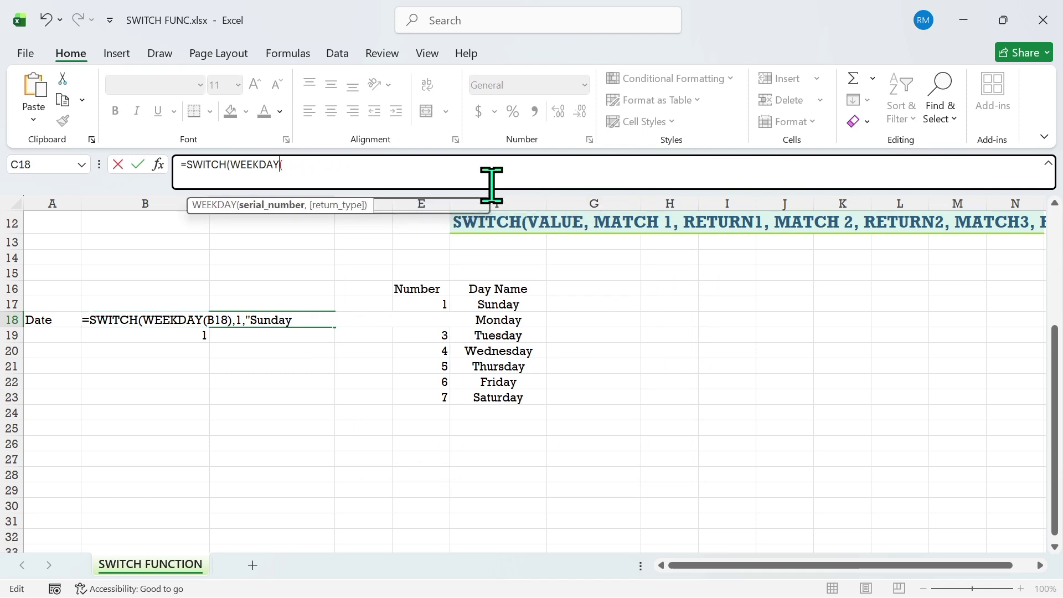
pyautogui.press('Return')
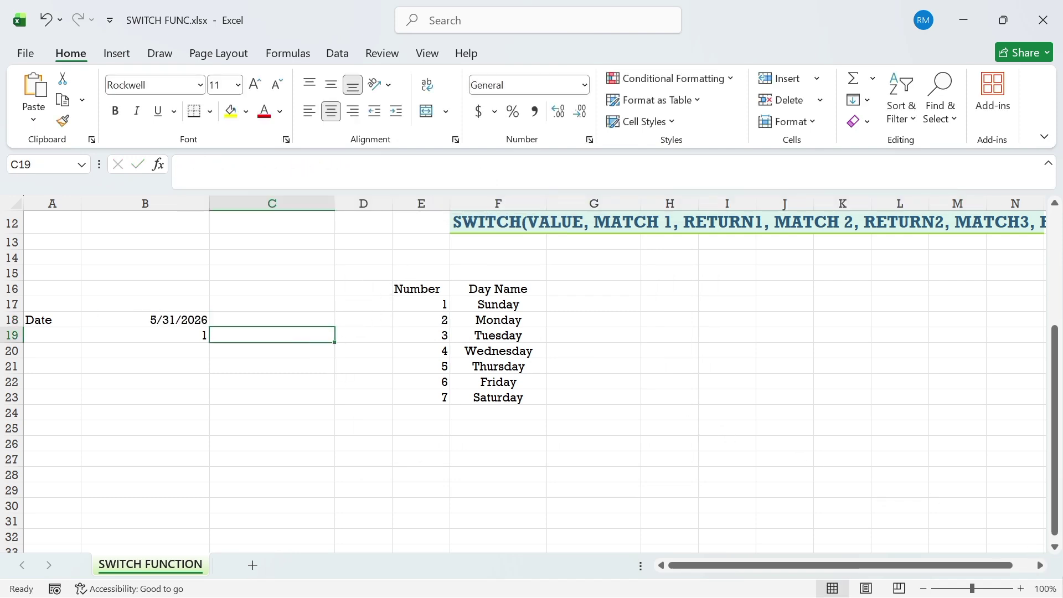
# Enter the label "Mark" in A27 and the value 80 in B27 below the date example
pyautogui.moveTo(1058, 593)
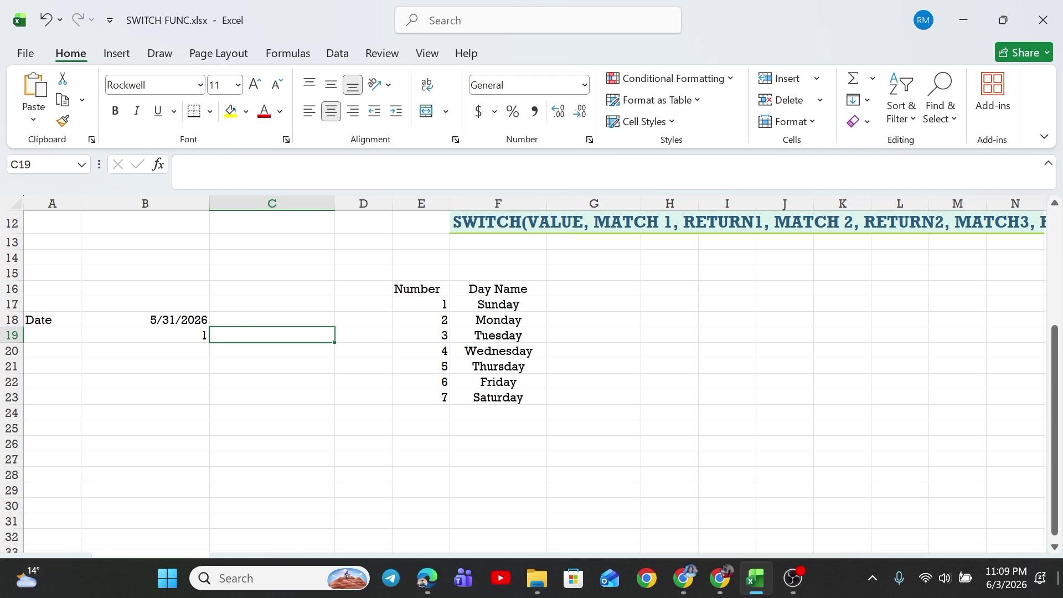
pyautogui.click(1054, 546)
pyautogui.click(1054, 546)
pyautogui.click(1053, 546)
pyautogui.click(1054, 545)
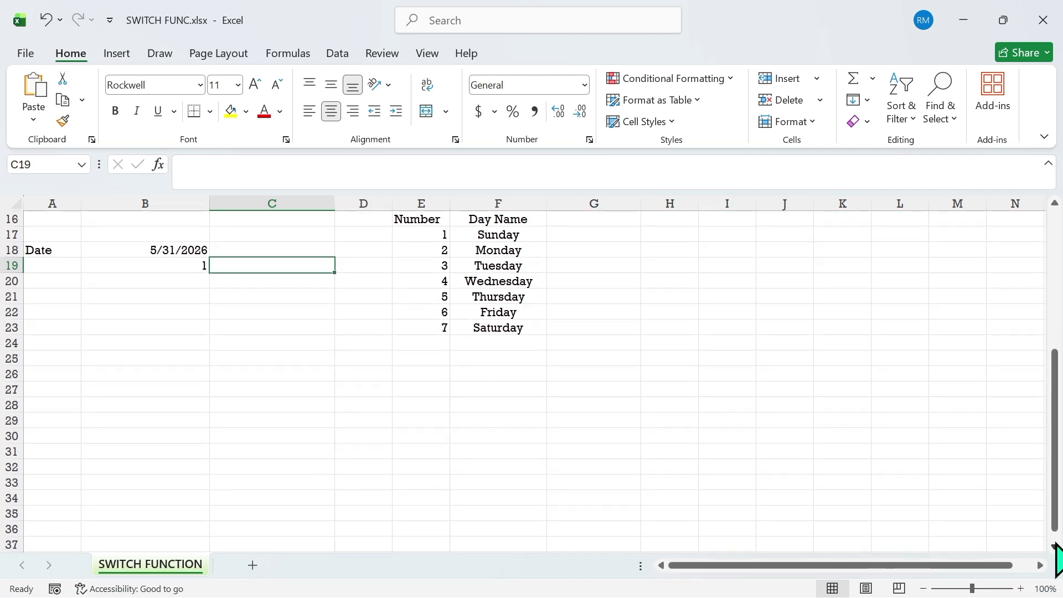
pyautogui.click(48, 391)
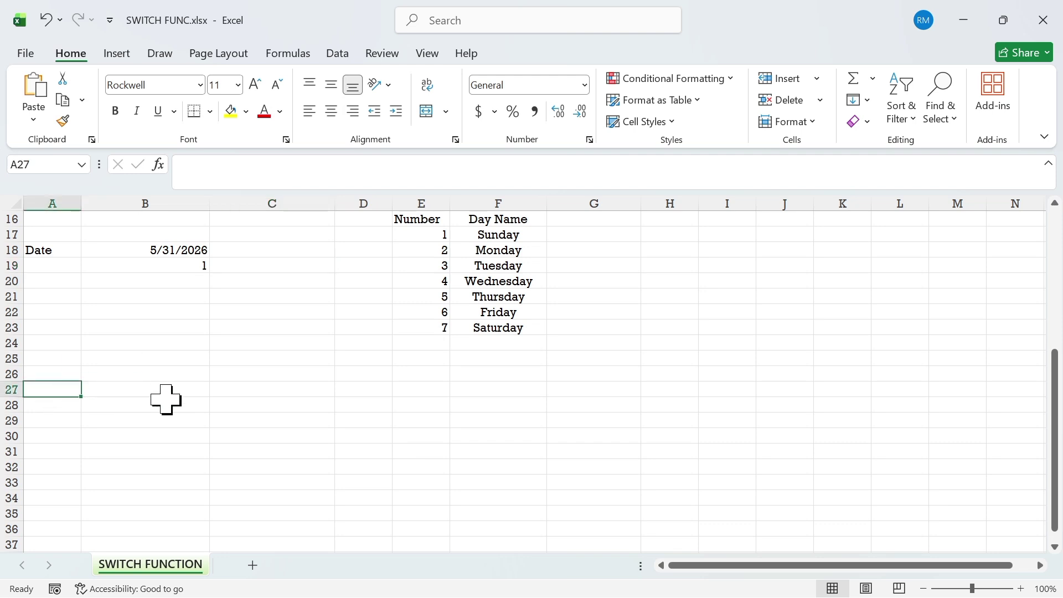
pyautogui.write('Mark')
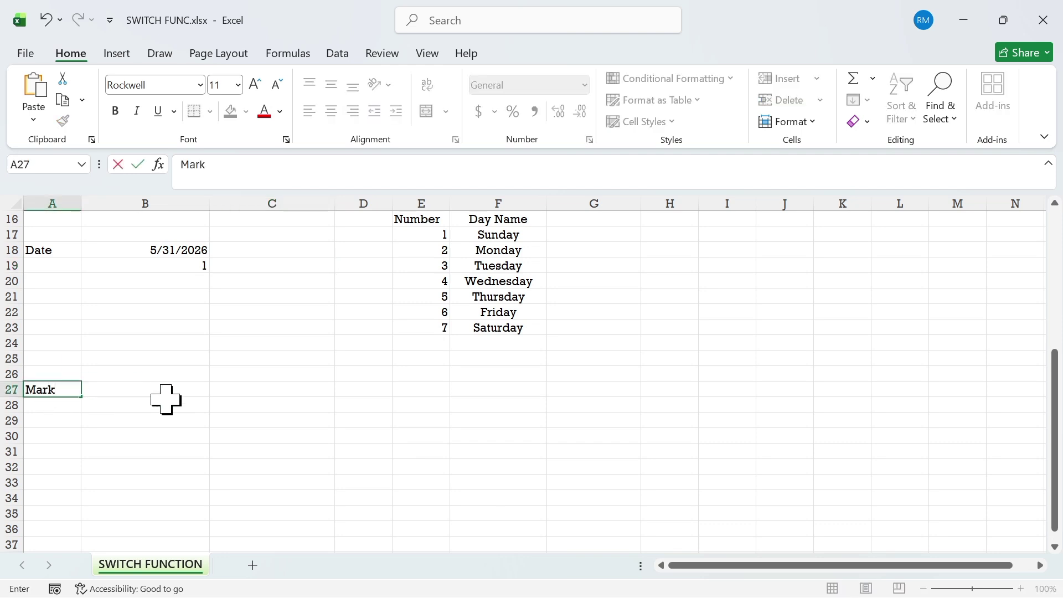
pyautogui.click(181, 394)
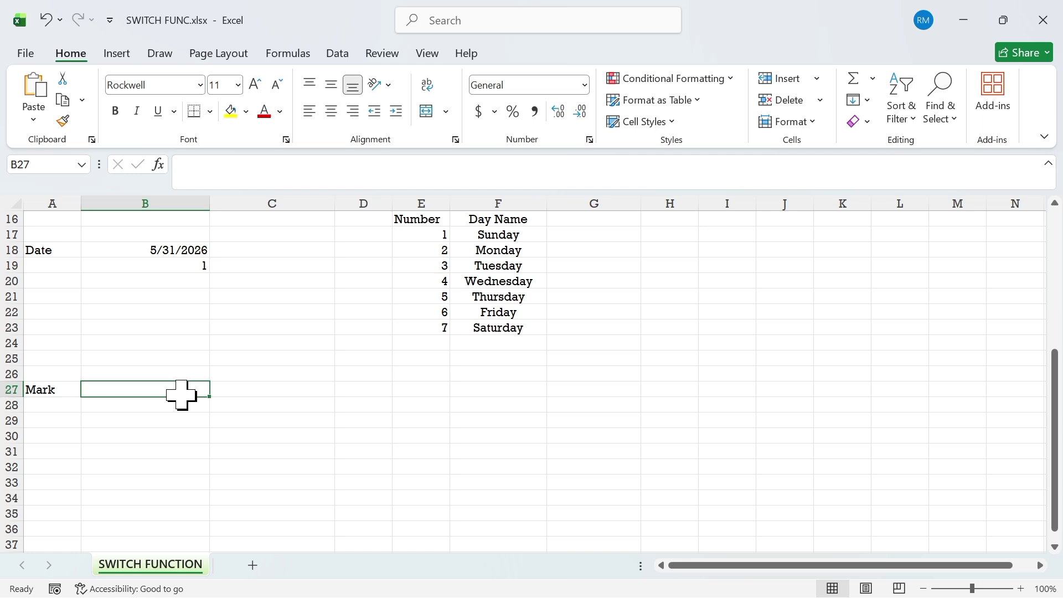
pyautogui.write('80')
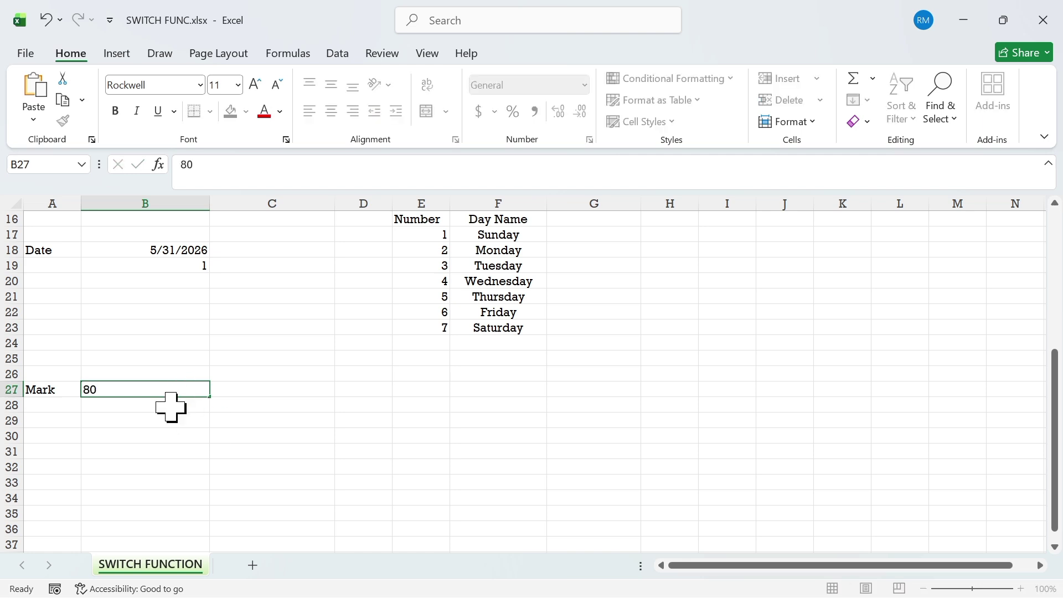
pyautogui.click(171, 407)
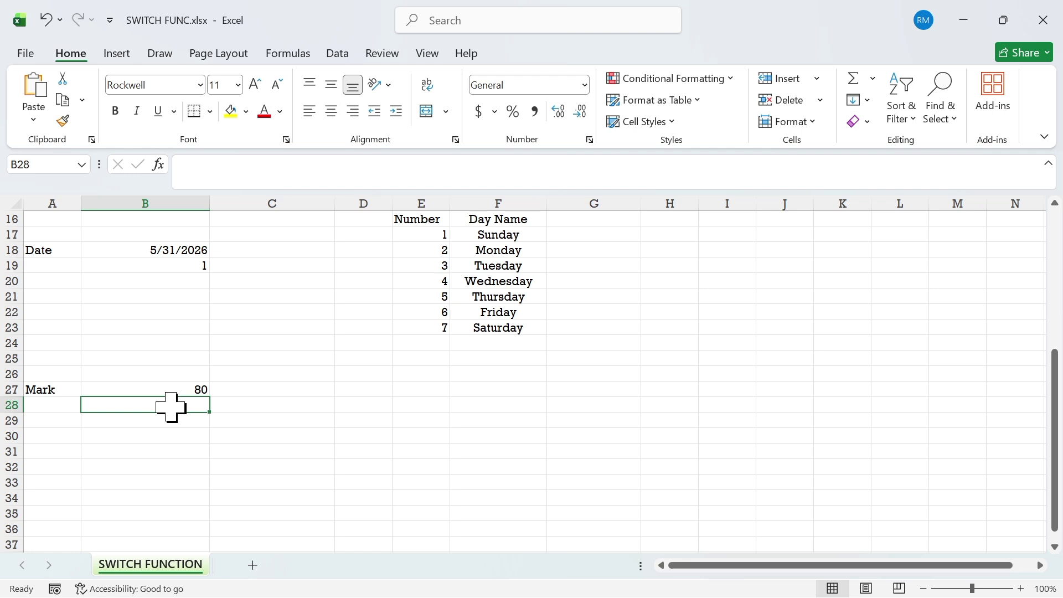
# Start a SWITCH formula in C27 beside the mark, using TRUE as its expression
pyautogui.click(268, 387)
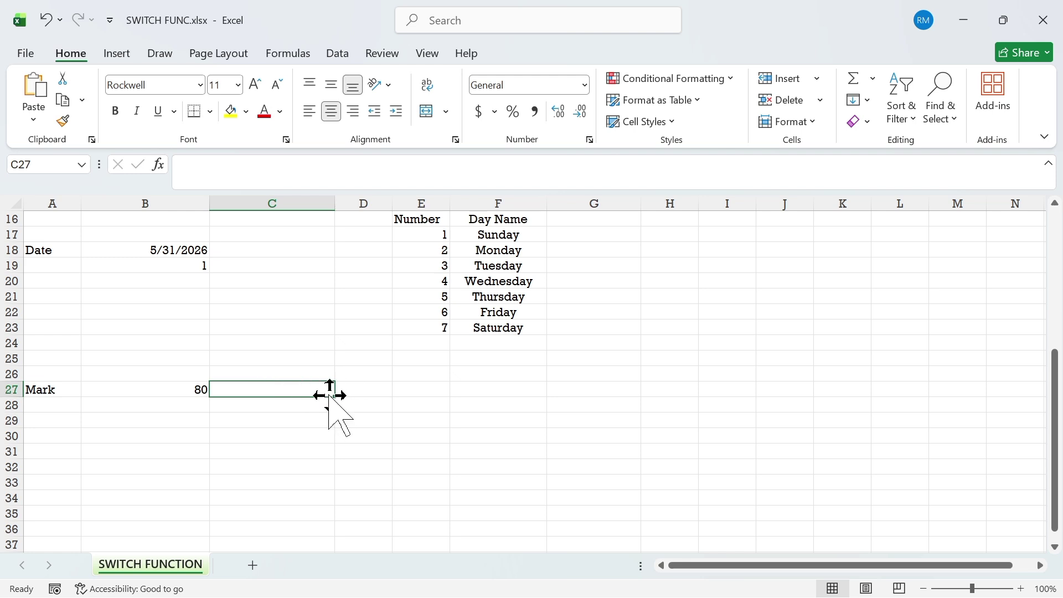
pyautogui.write('=swit')
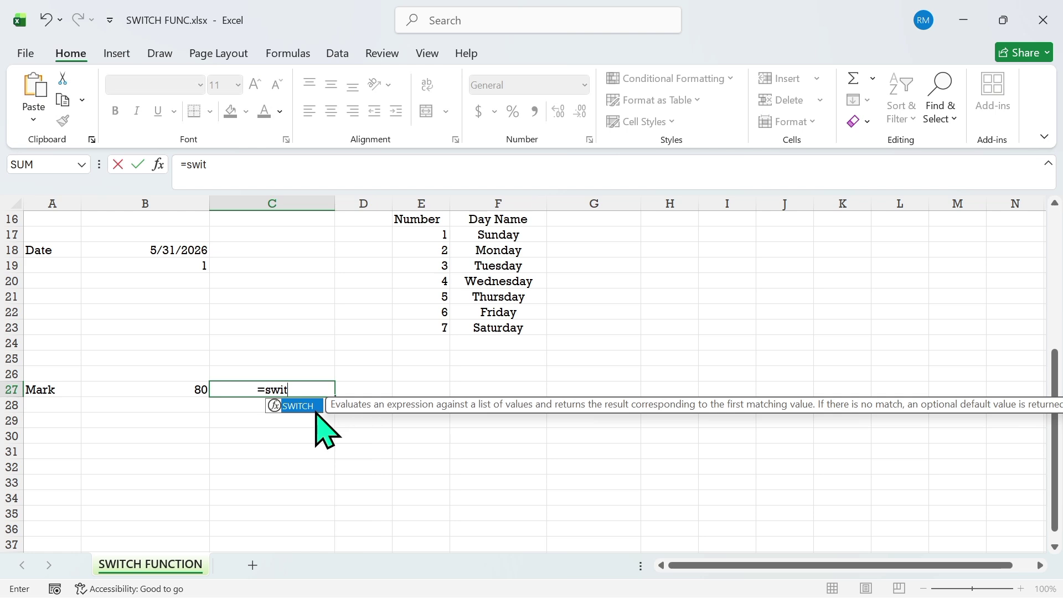
pyautogui.doubleClick(315, 408)
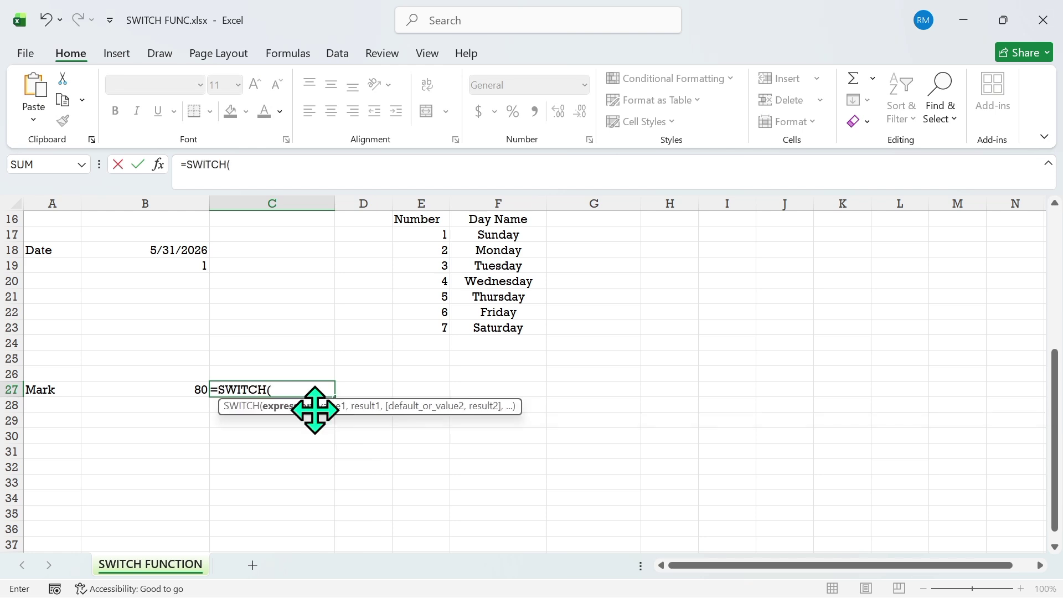
pyautogui.write('Tr')
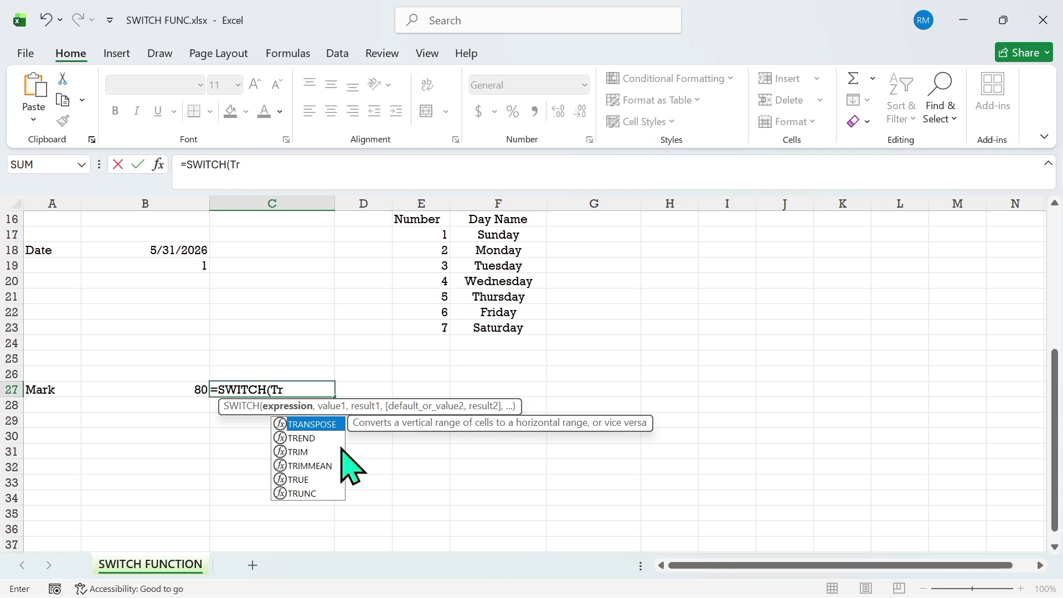
pyautogui.click(305, 480)
pyautogui.doubleClick(305, 481)
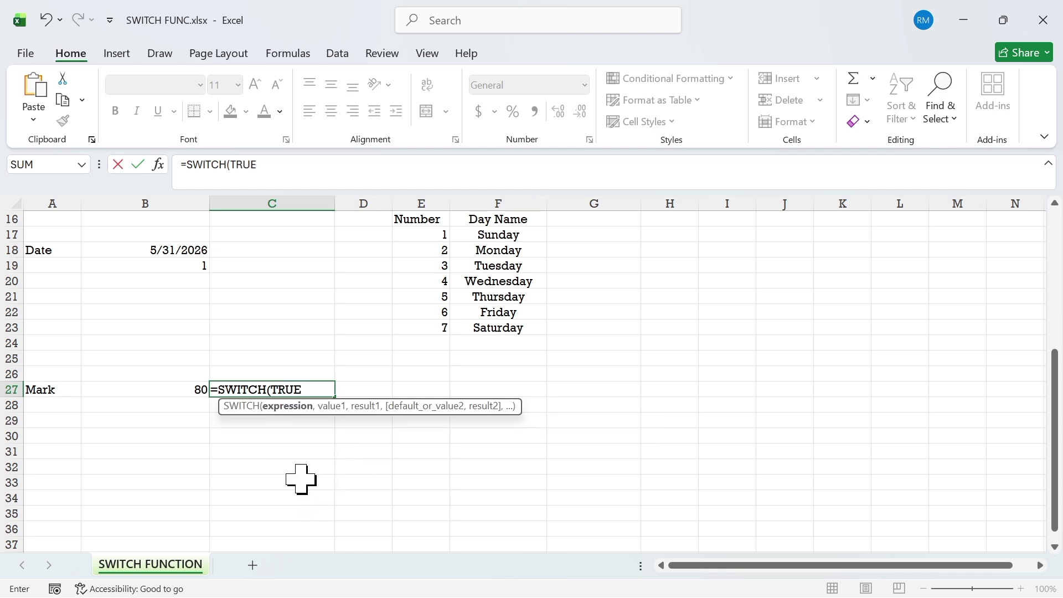
pyautogui.write(',')
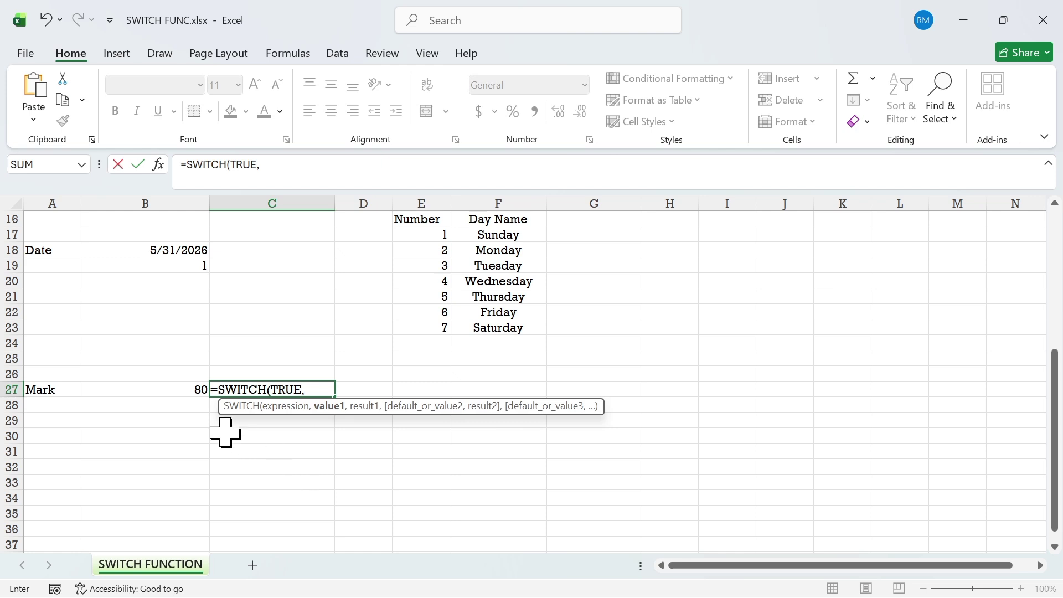
# Add the first condition B27>=80 to the SWITCH formula with the result "A"
pyautogui.click(169, 390)
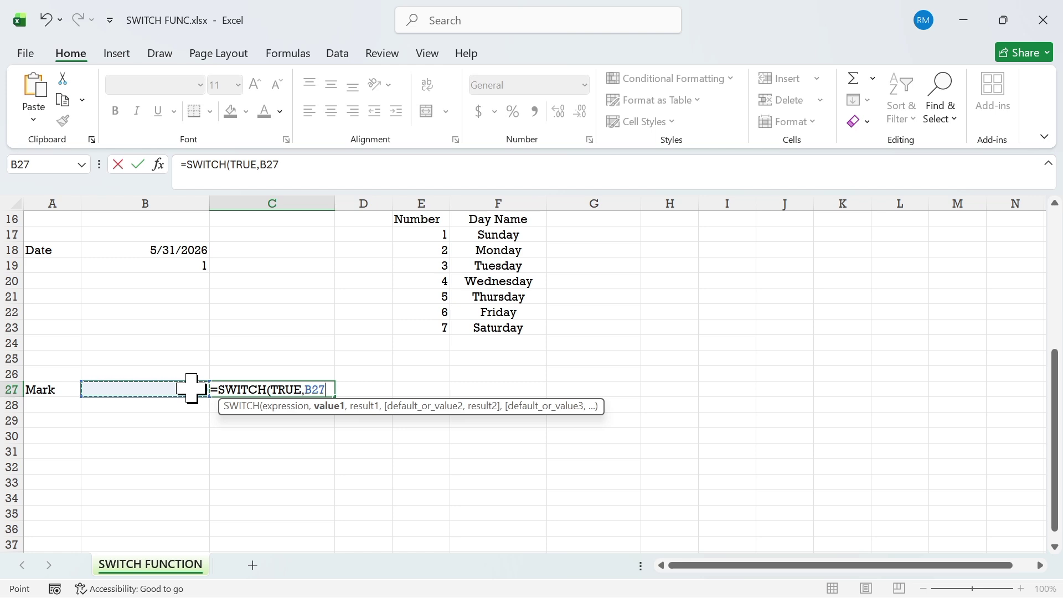
pyautogui.write('>=')
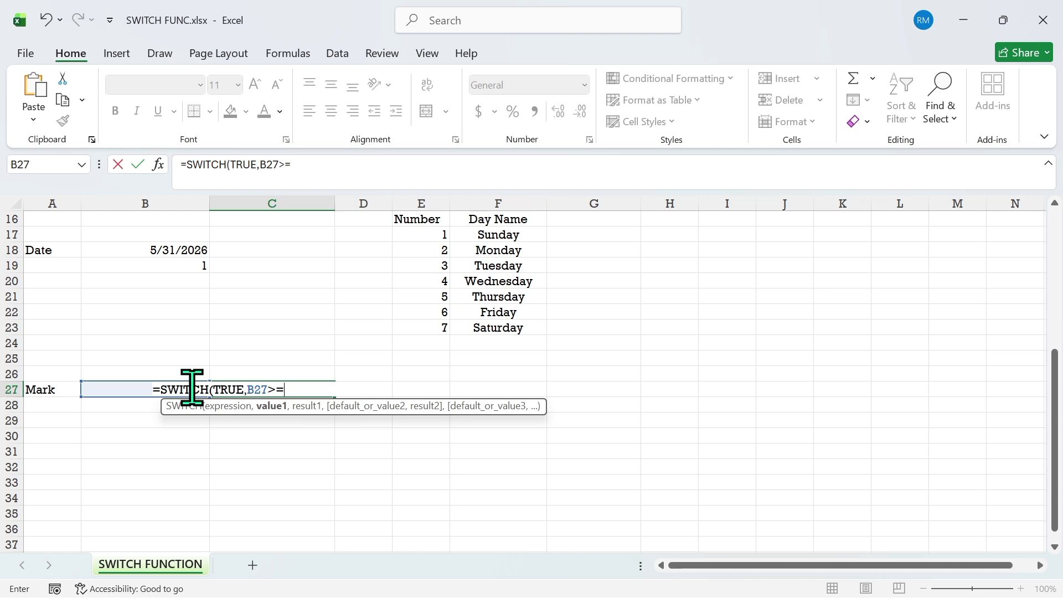
pyautogui.write('80')
pyautogui.write(',')
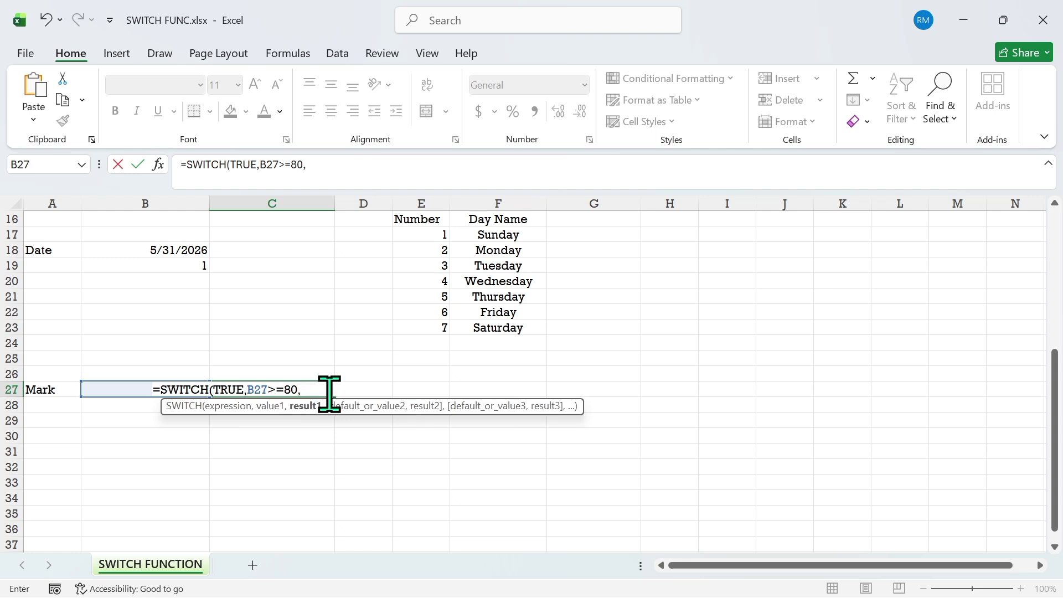
pyautogui.write('"A",')
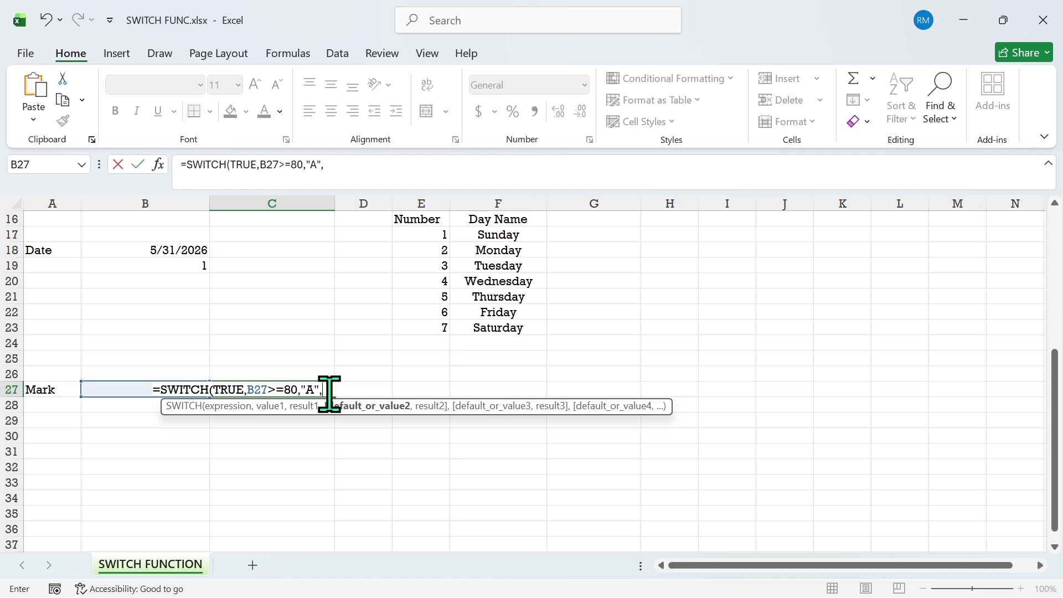
# Add the second condition B27>=70 to the SWITCH formula with the result "B"
pyautogui.click(111, 387)
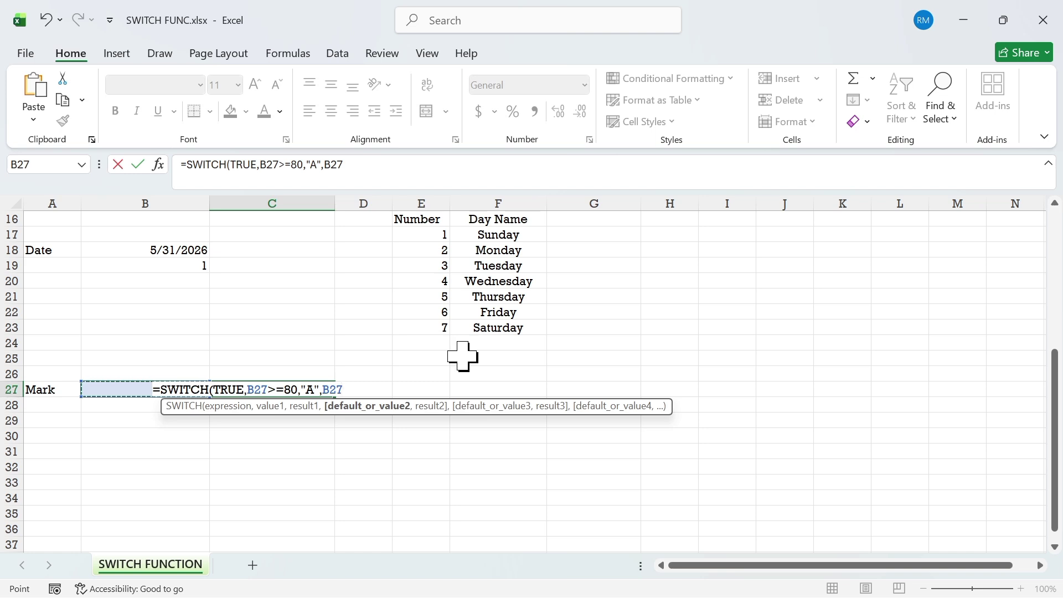
pyautogui.write('>+')
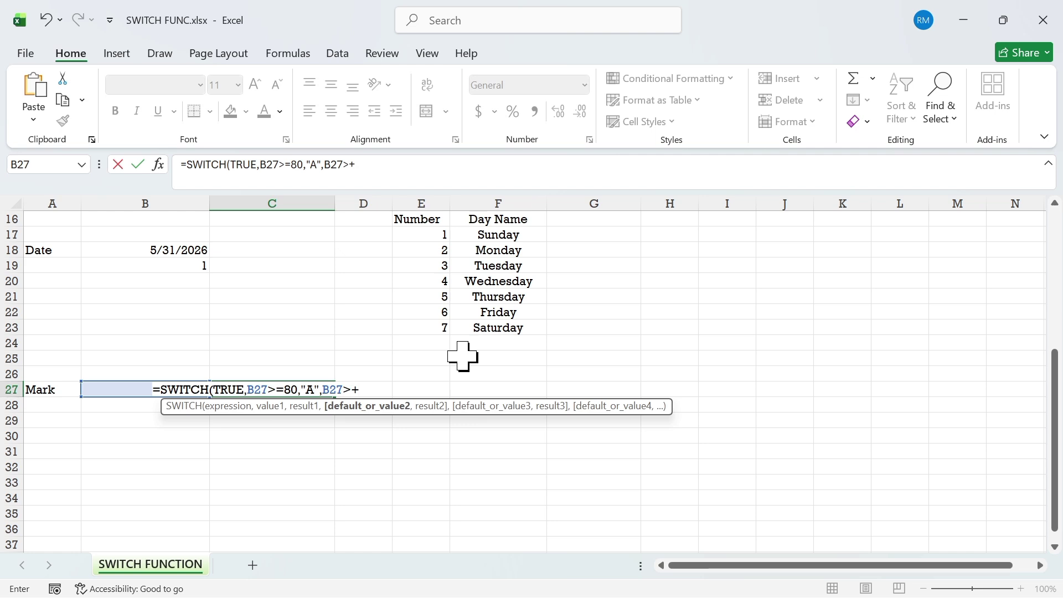
pyautogui.press('BackSpace')
pyautogui.write('=70,')
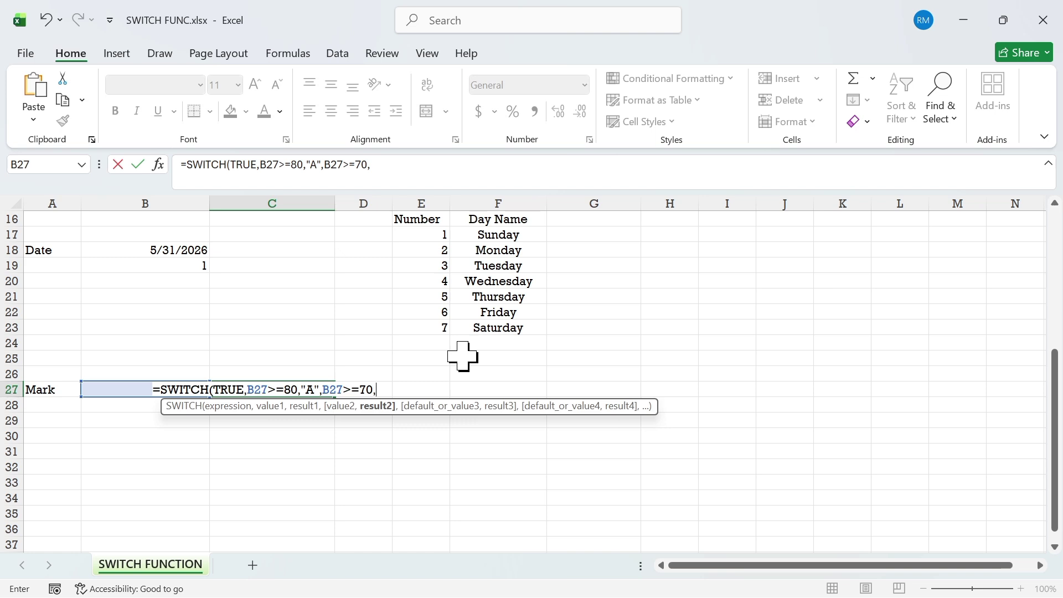
pyautogui.write('"B"')
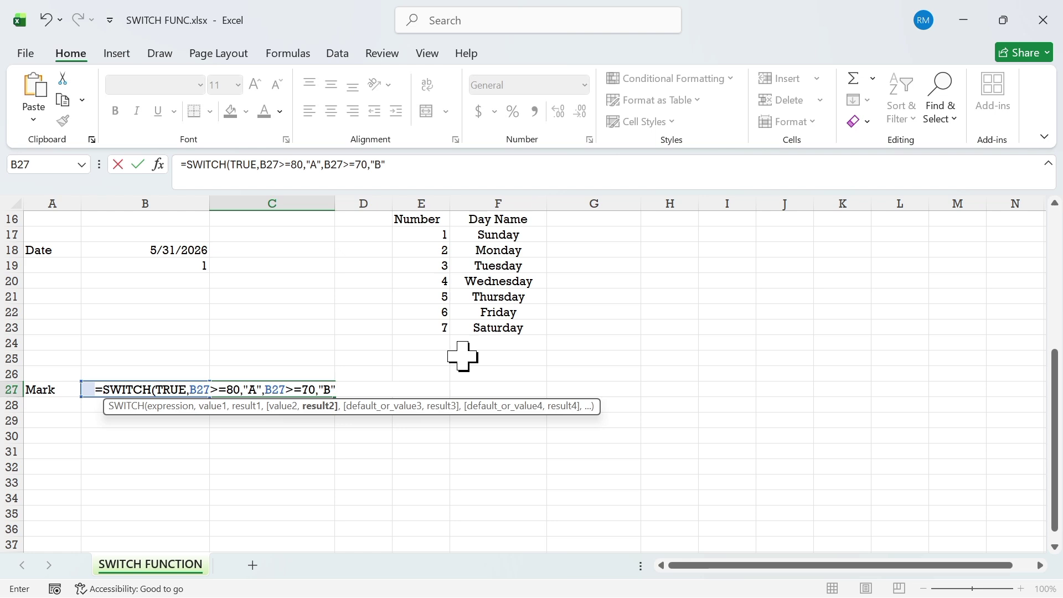
pyautogui.write(',')
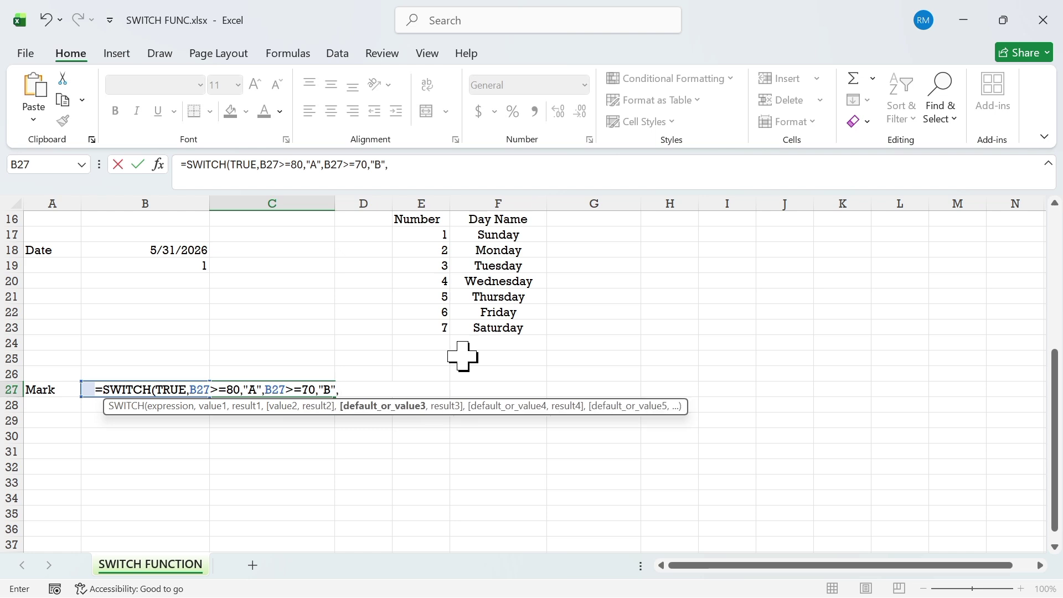
# Complete the C27 formula with the condition B27>=60 returning "C" and the default result "Fail"
pyautogui.write('B27')
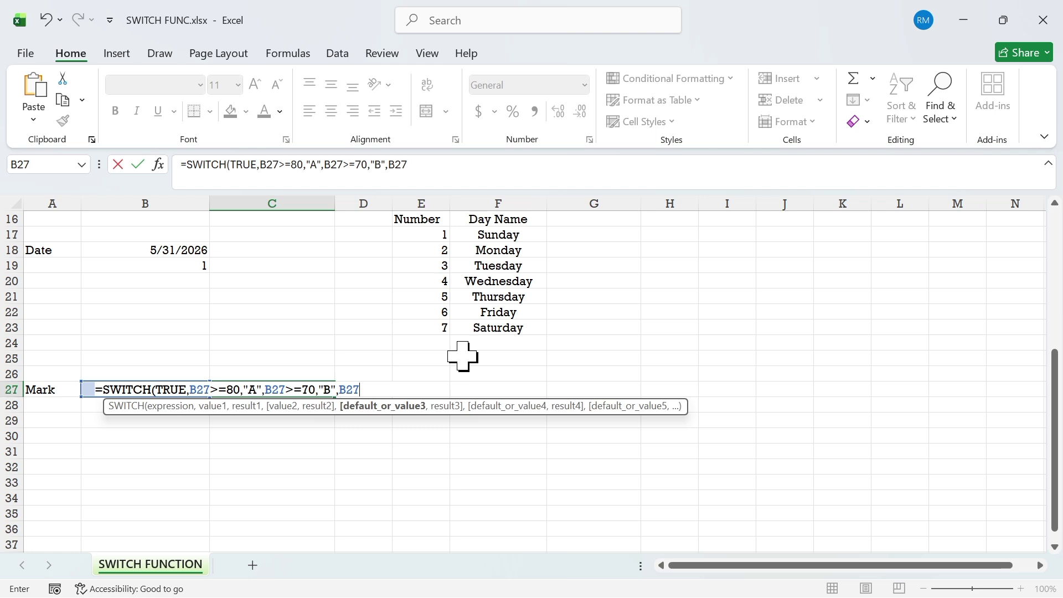
pyautogui.write('>=60,')
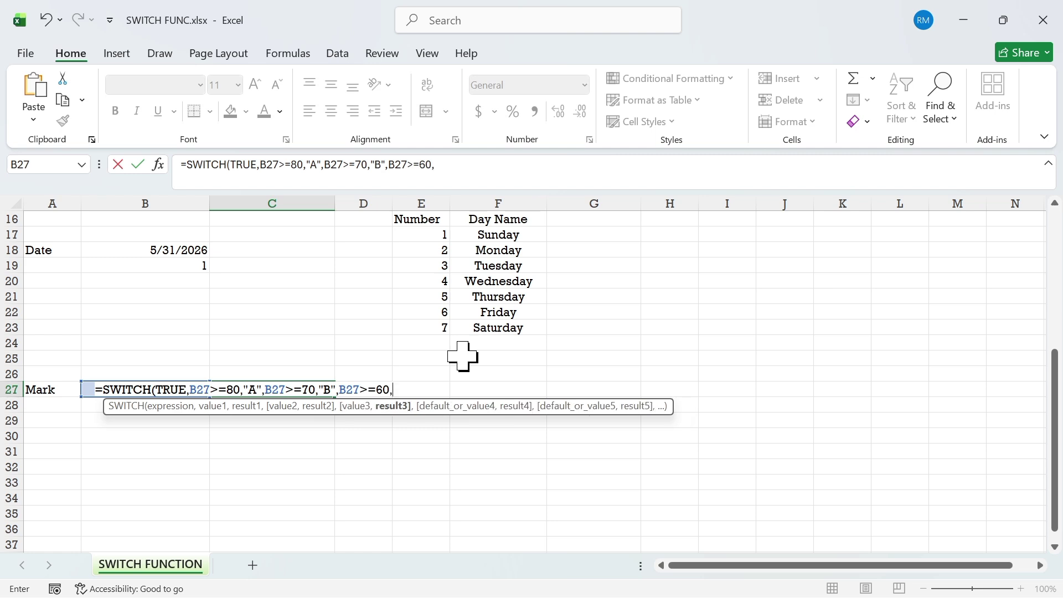
pyautogui.write('"C",')
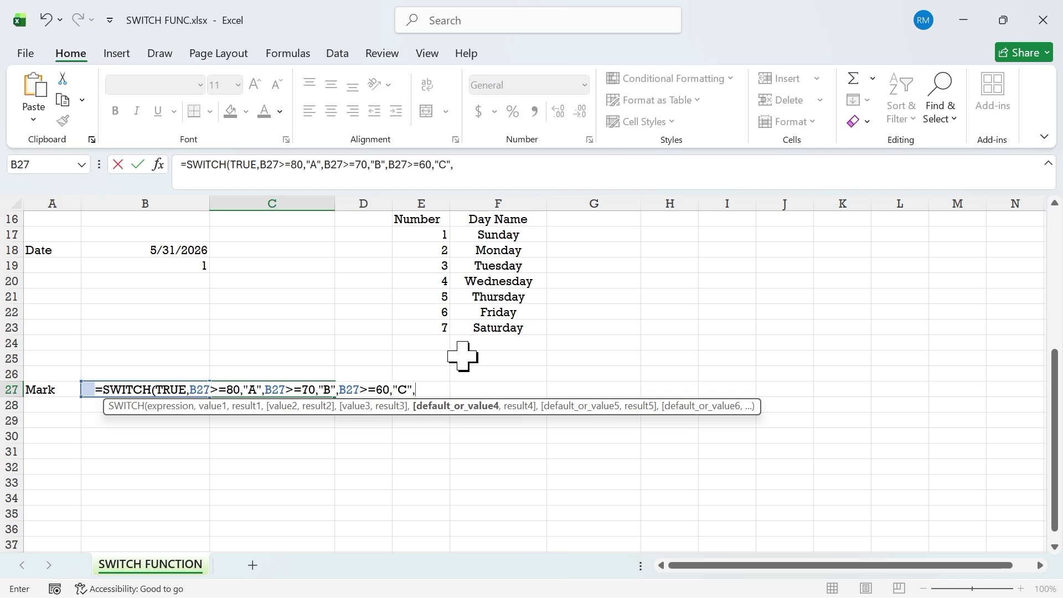
pyautogui.write('"Fail")')
pyautogui.press('Return')
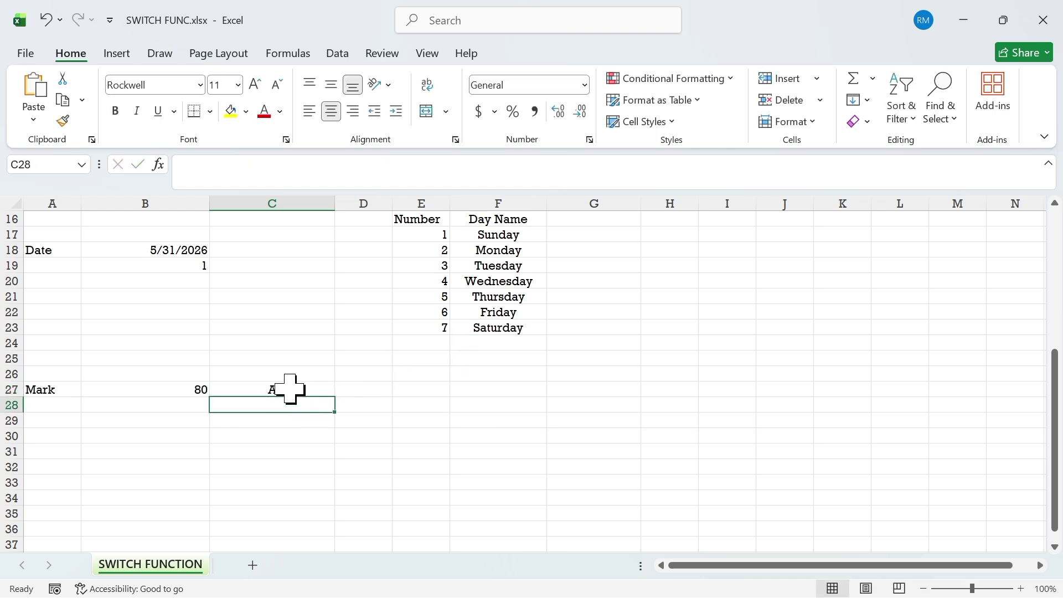
# Change the mark in B27 to 75 to test the grading formula
pyautogui.click(250, 390)
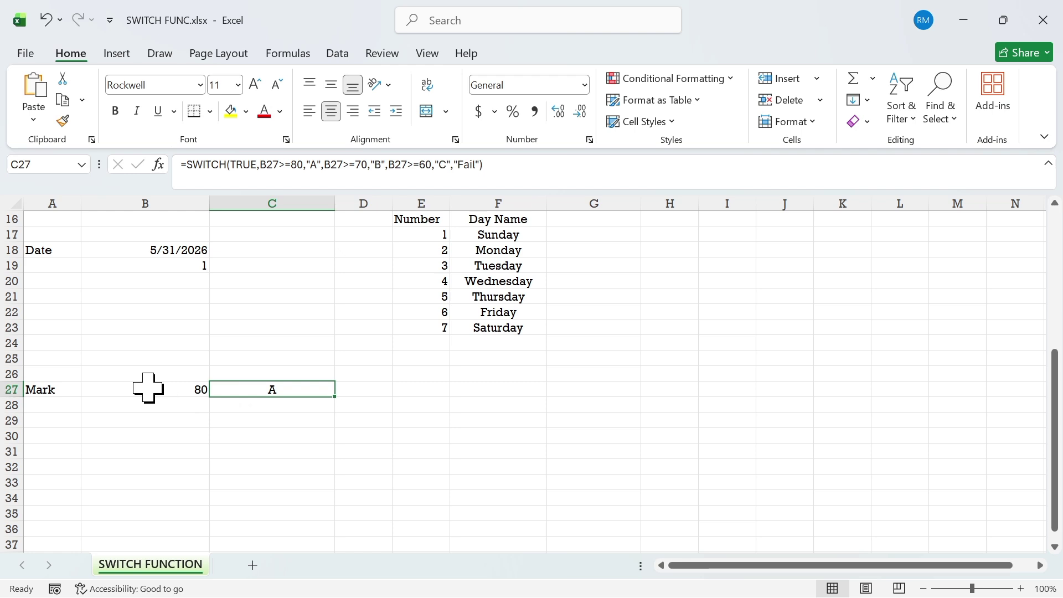
pyautogui.click(148, 388)
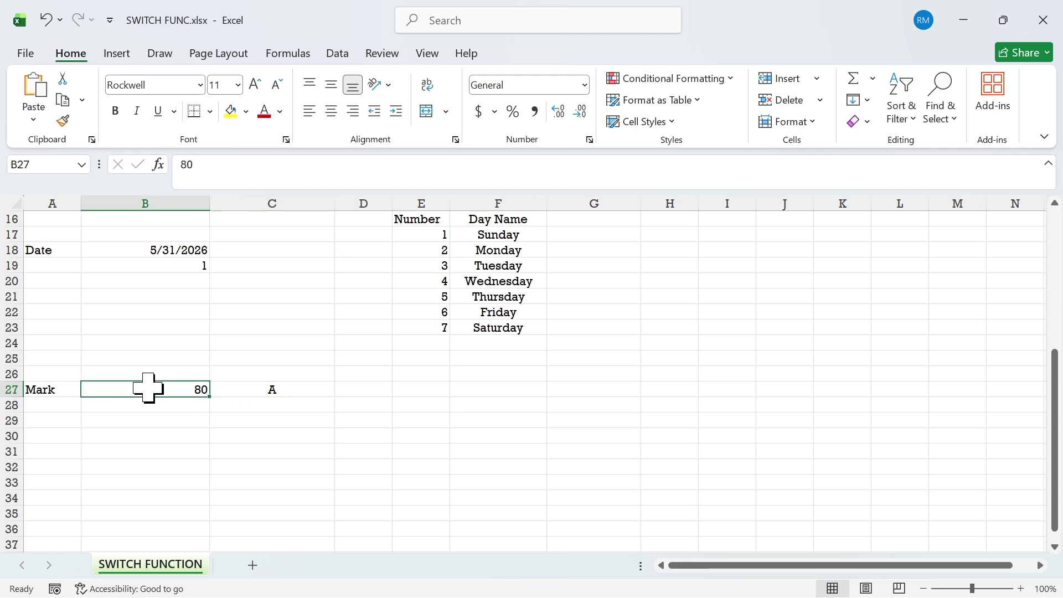
pyautogui.press('BackSpace')
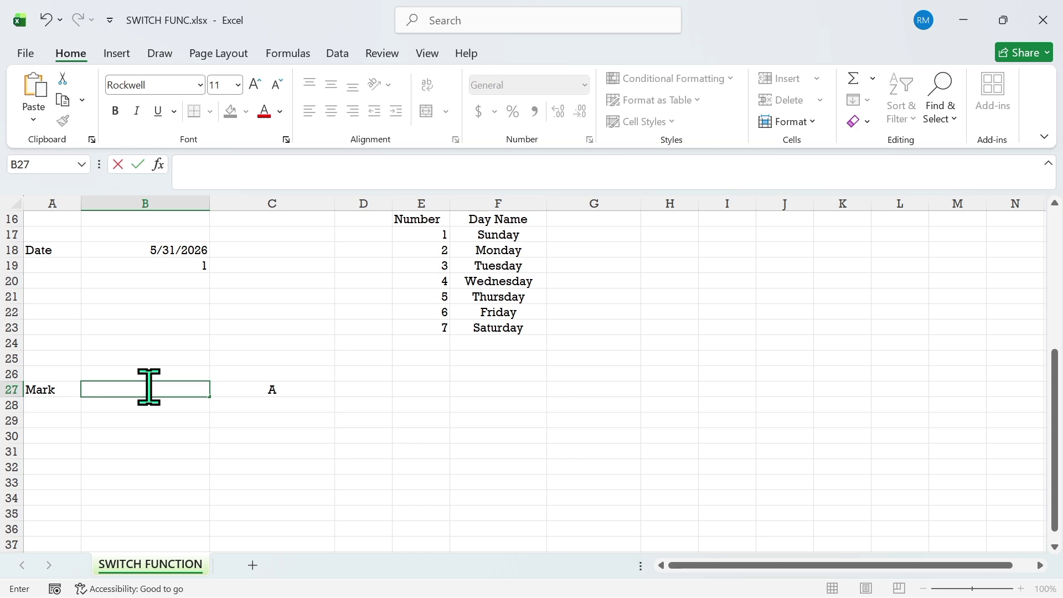
pyautogui.write('75')
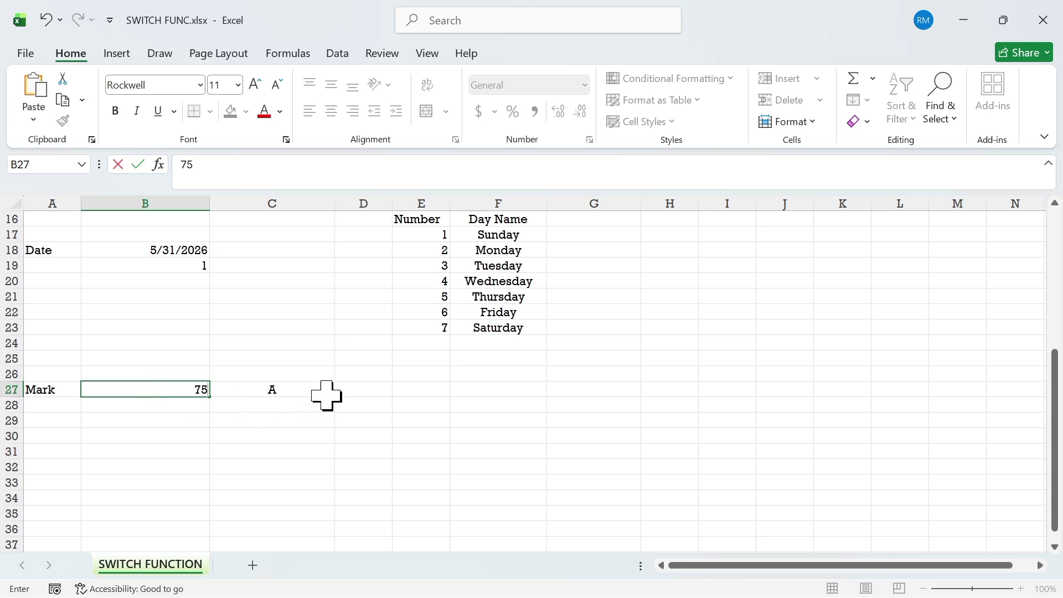
pyautogui.click(322, 408)
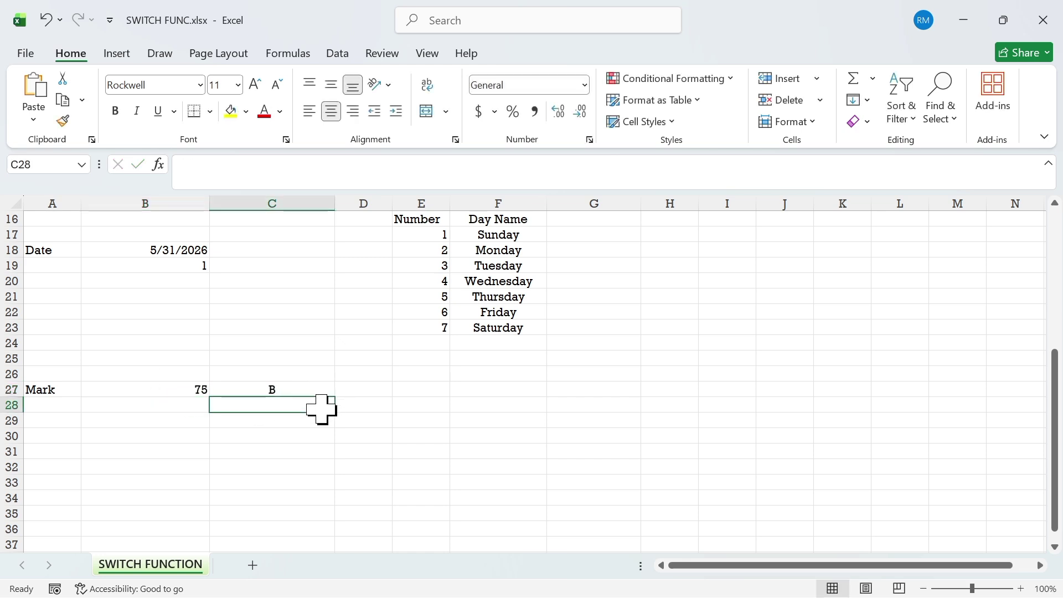
# Replace the mark in B27 with 67 to test another grade band
pyautogui.click(181, 387)
pyautogui.press('BackSpace')
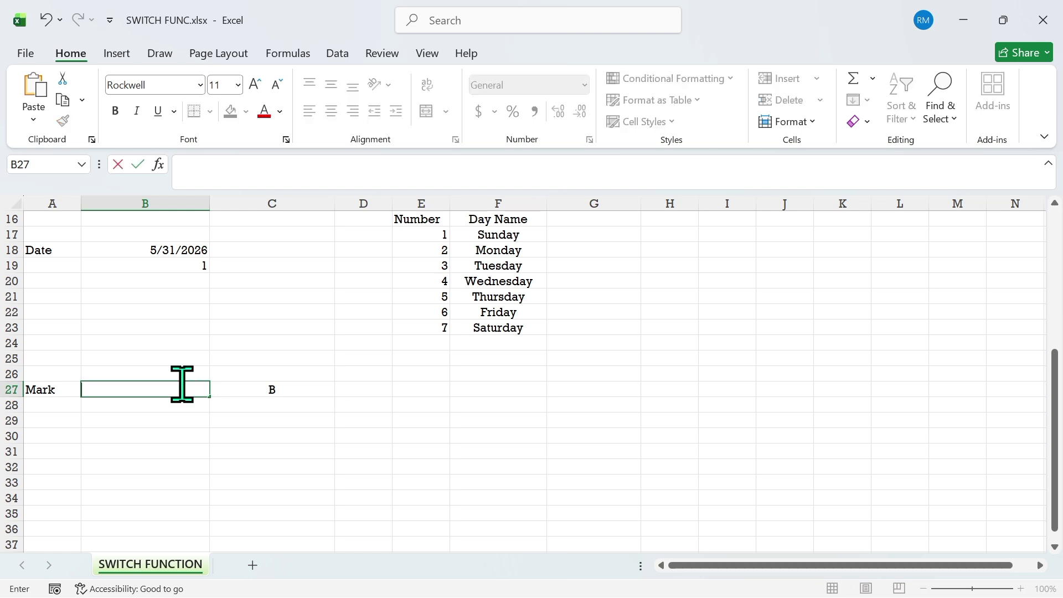
pyautogui.write('67')
pyautogui.click(236, 422)
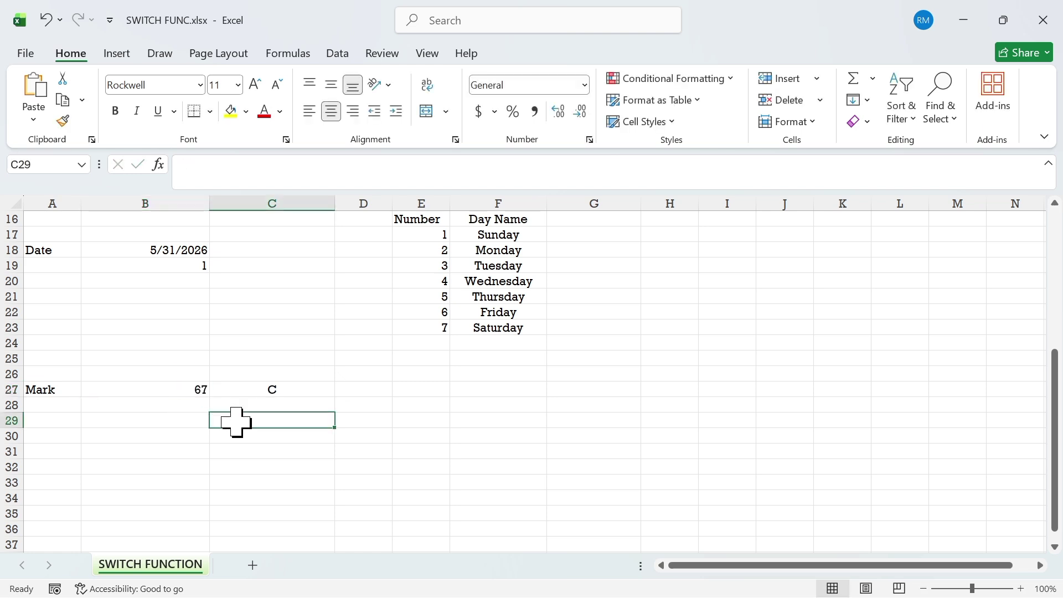
# Set the mark in B27 to 61 to test near the lowest passing threshold
pyautogui.click(188, 390)
pyautogui.press('BackSpace')
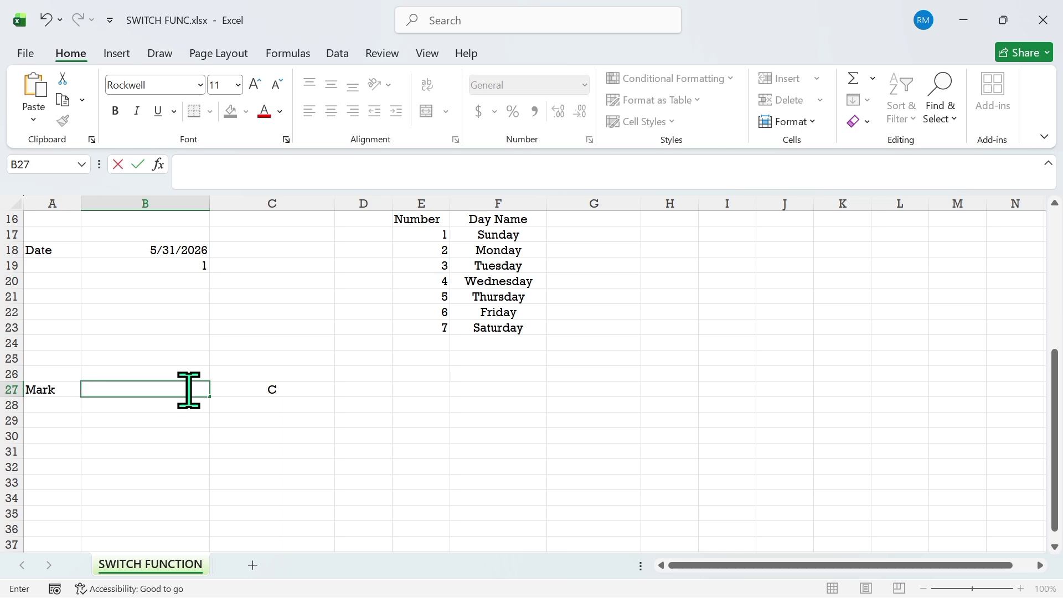
pyautogui.write('61')
pyautogui.click(216, 438)
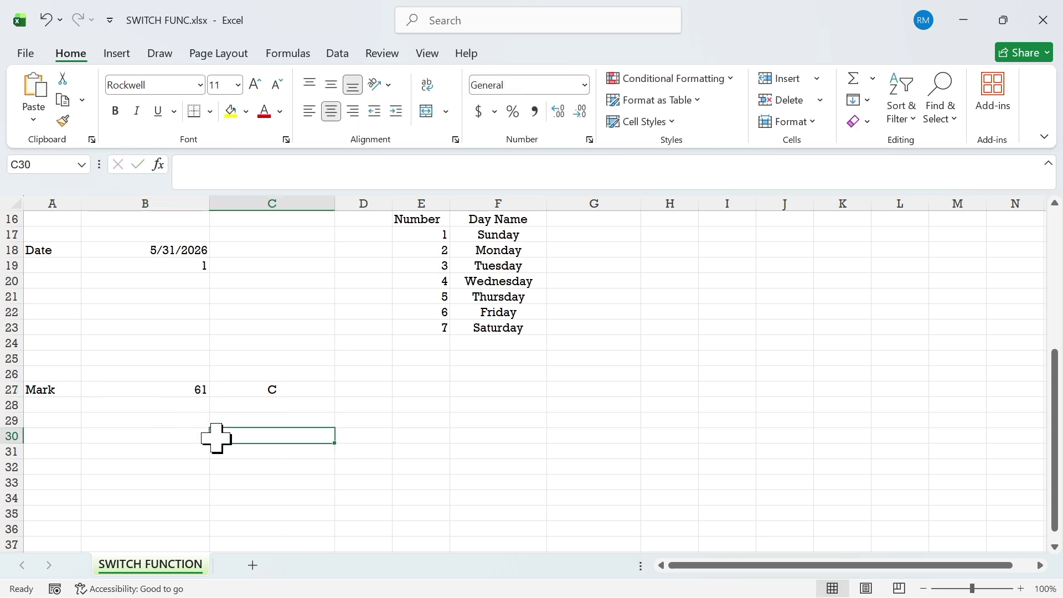
# Set the mark in B27 to 45 to test the formula's default result
pyautogui.click(173, 389)
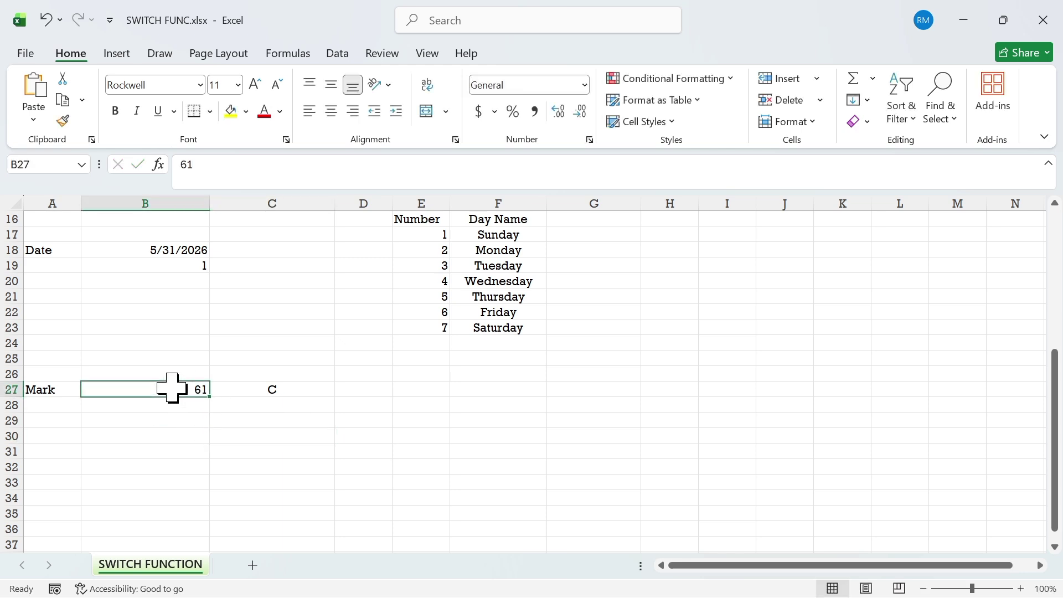
pyautogui.press('BackSpace')
pyautogui.write('45')
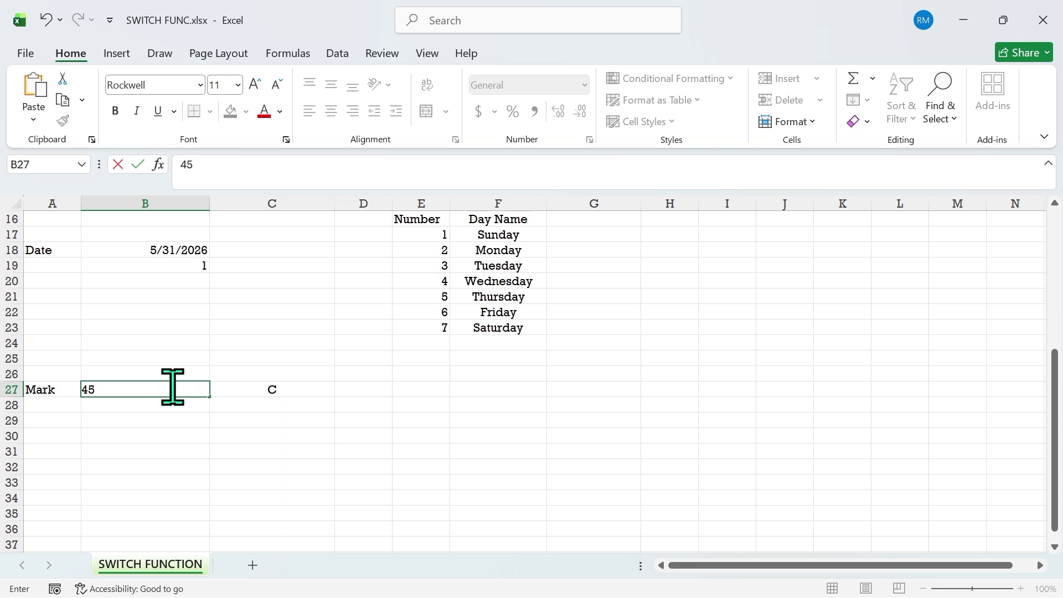
pyautogui.click(269, 441)
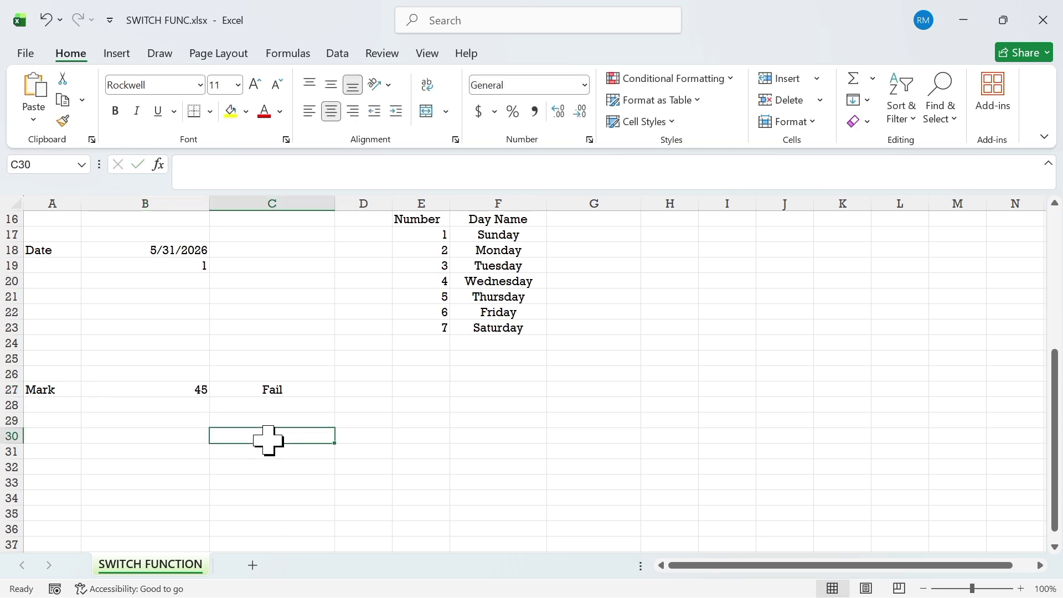